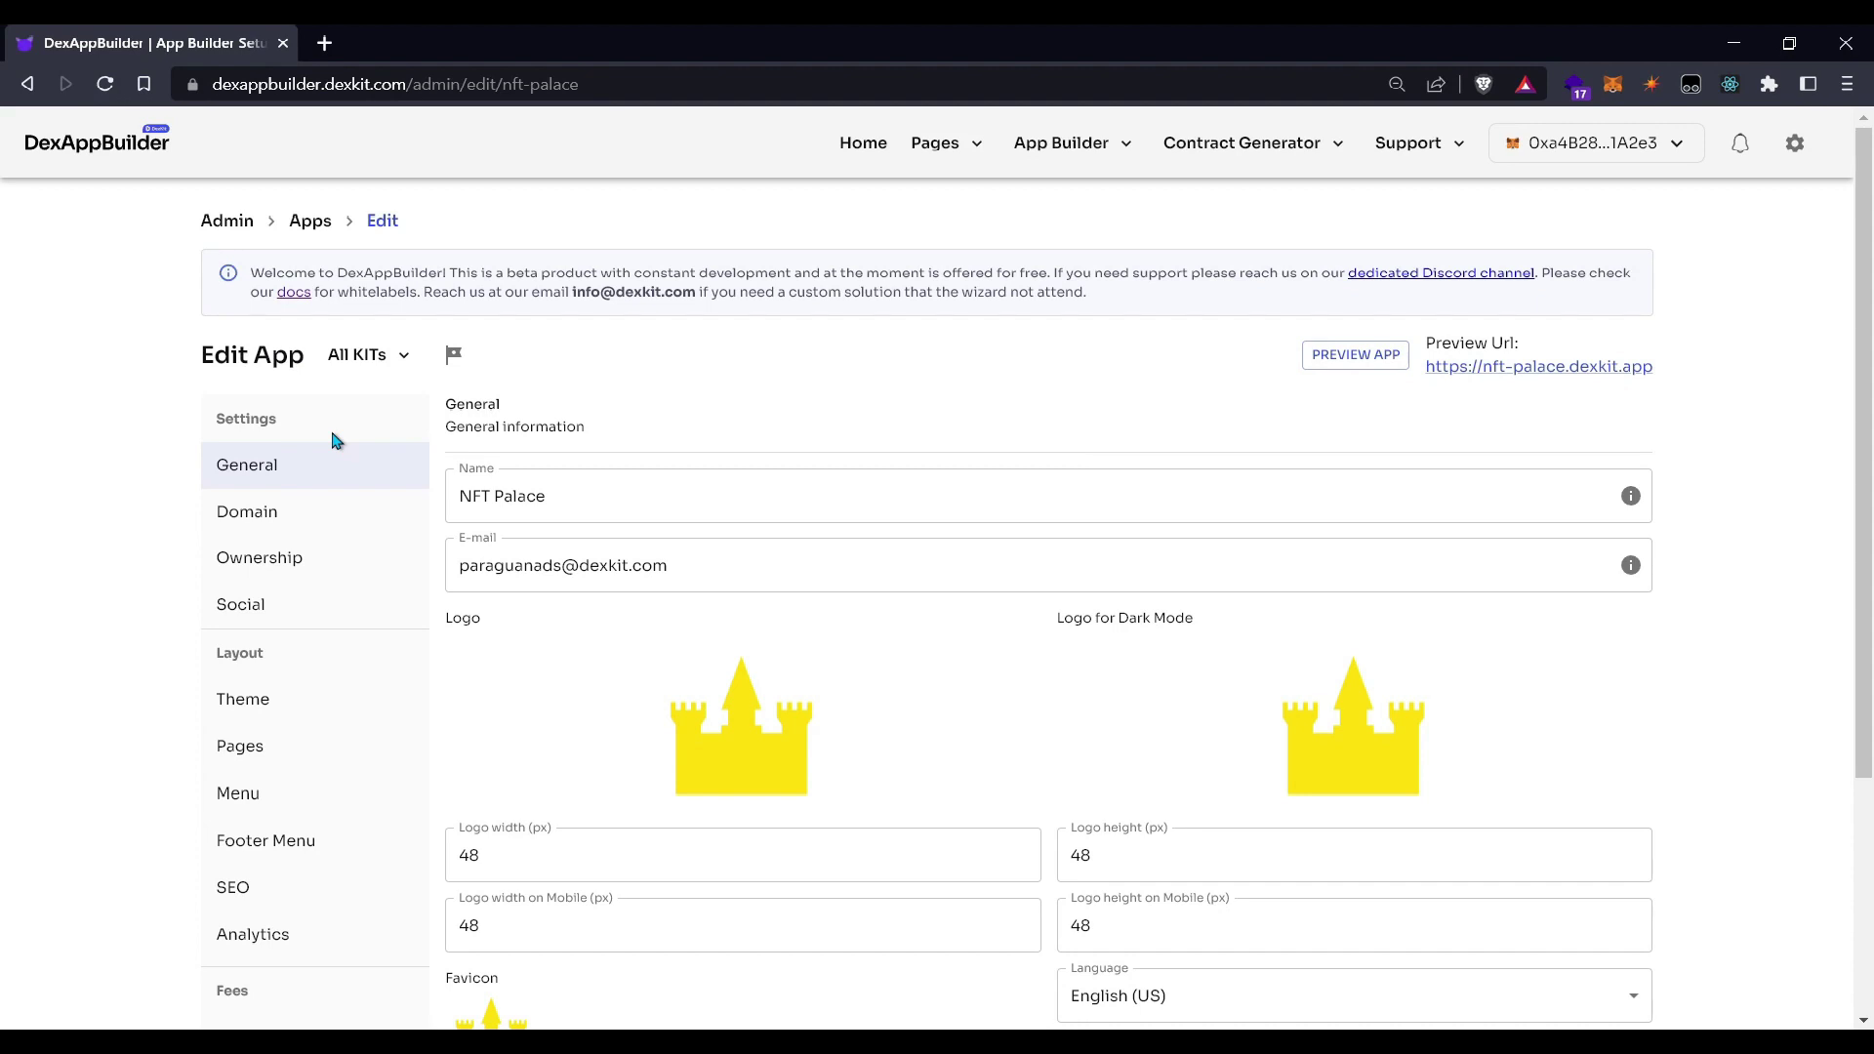
- Look over the Collections and Tokens settings of the NFT Palace app
scroll(332, 441, "down", 4)
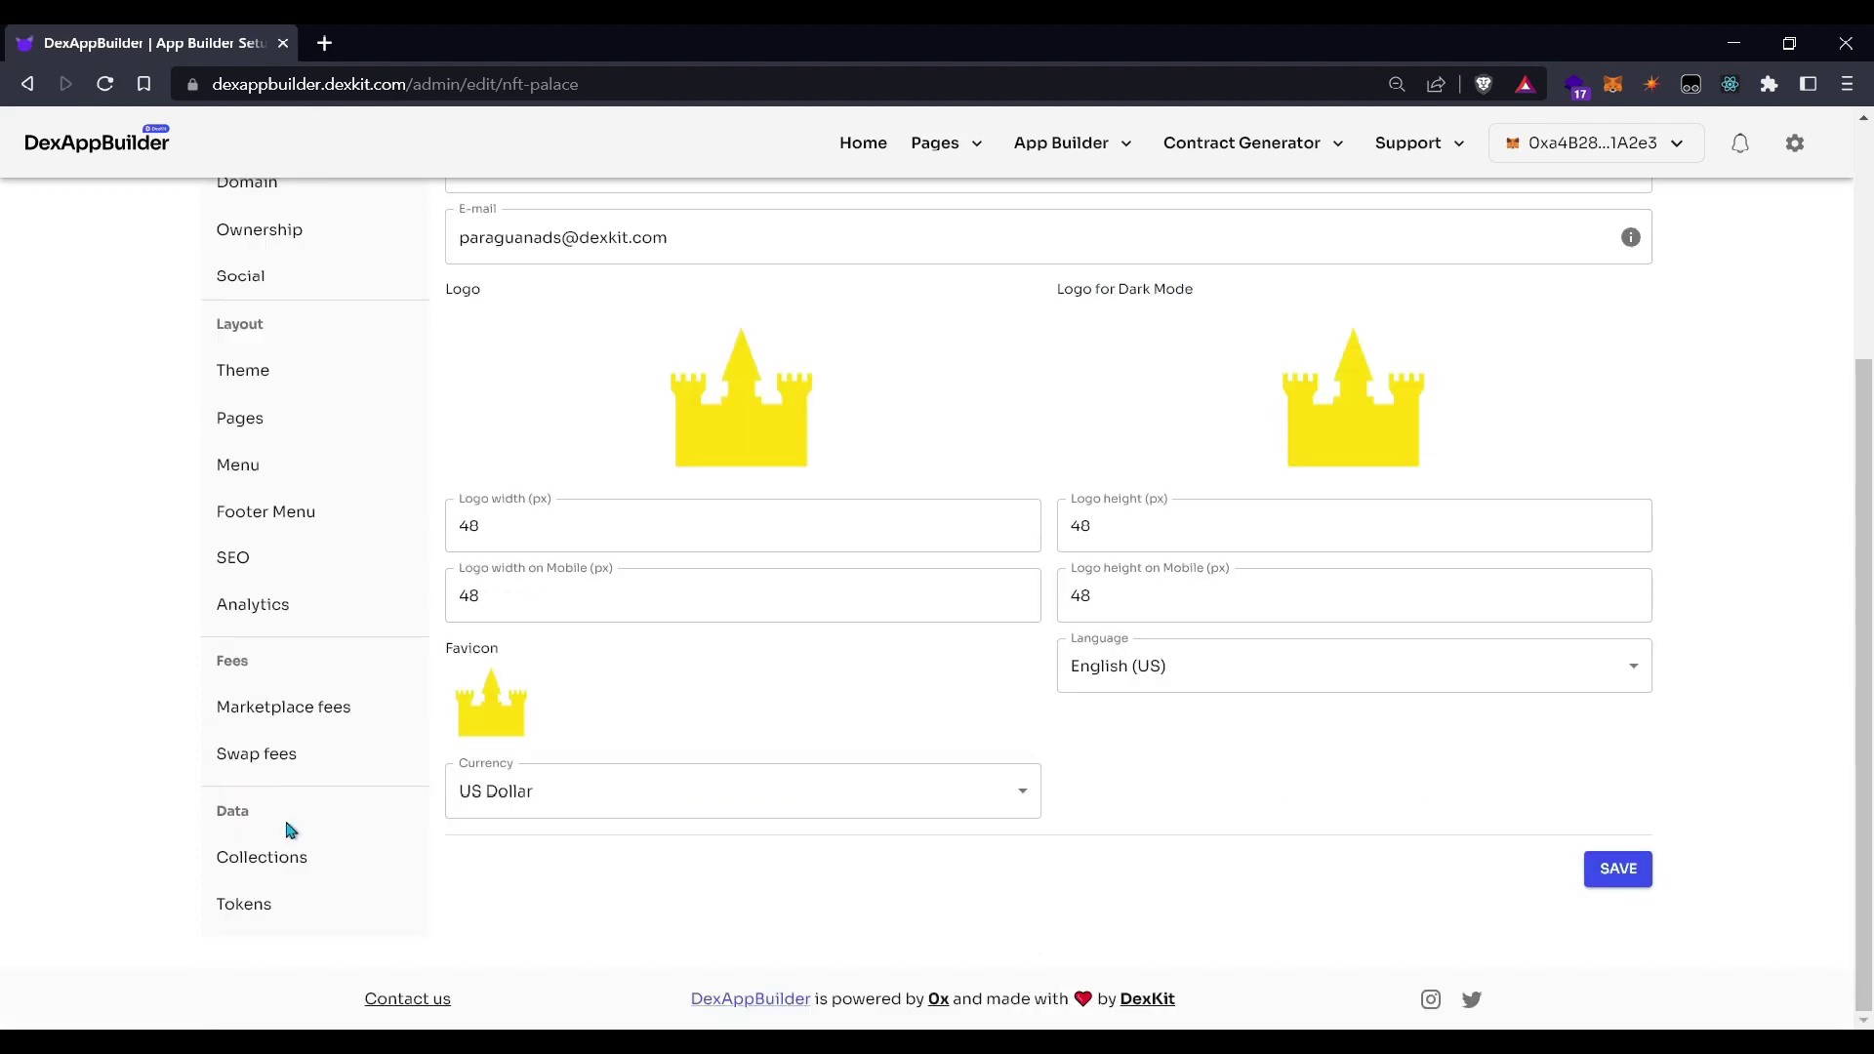
left_click(282, 864)
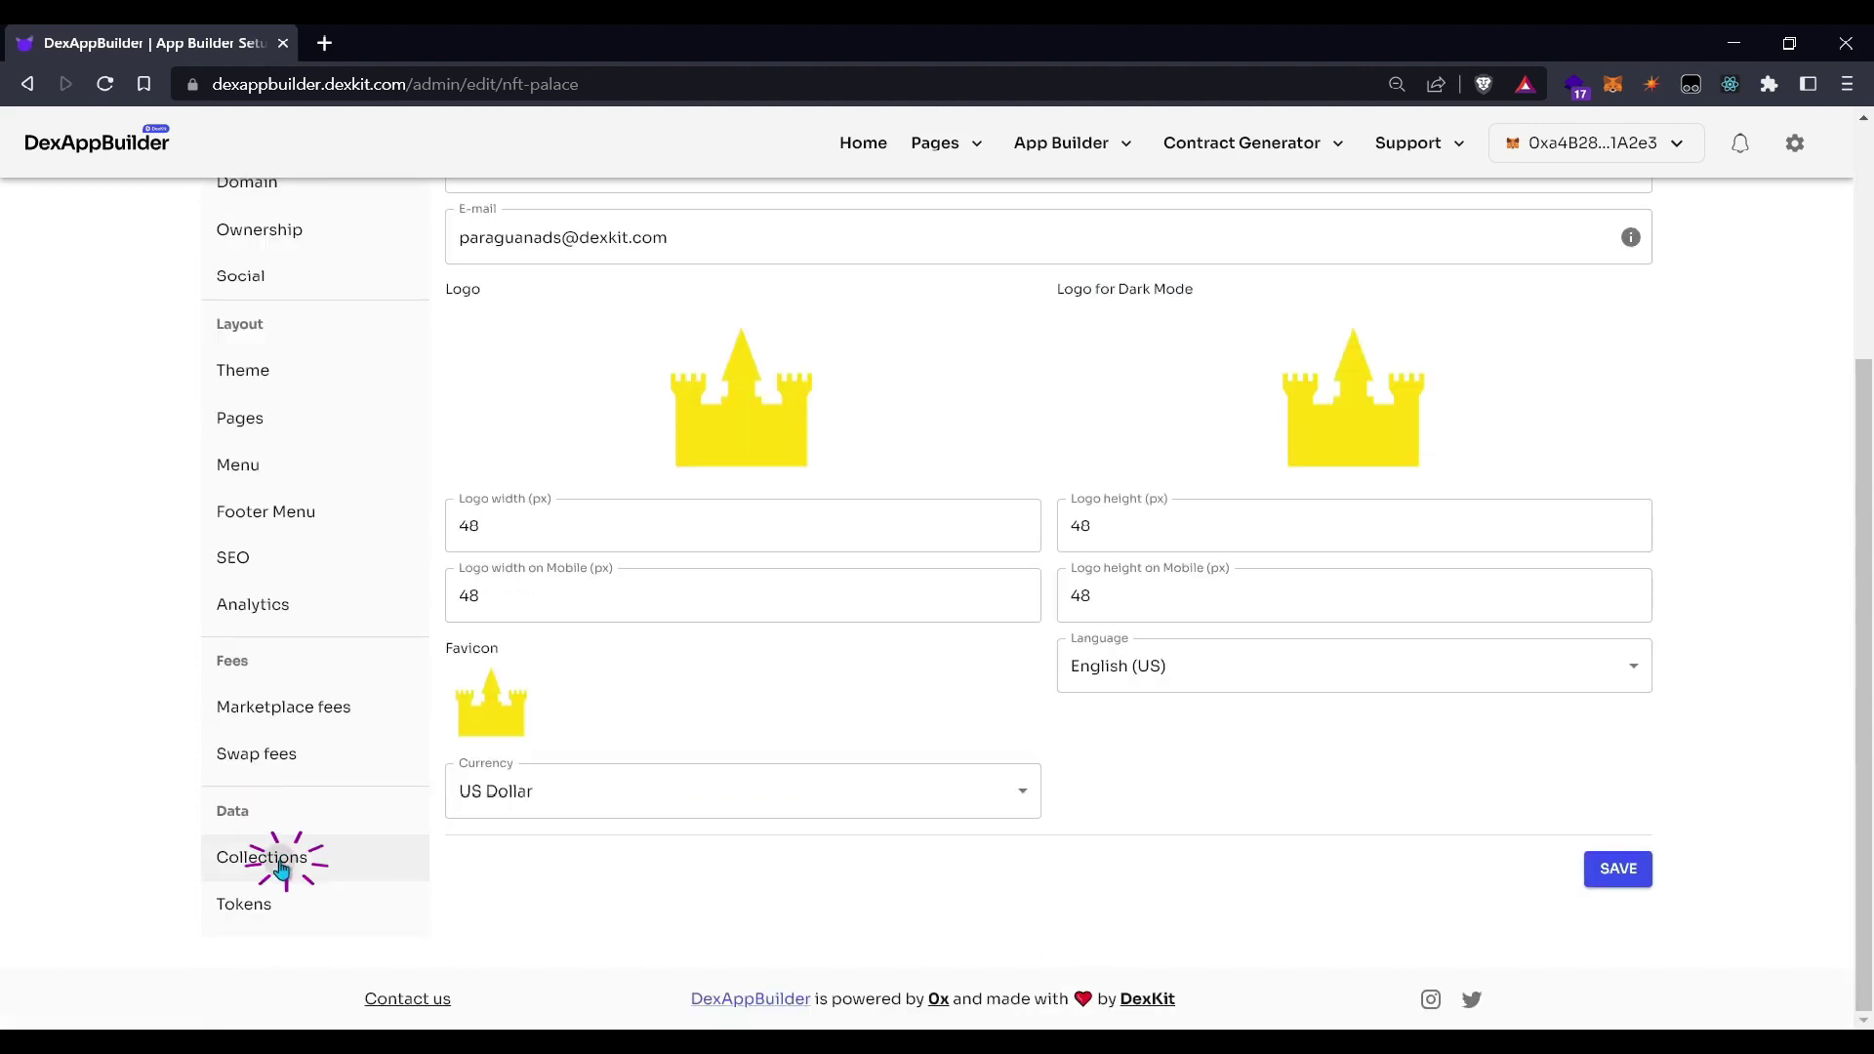
left_click(272, 904)
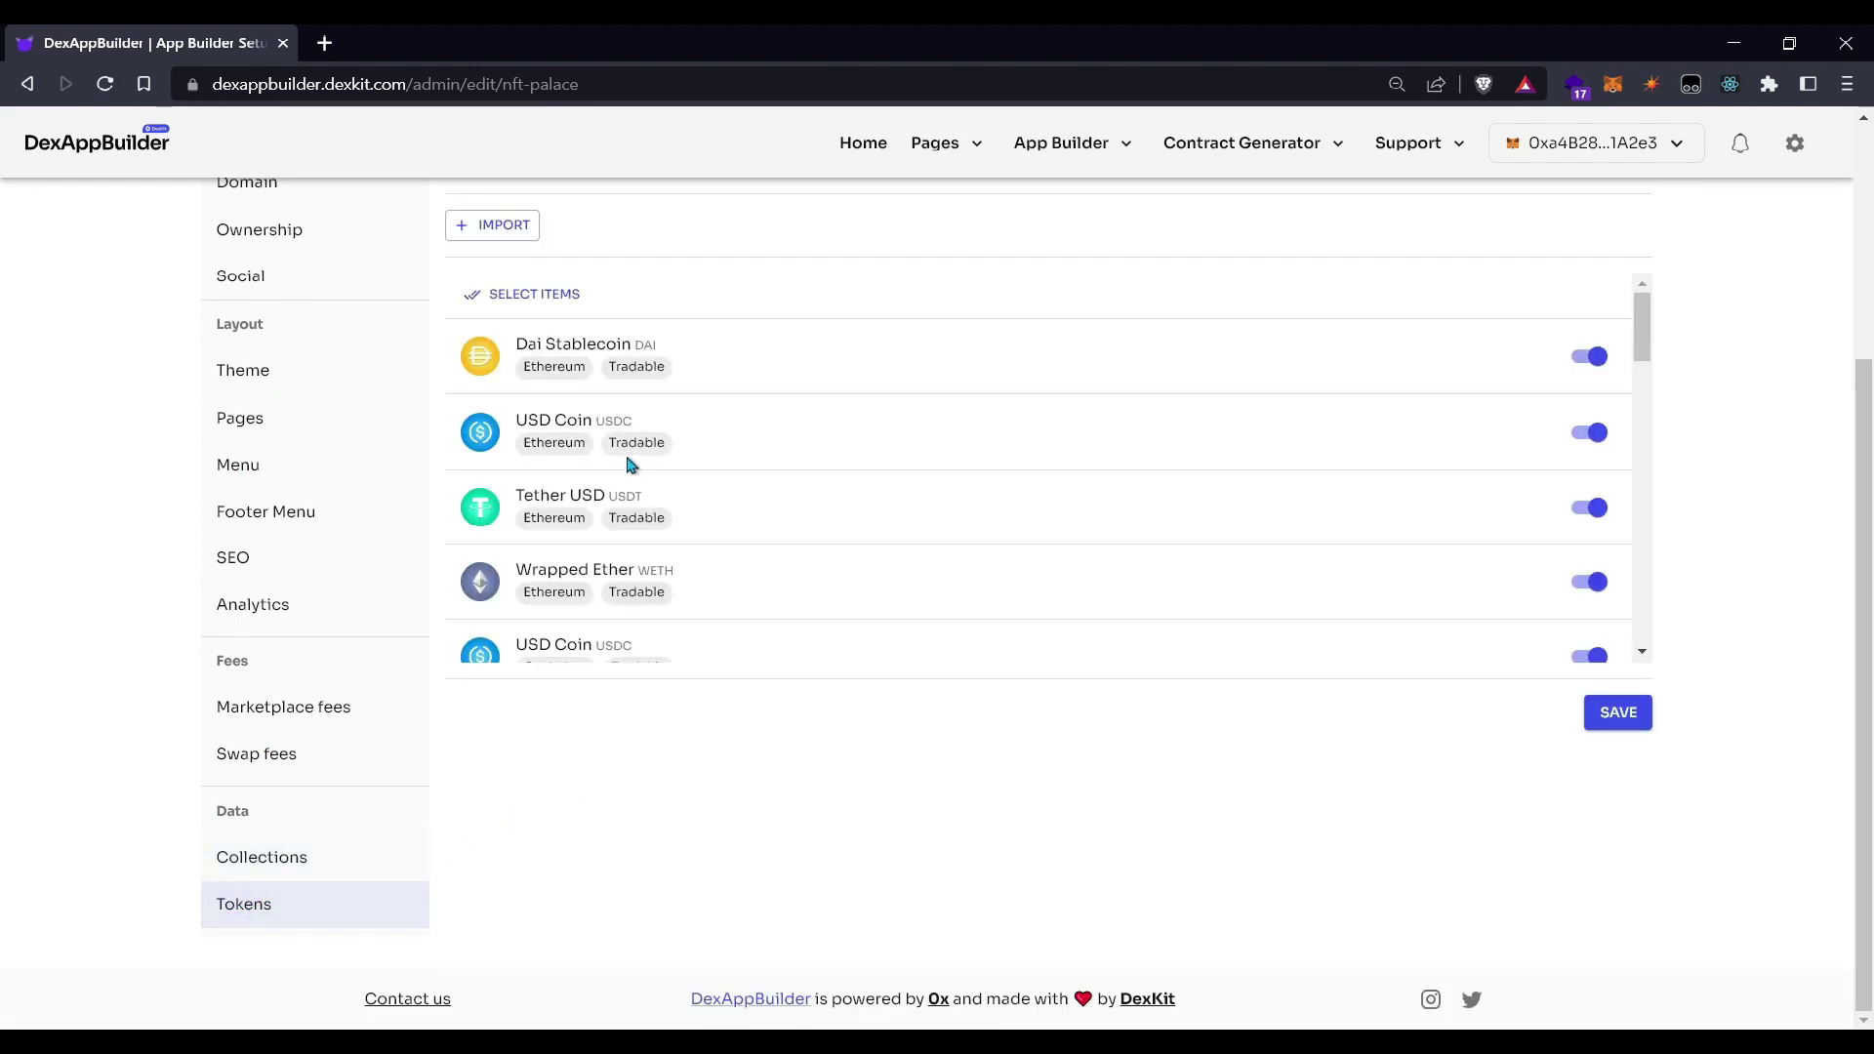
scroll(627, 464, "up", 4)
scroll(549, 611, "down", 4)
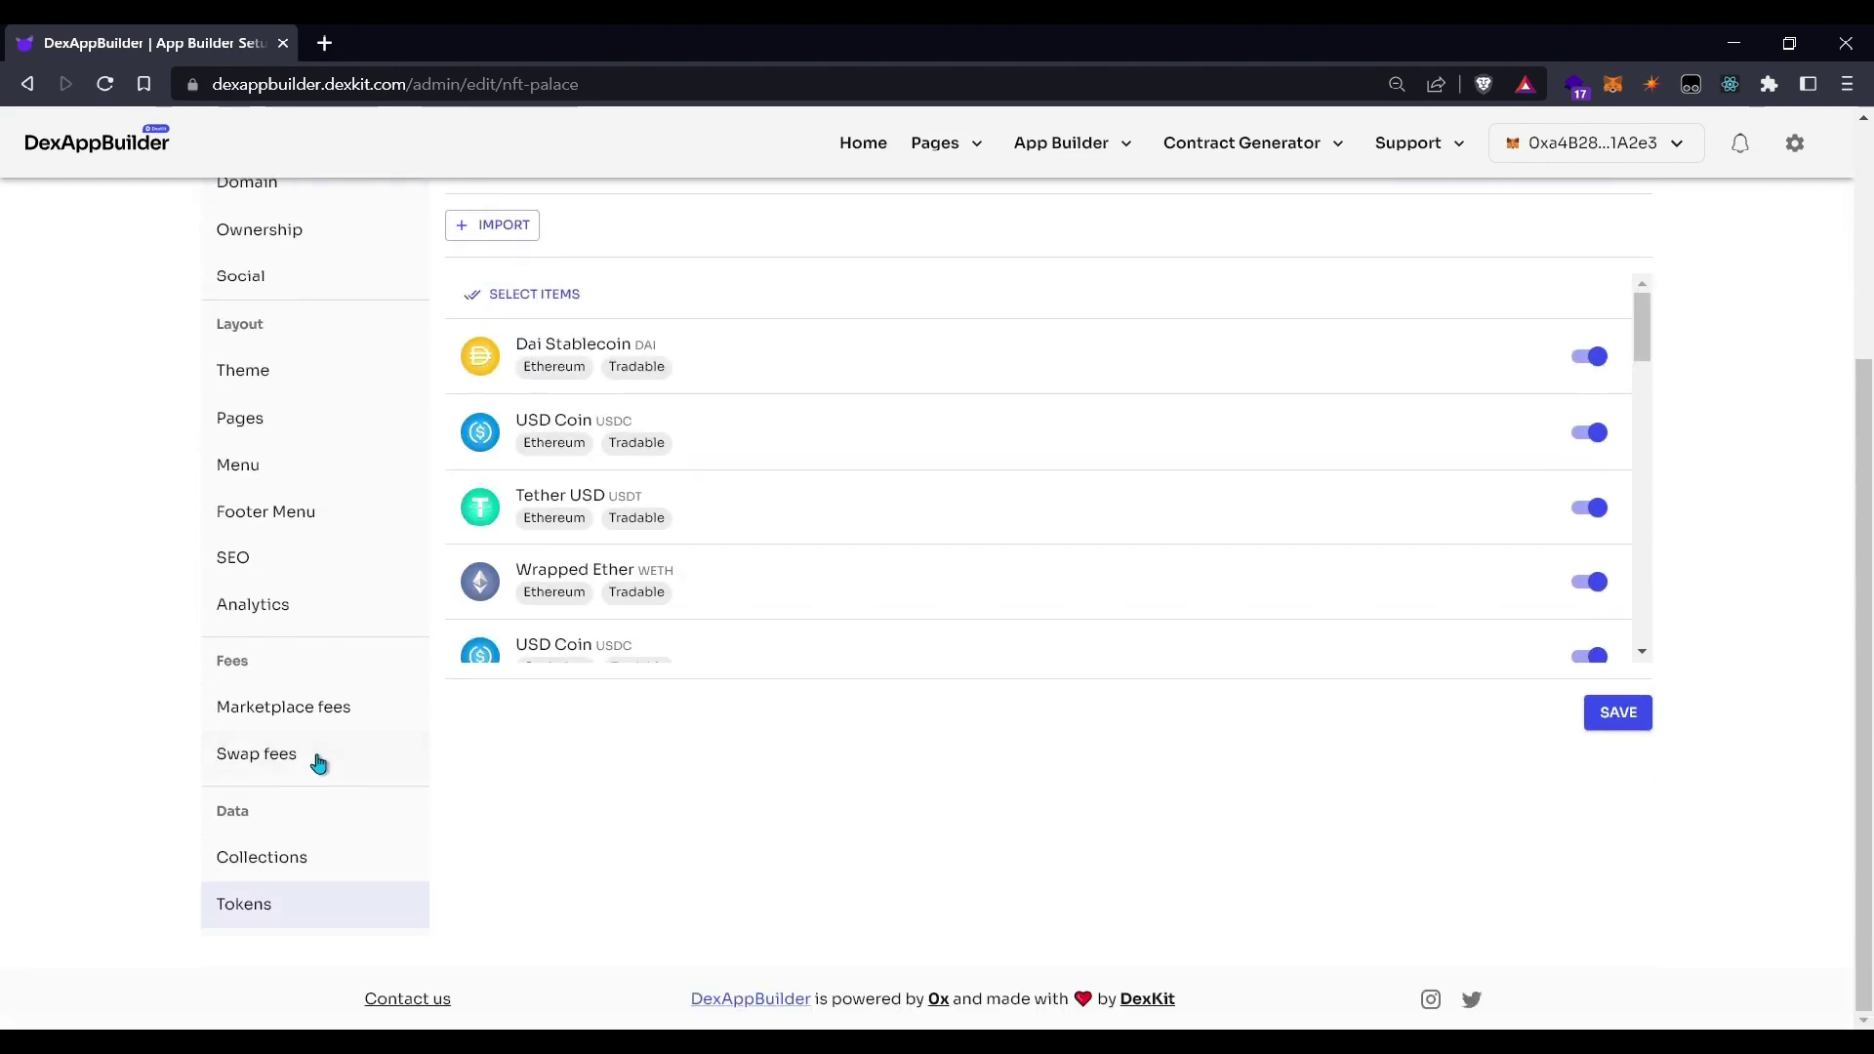
- Look through the app's collections and the form for adding a collection, leaving the form without adding one
left_click(295, 865)
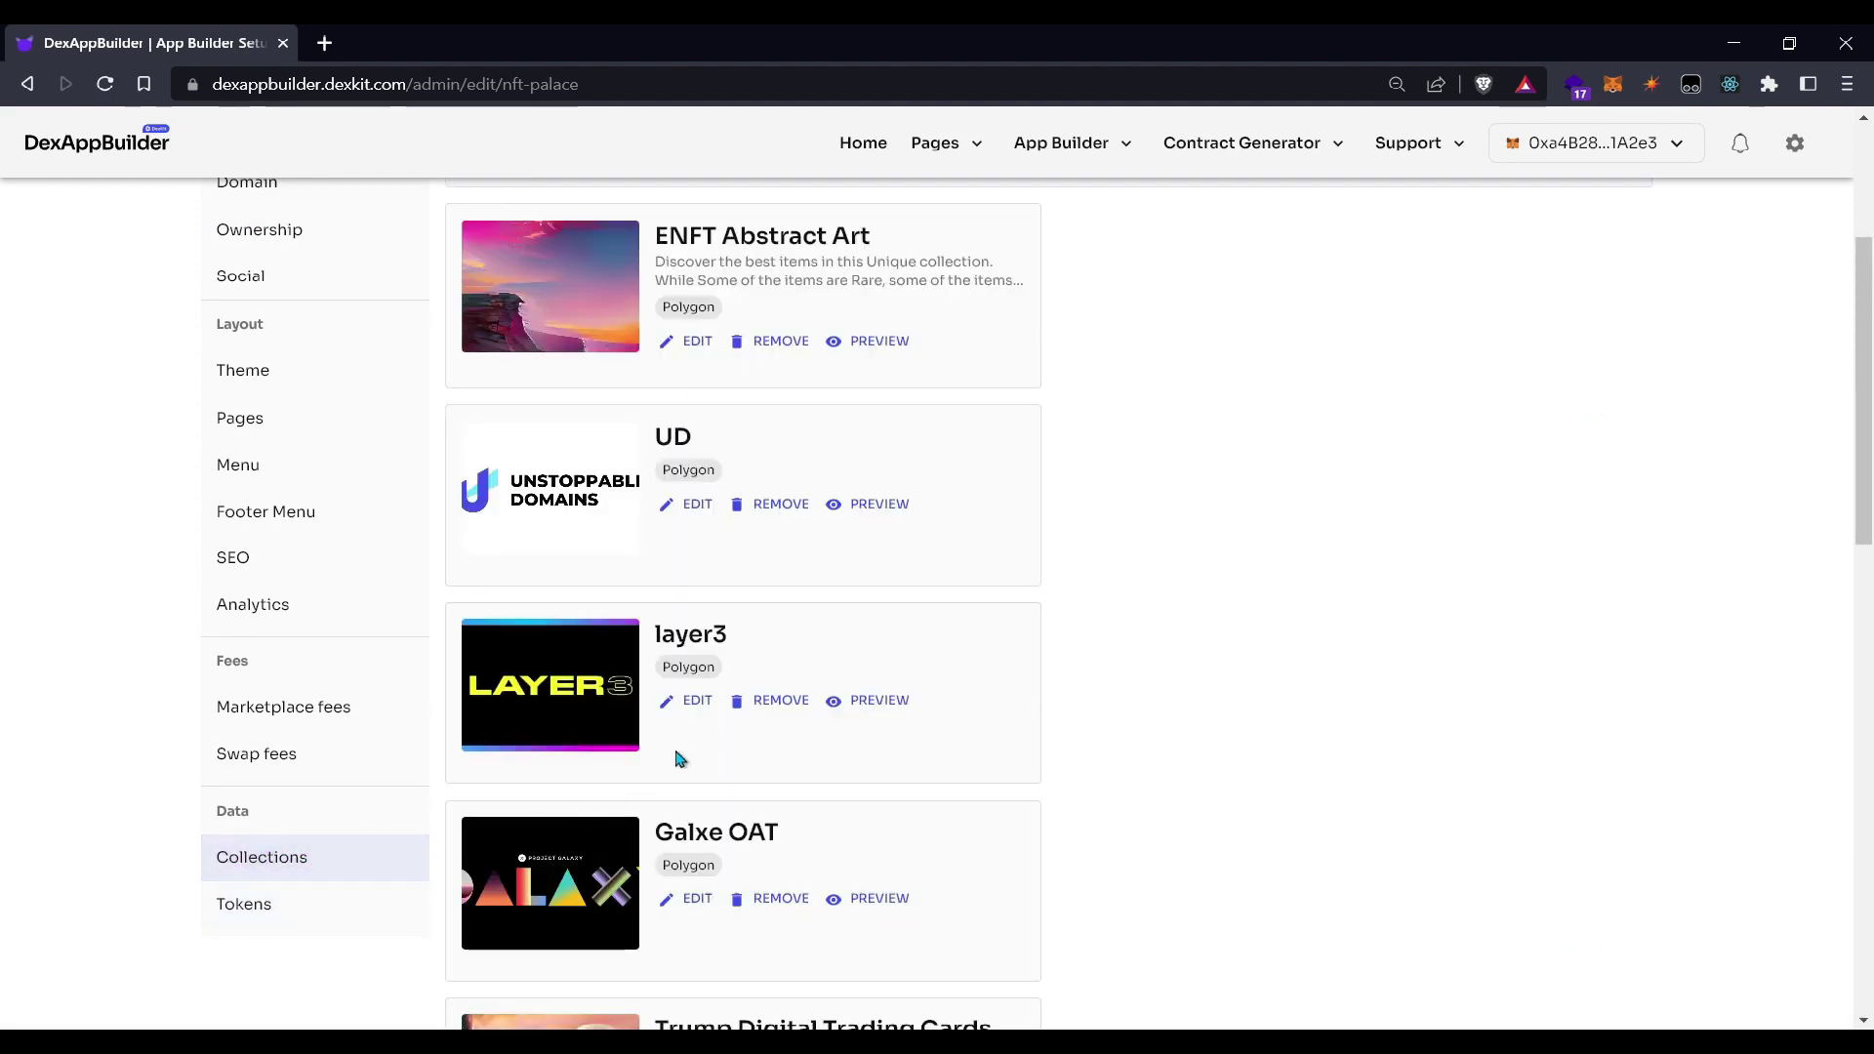
scroll(678, 751, "down", 6)
scroll(679, 749, "down", 7)
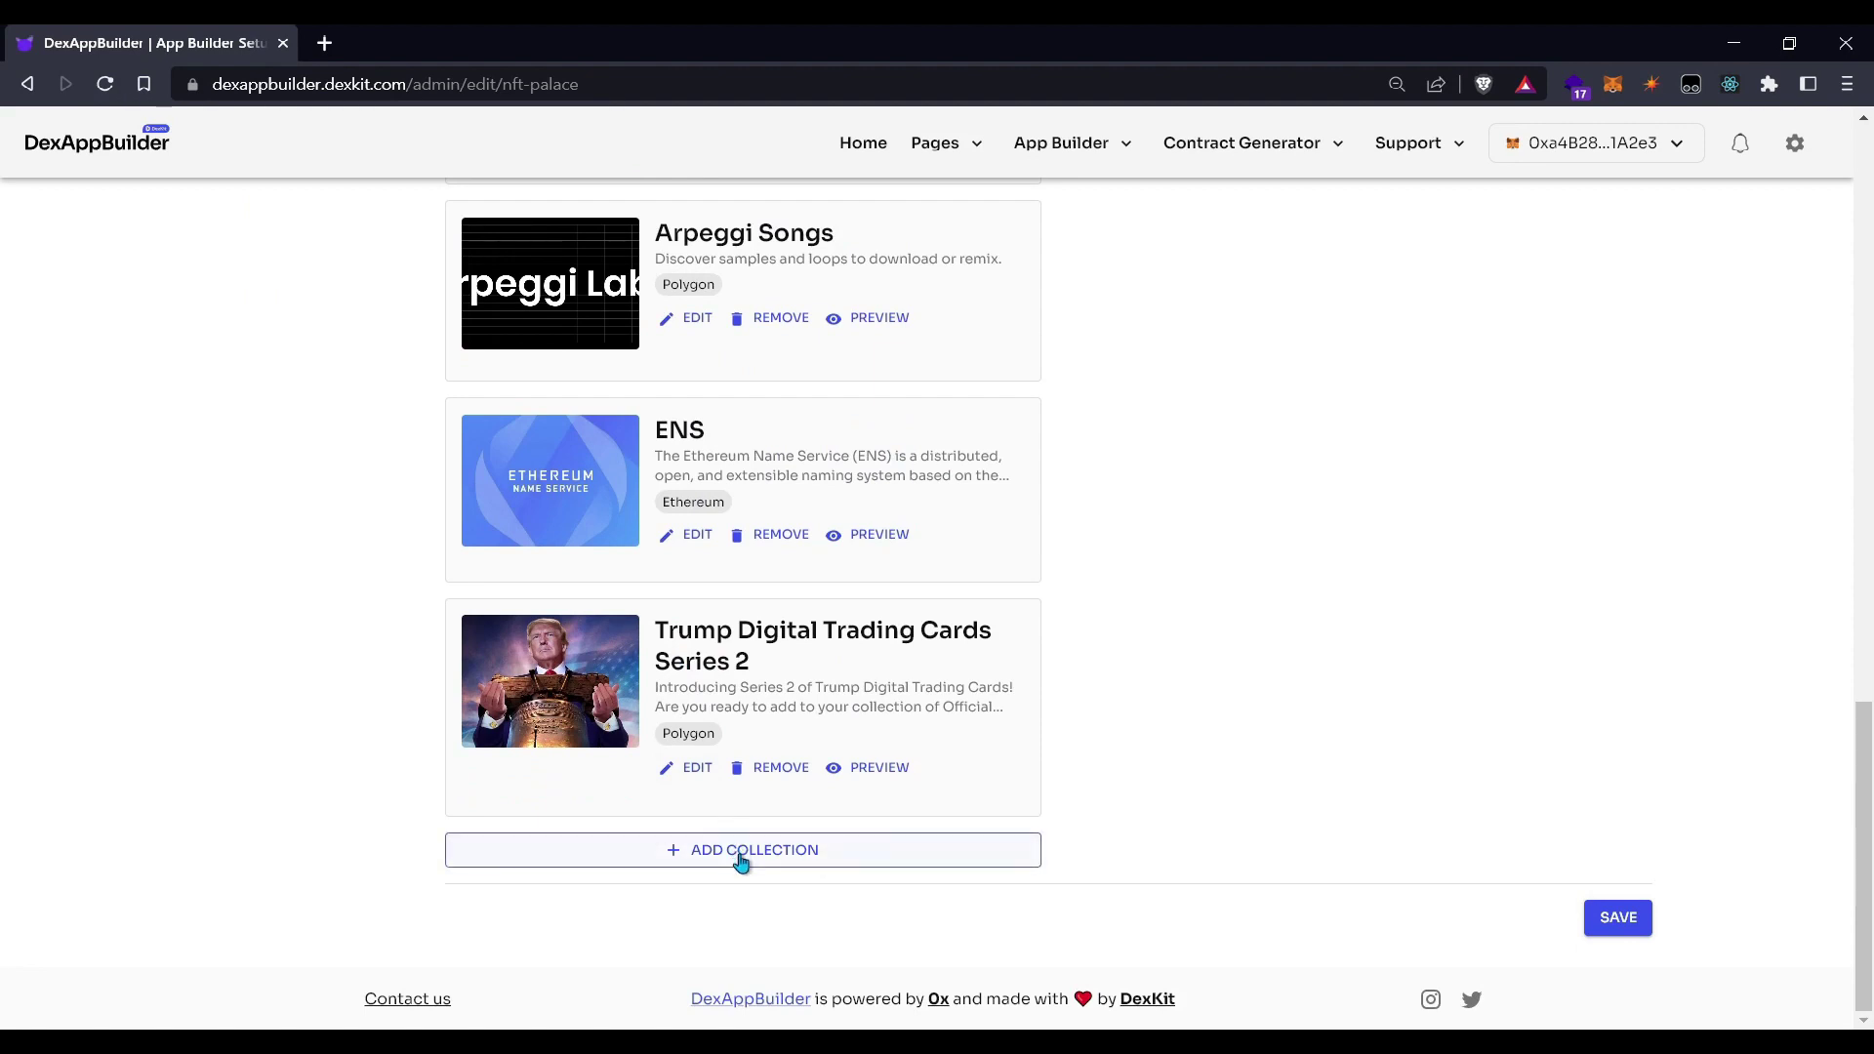
left_click(741, 851)
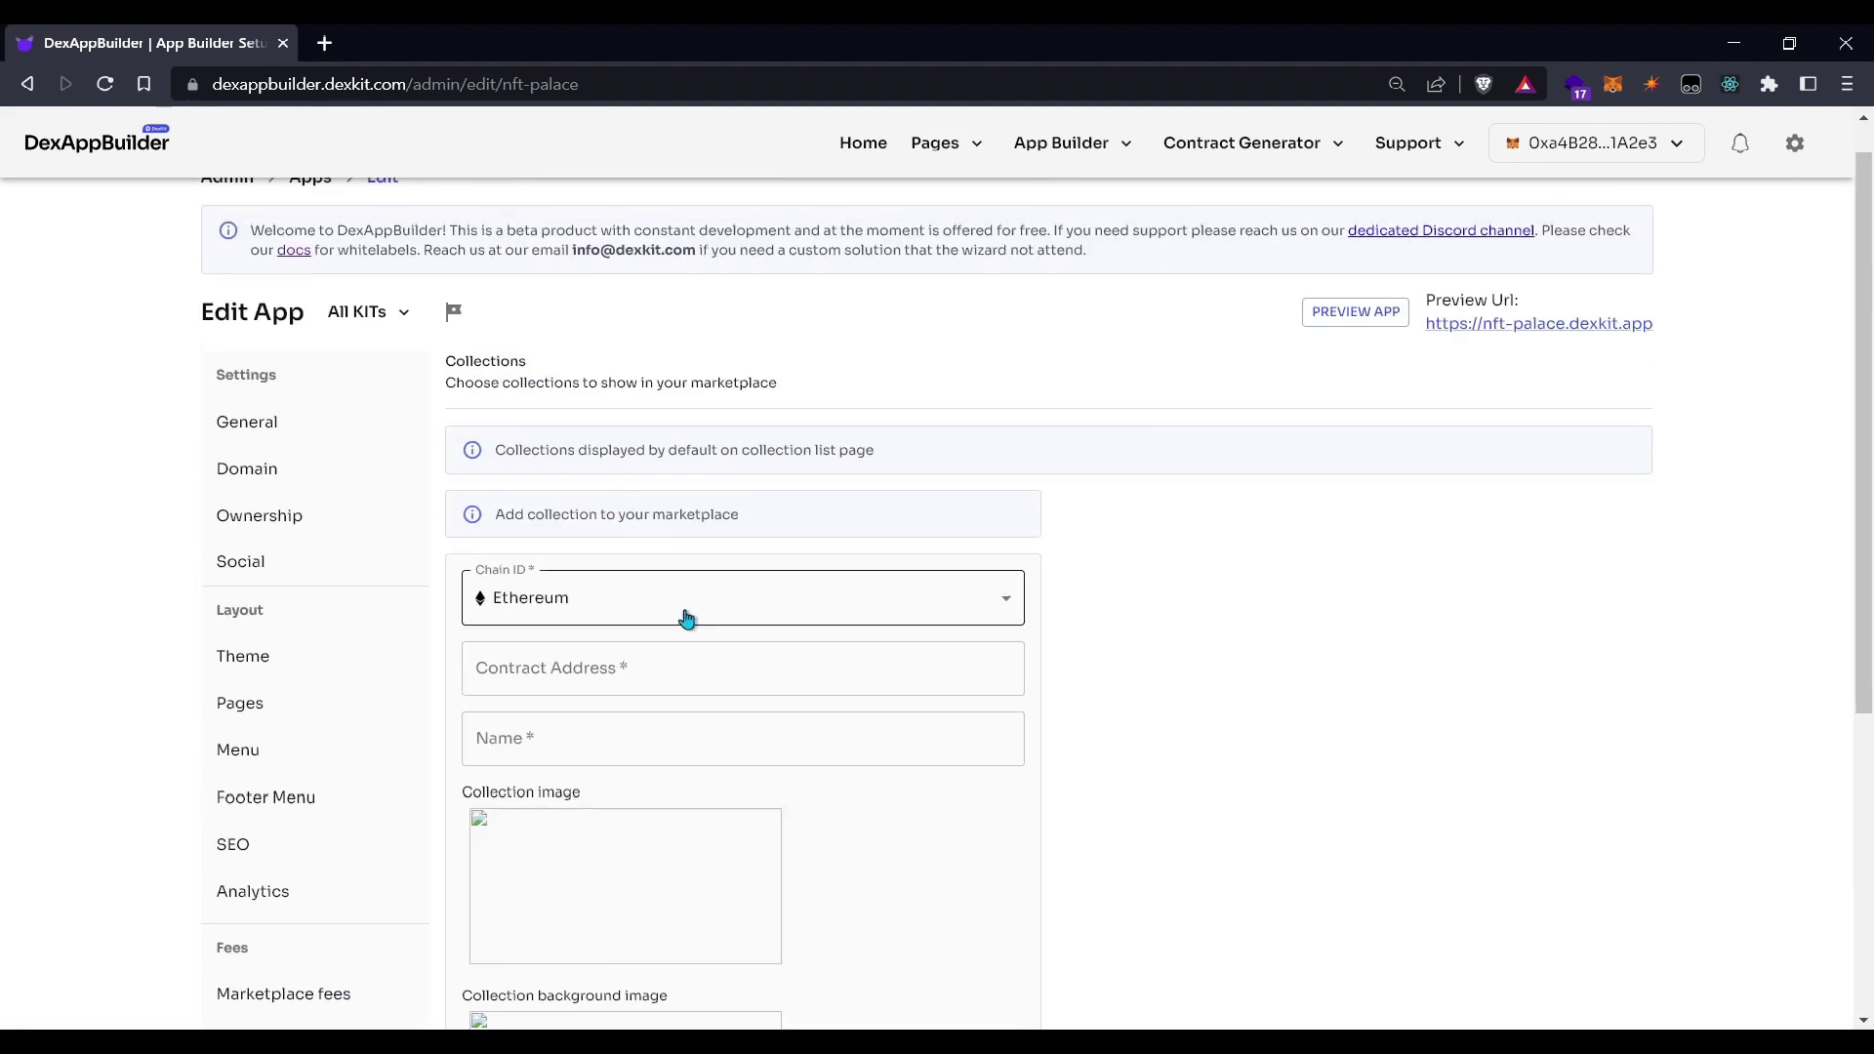
scroll(686, 618, "down", 5)
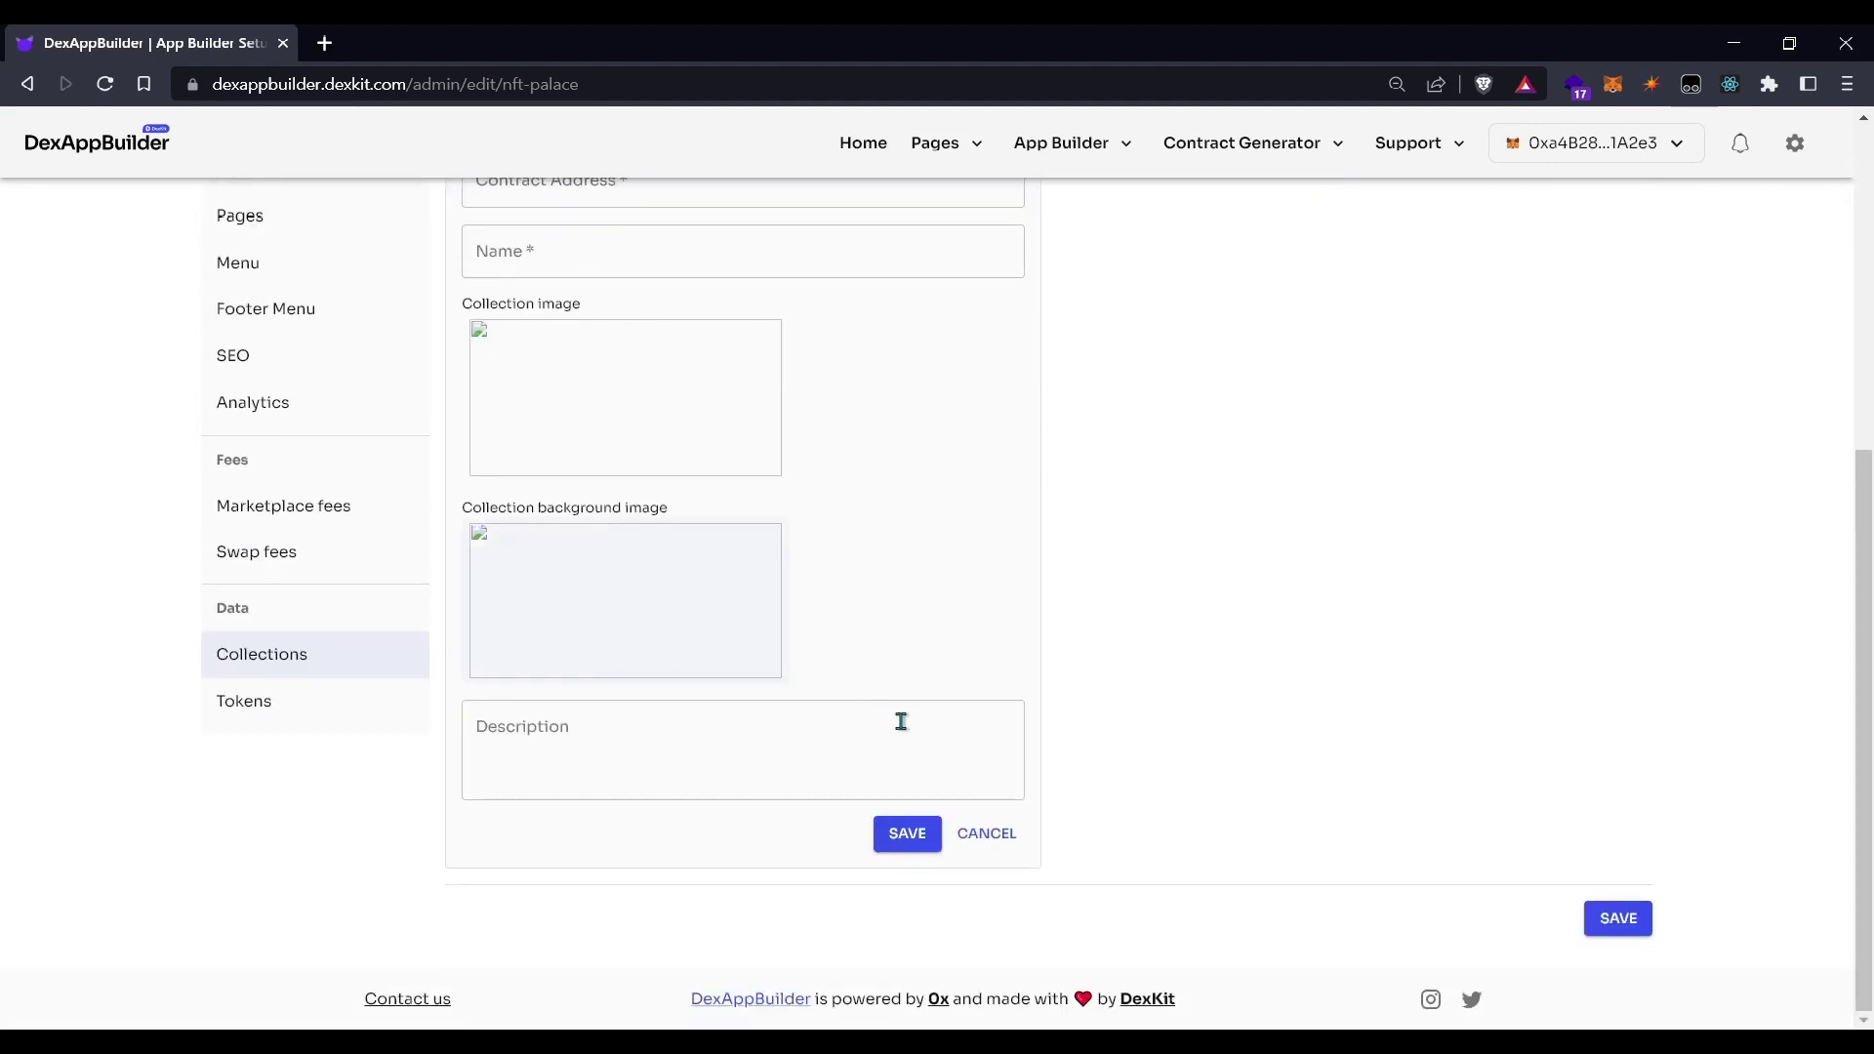
left_click(989, 839)
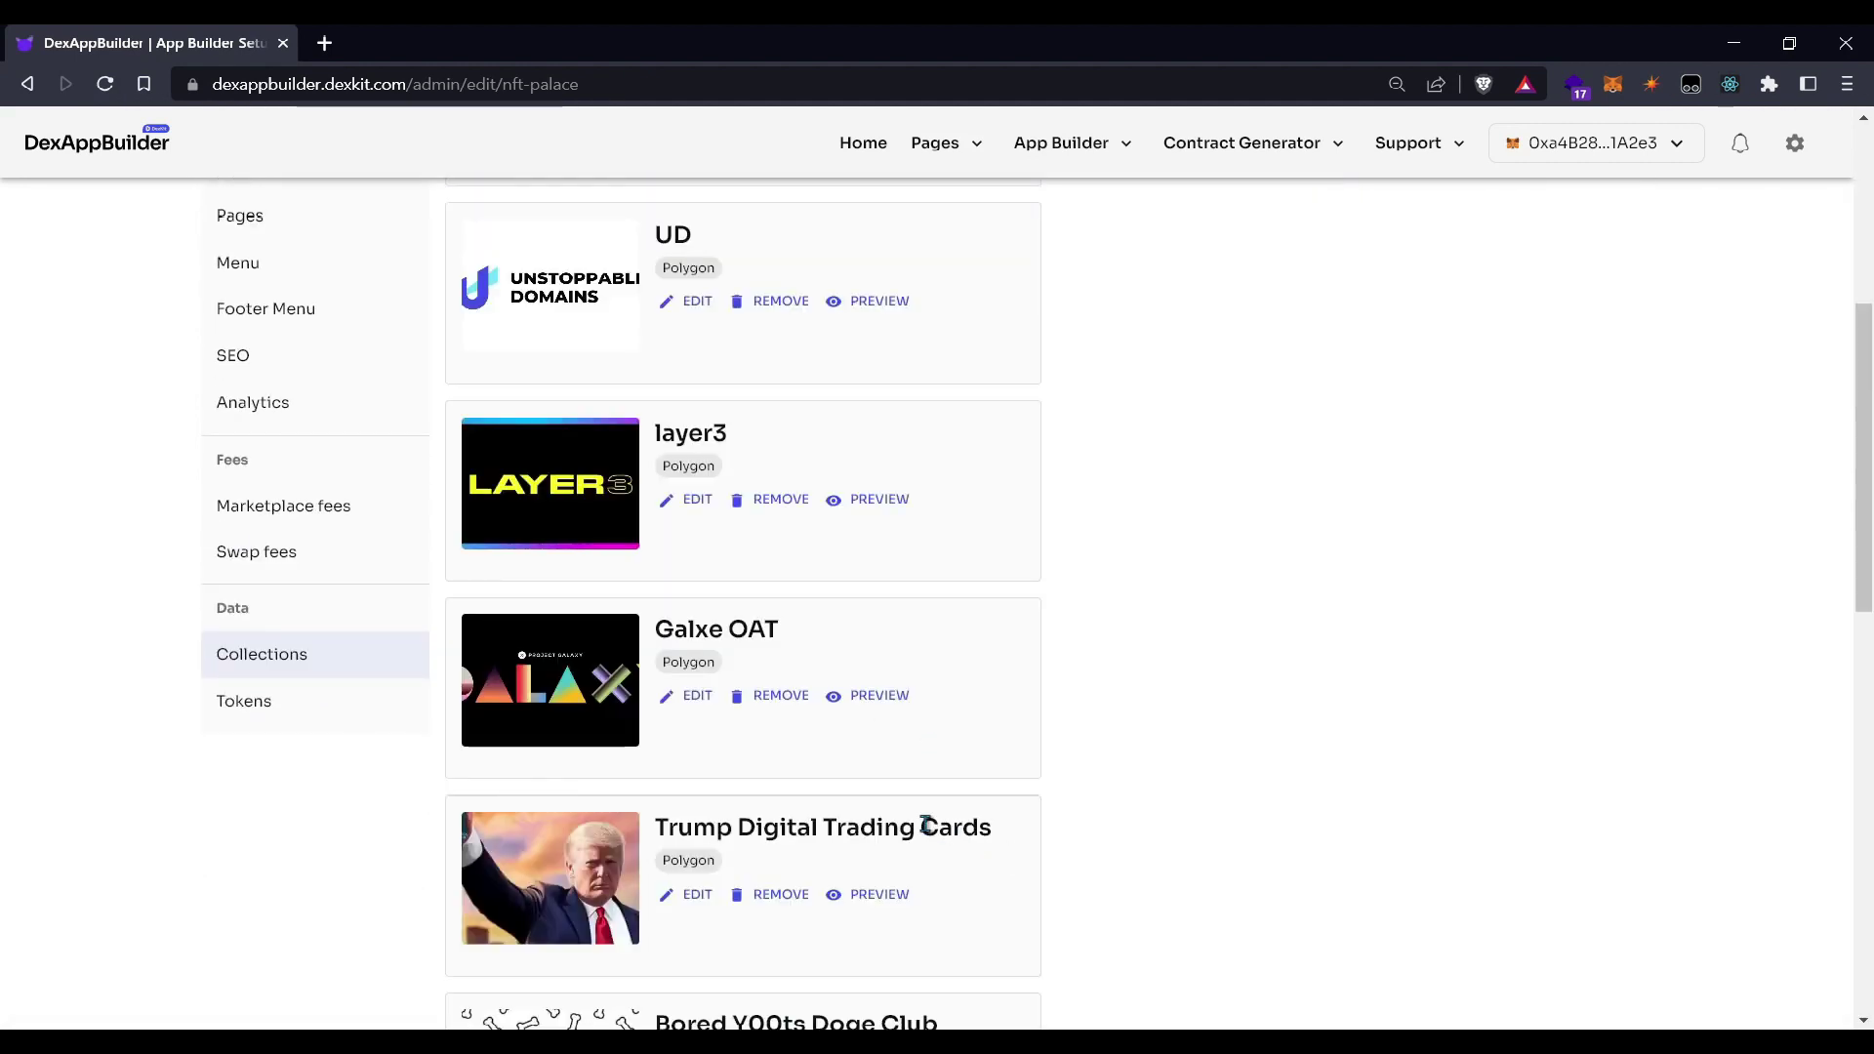
- Review the marketplace's collection list, save the collection settings and confirm sending them
scroll(628, 452, "up", 1)
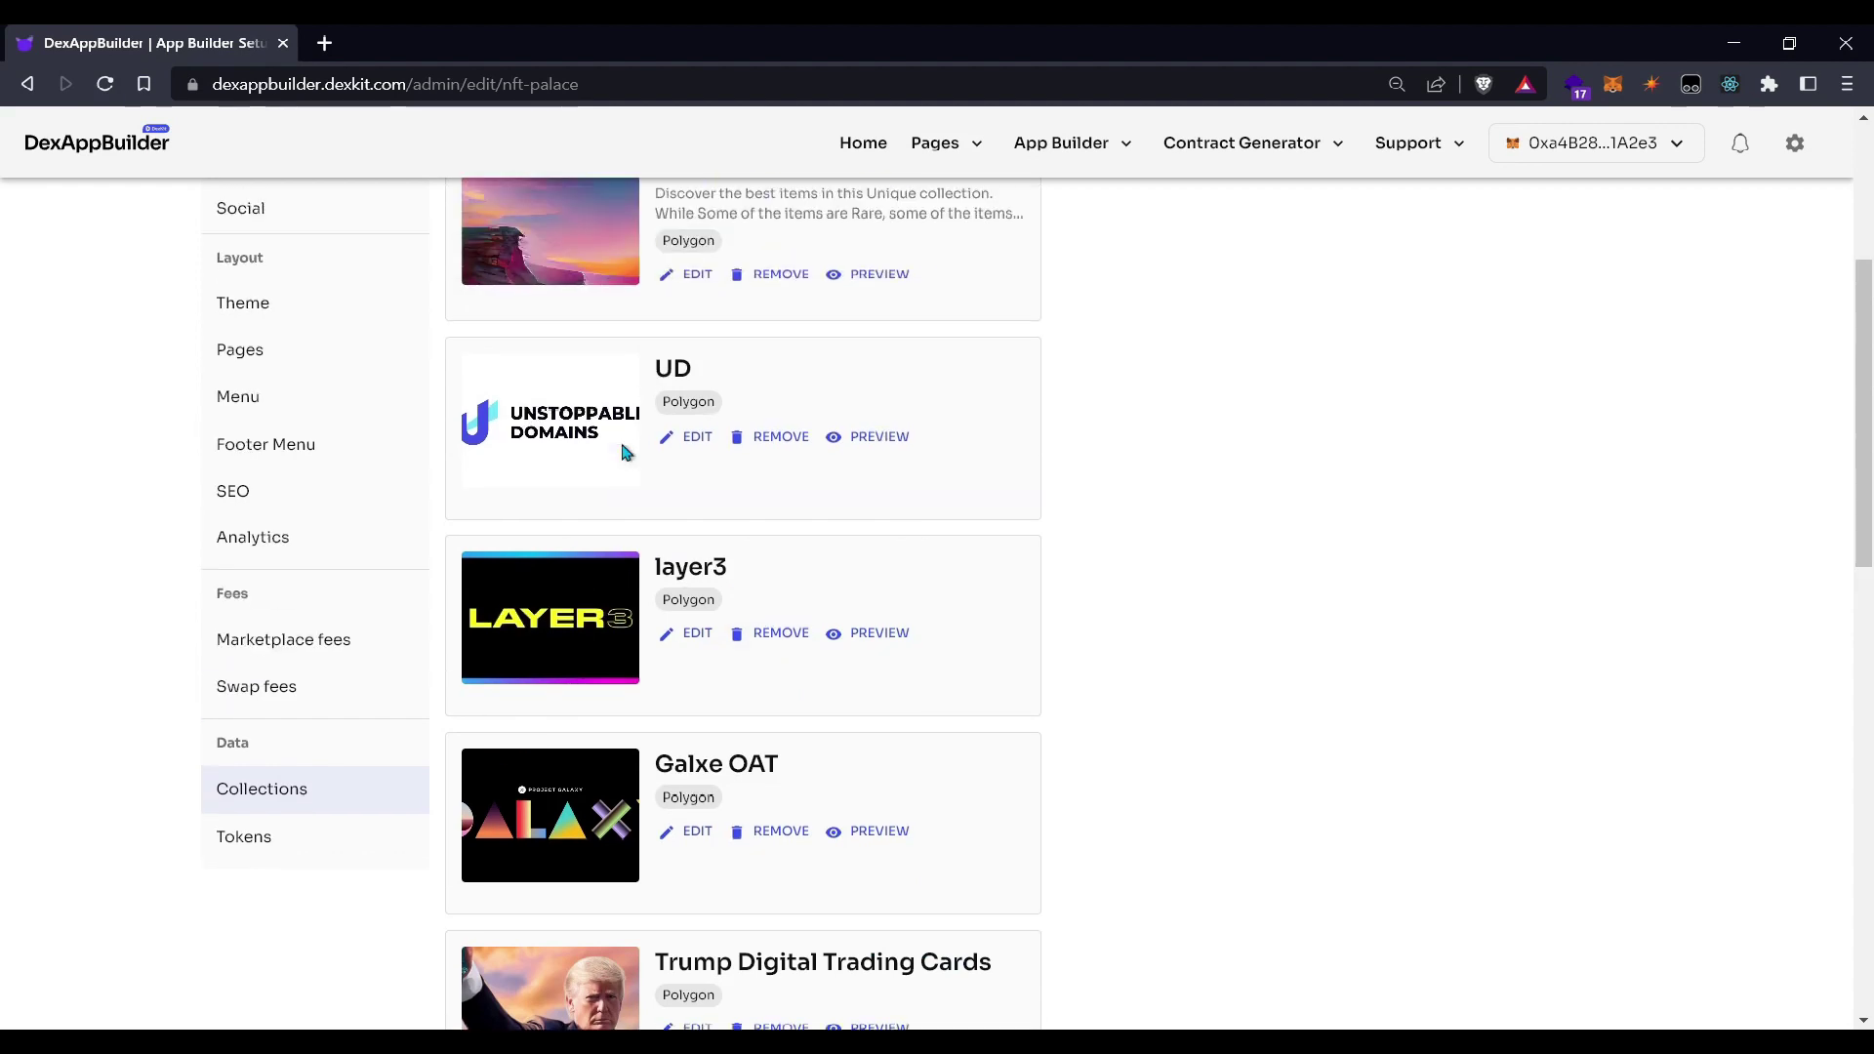
scroll(626, 452, "up", 2)
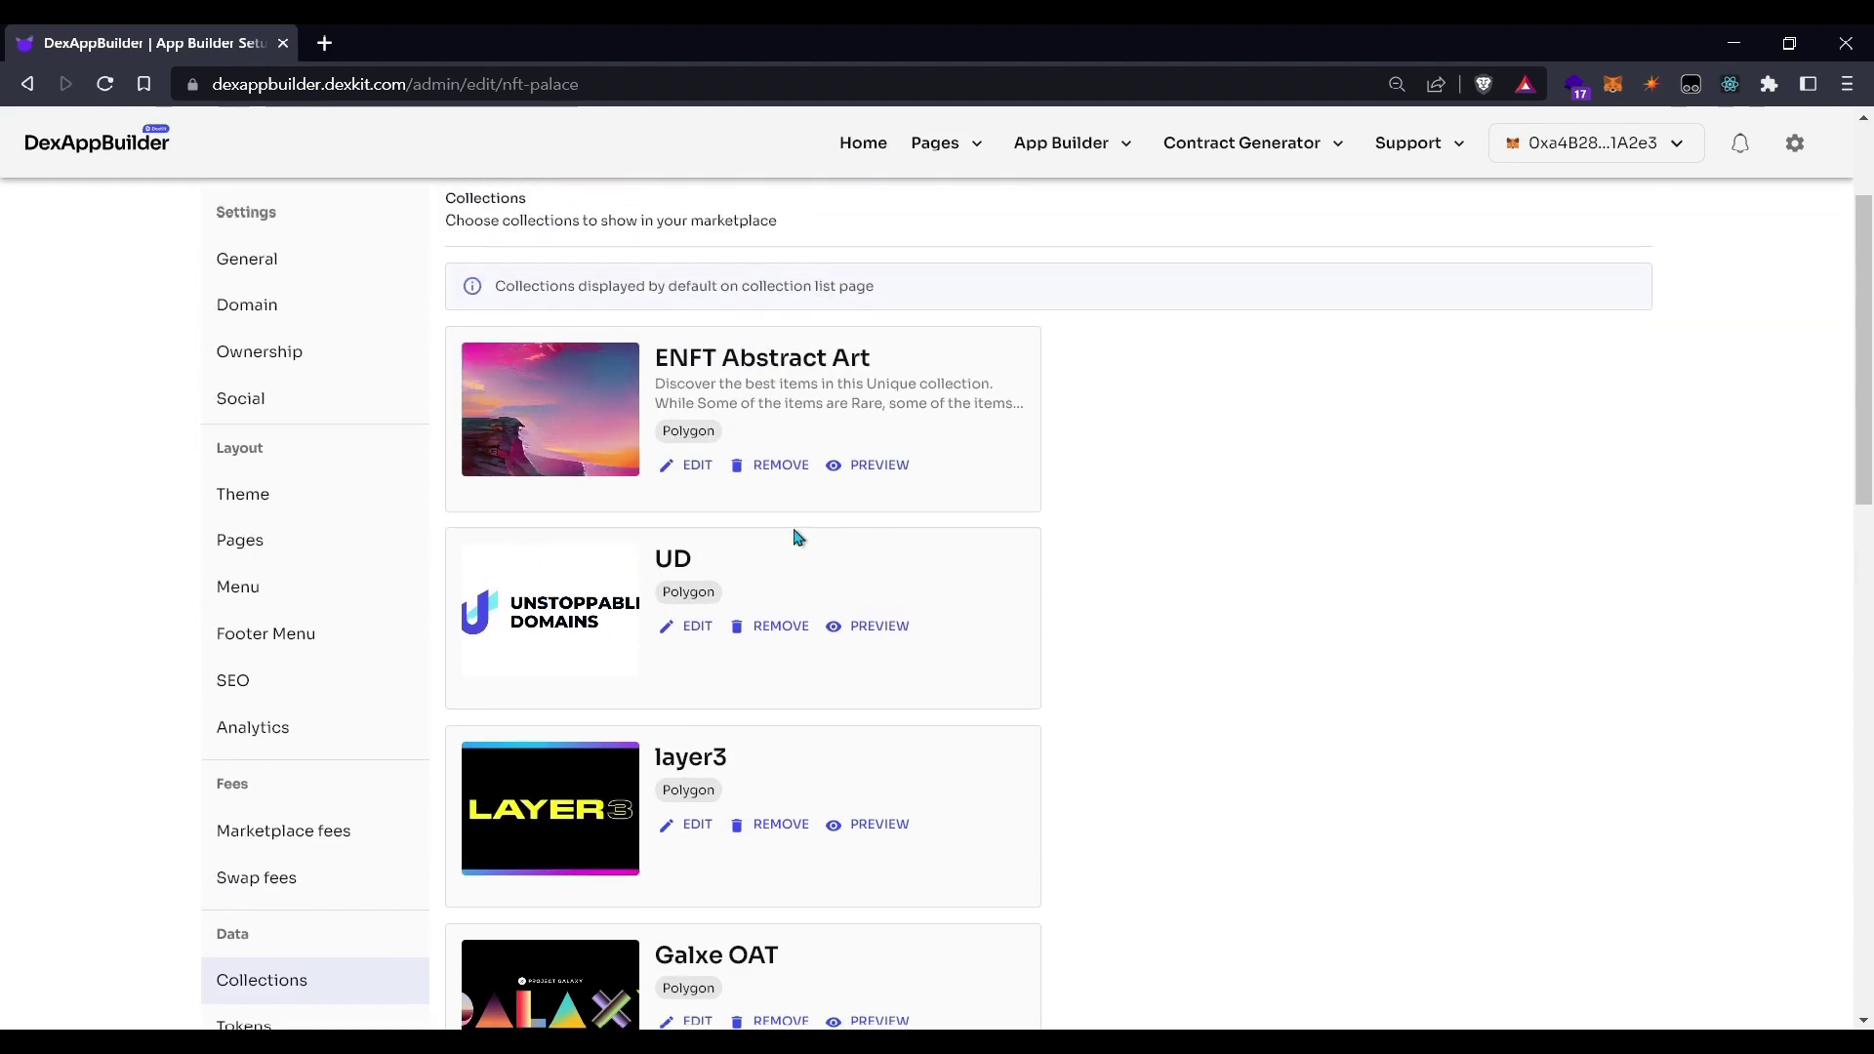
scroll(803, 488, "down", 15)
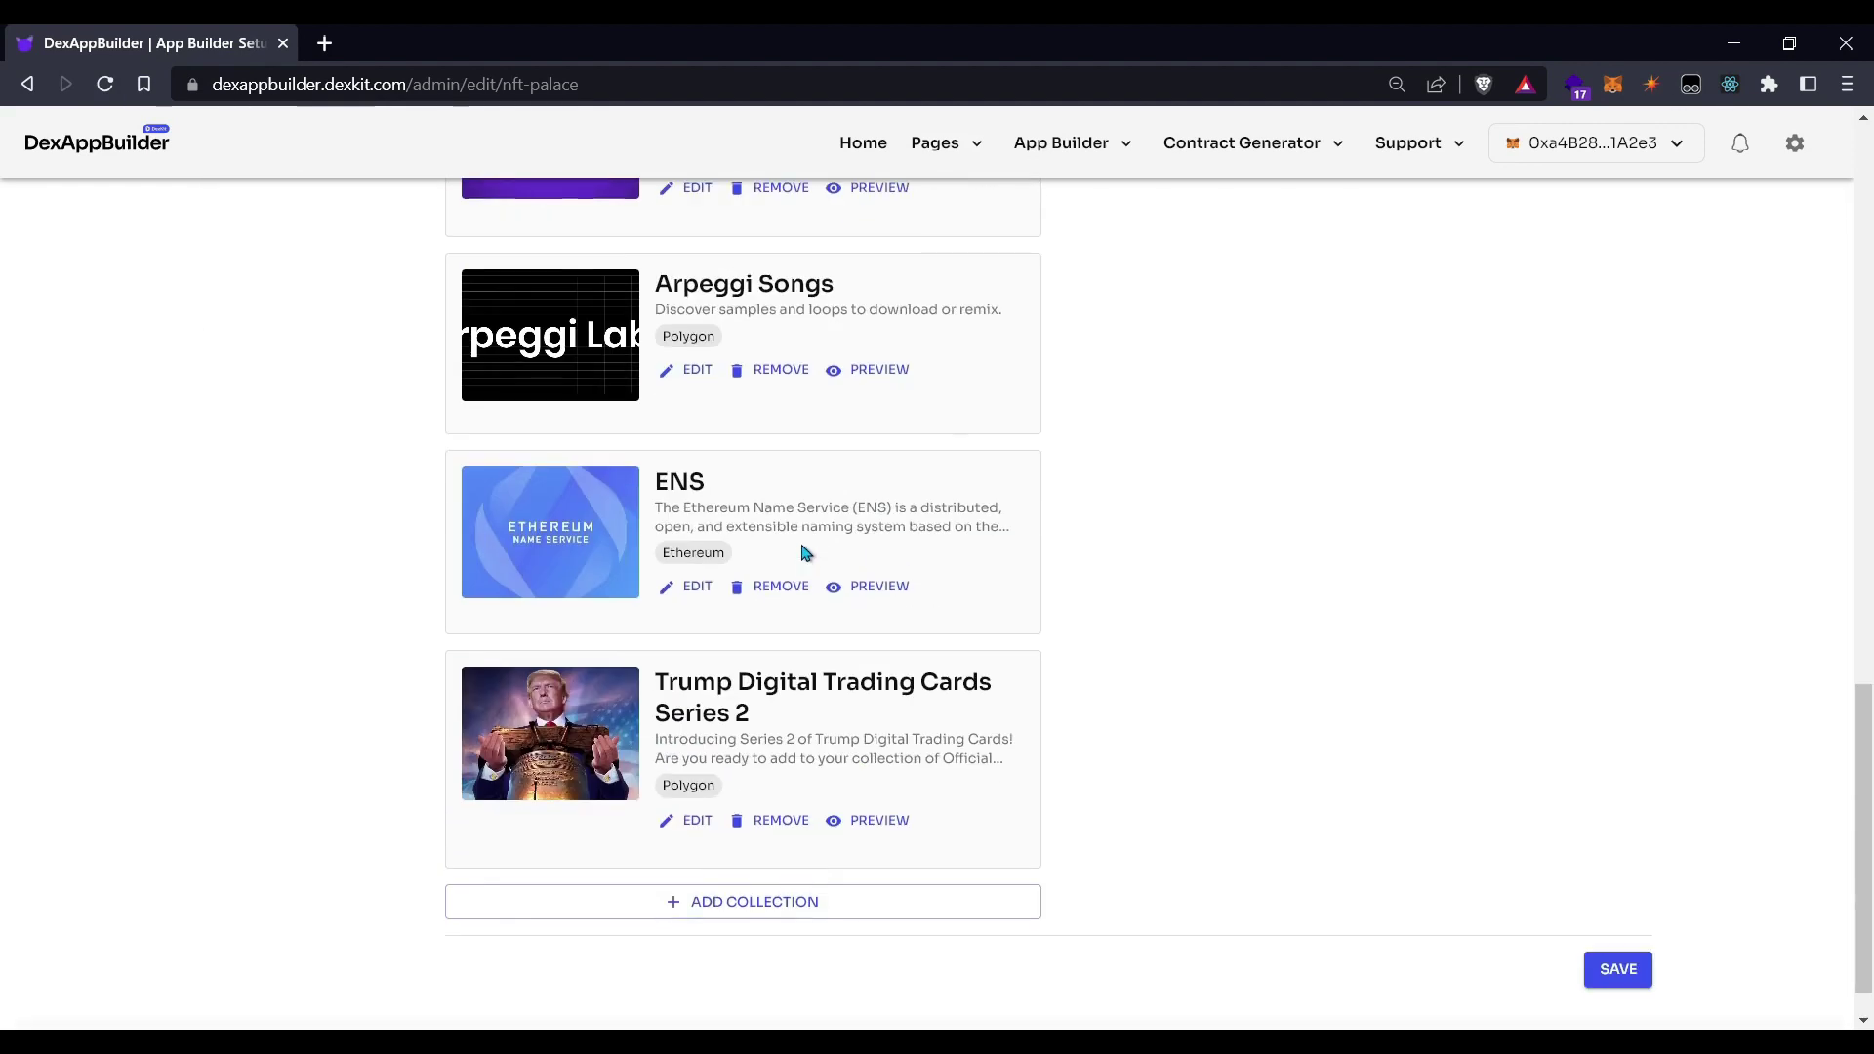
scroll(803, 553, "up", 15)
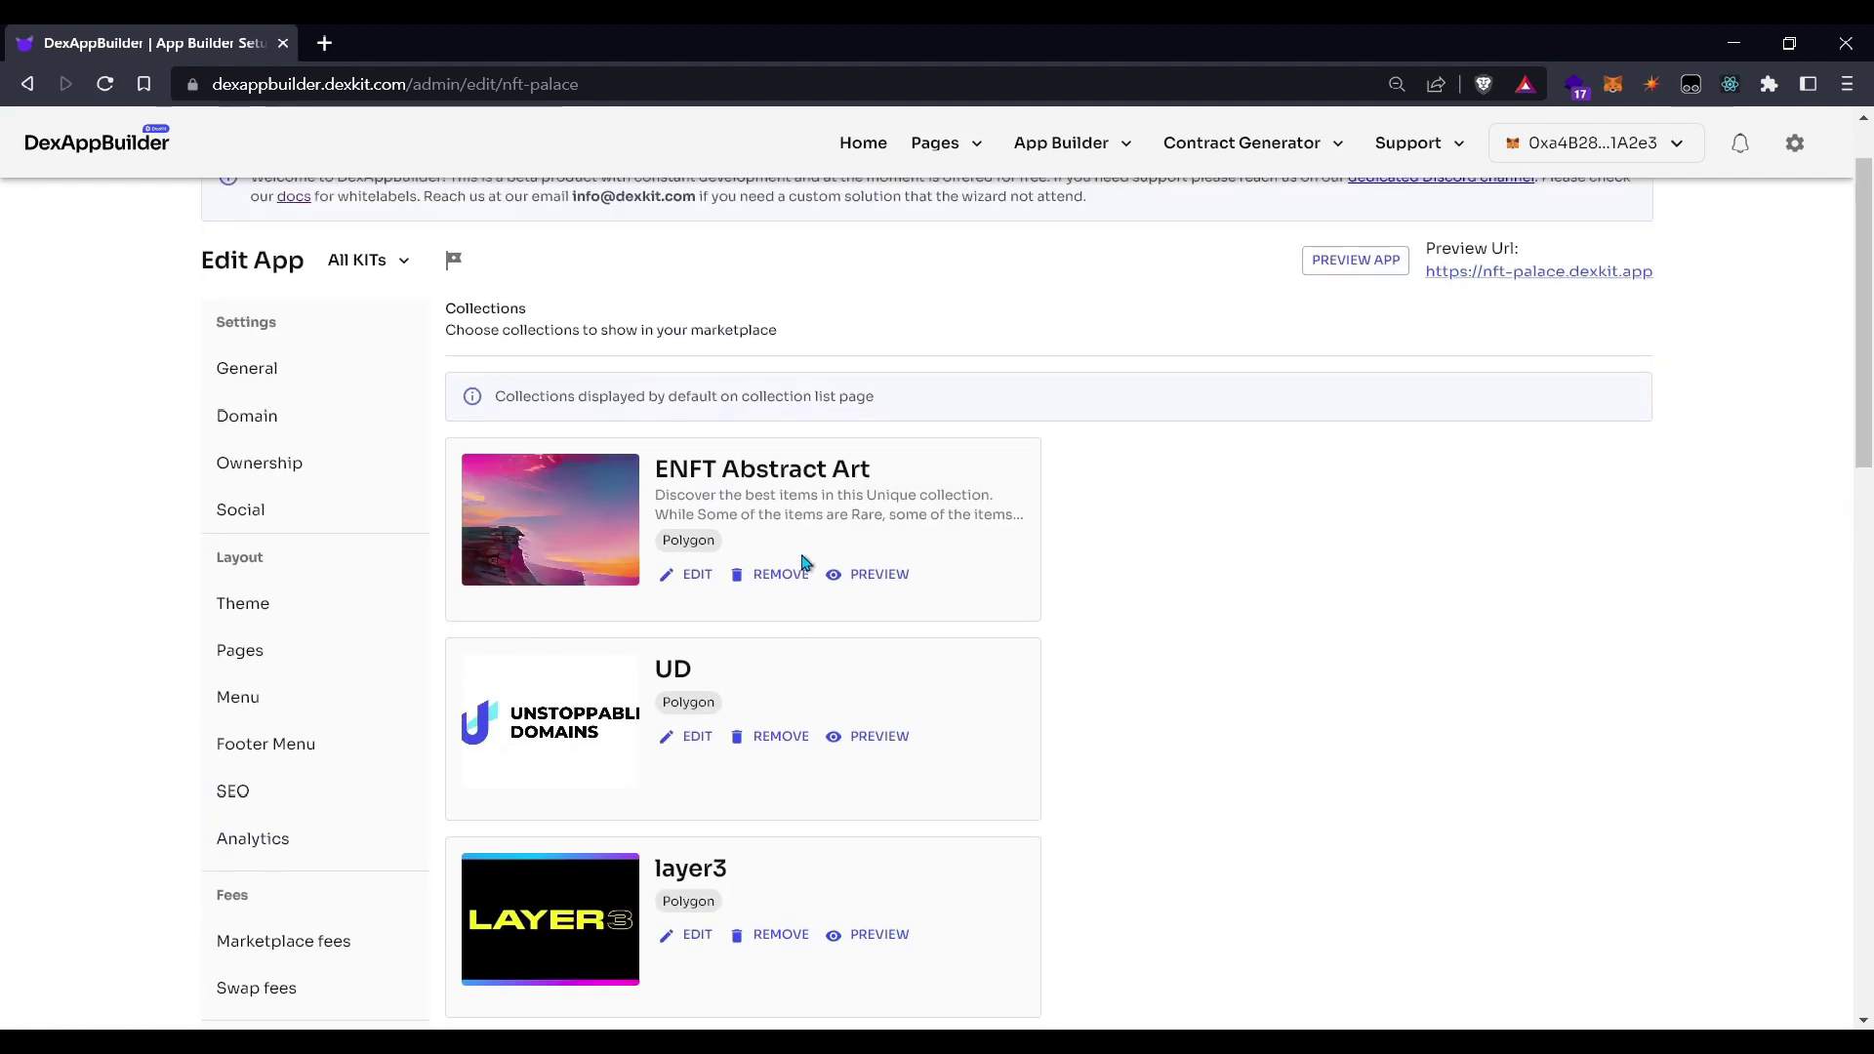
scroll(803, 564, "down", 15)
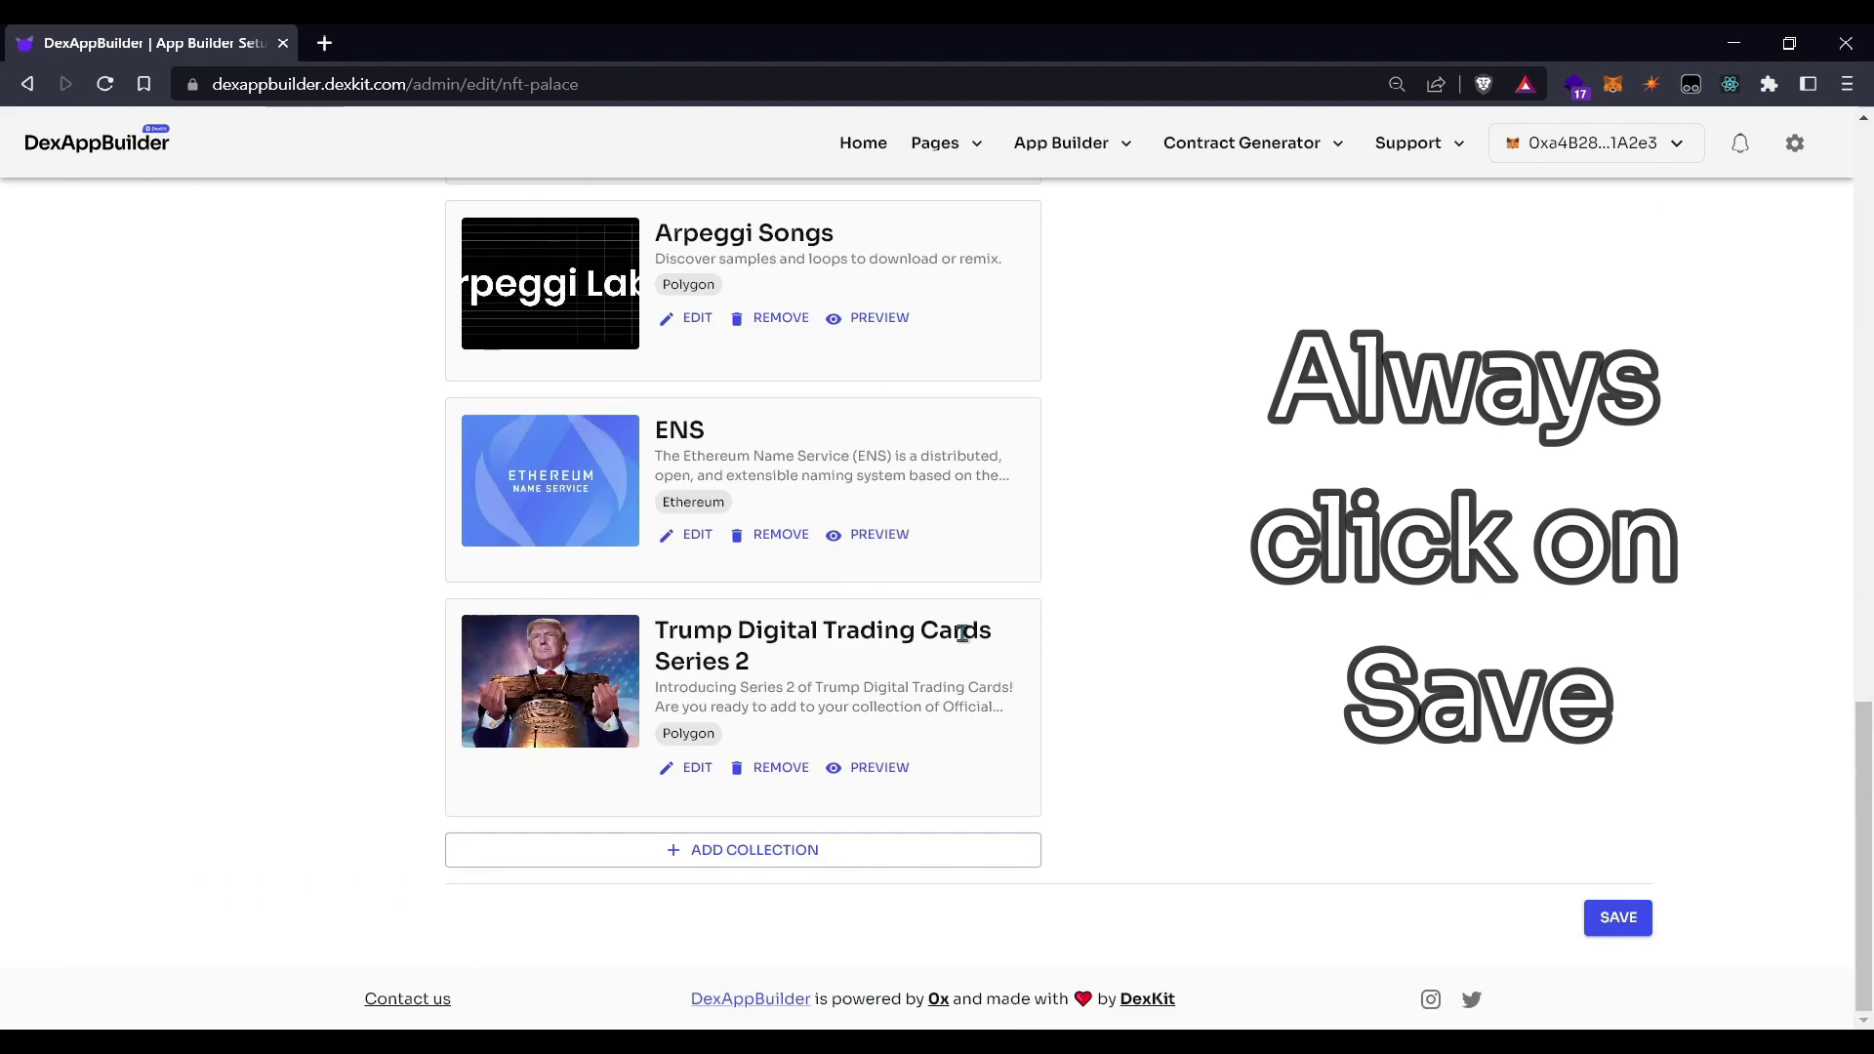
left_click(1623, 925)
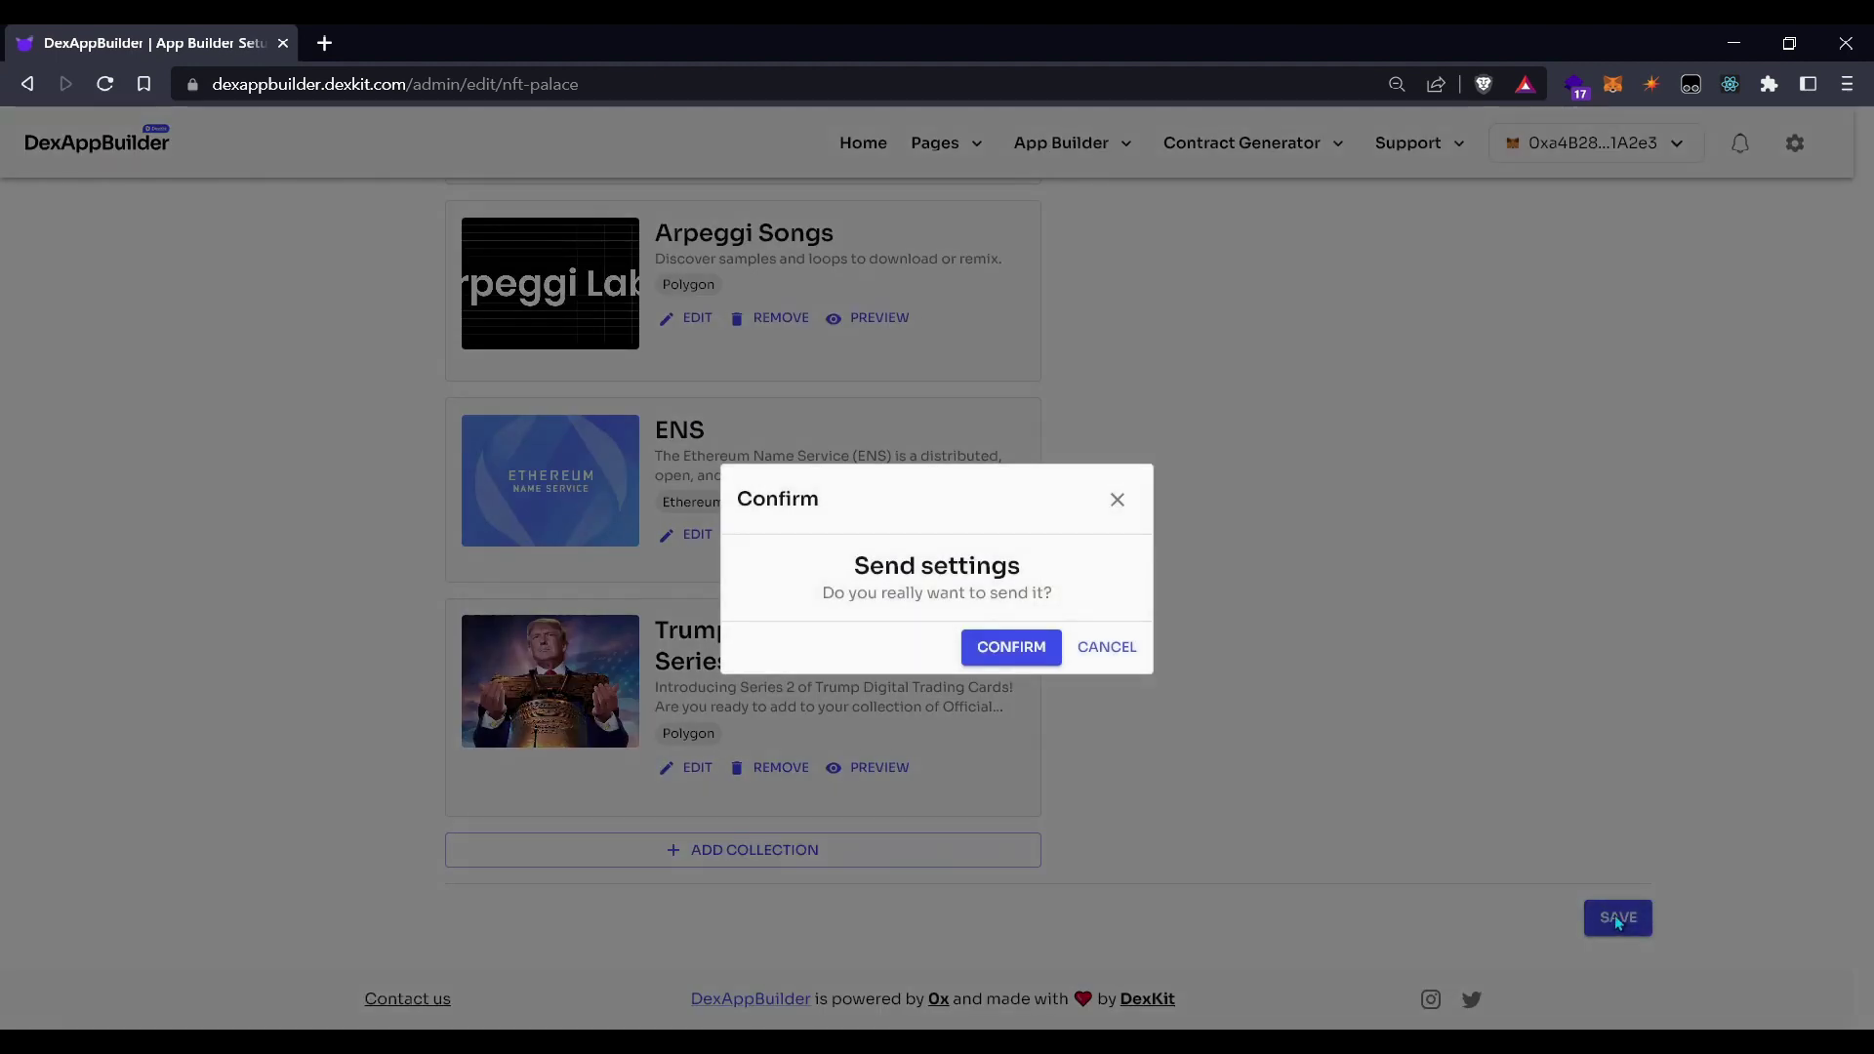
left_click(1008, 650)
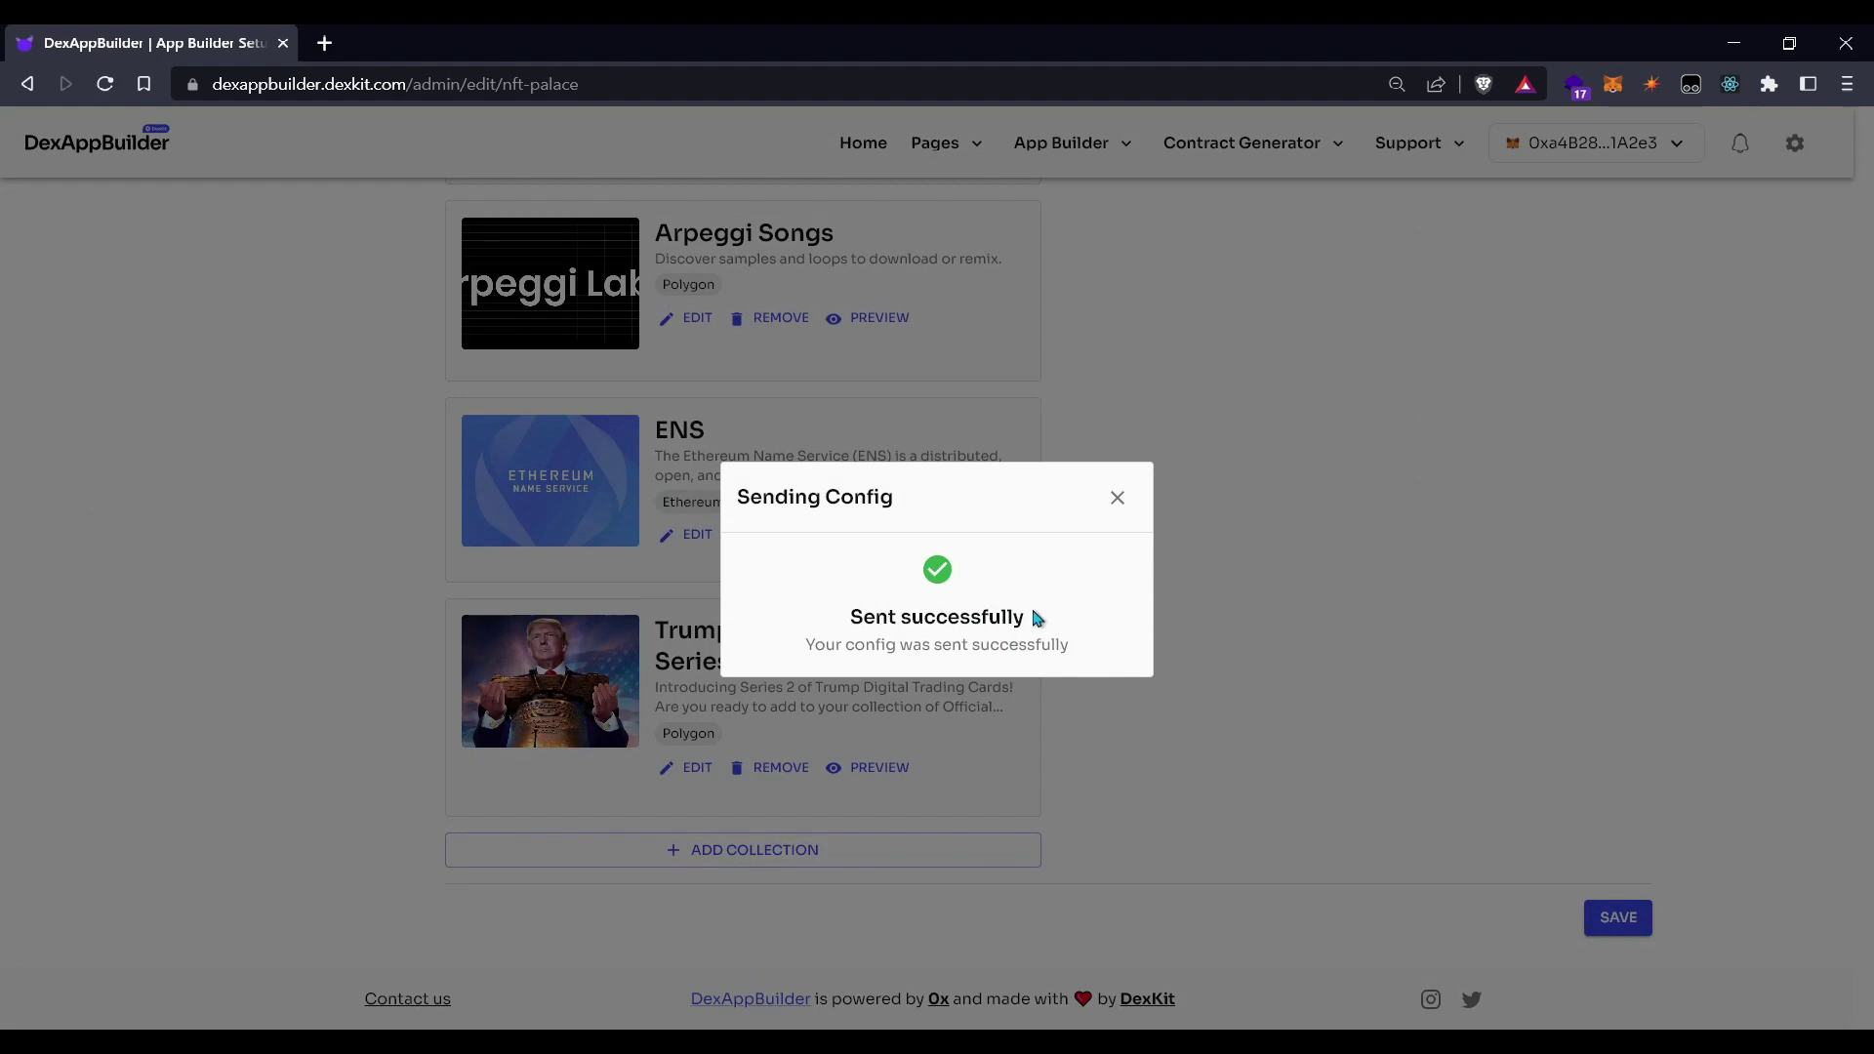
left_click(1119, 502)
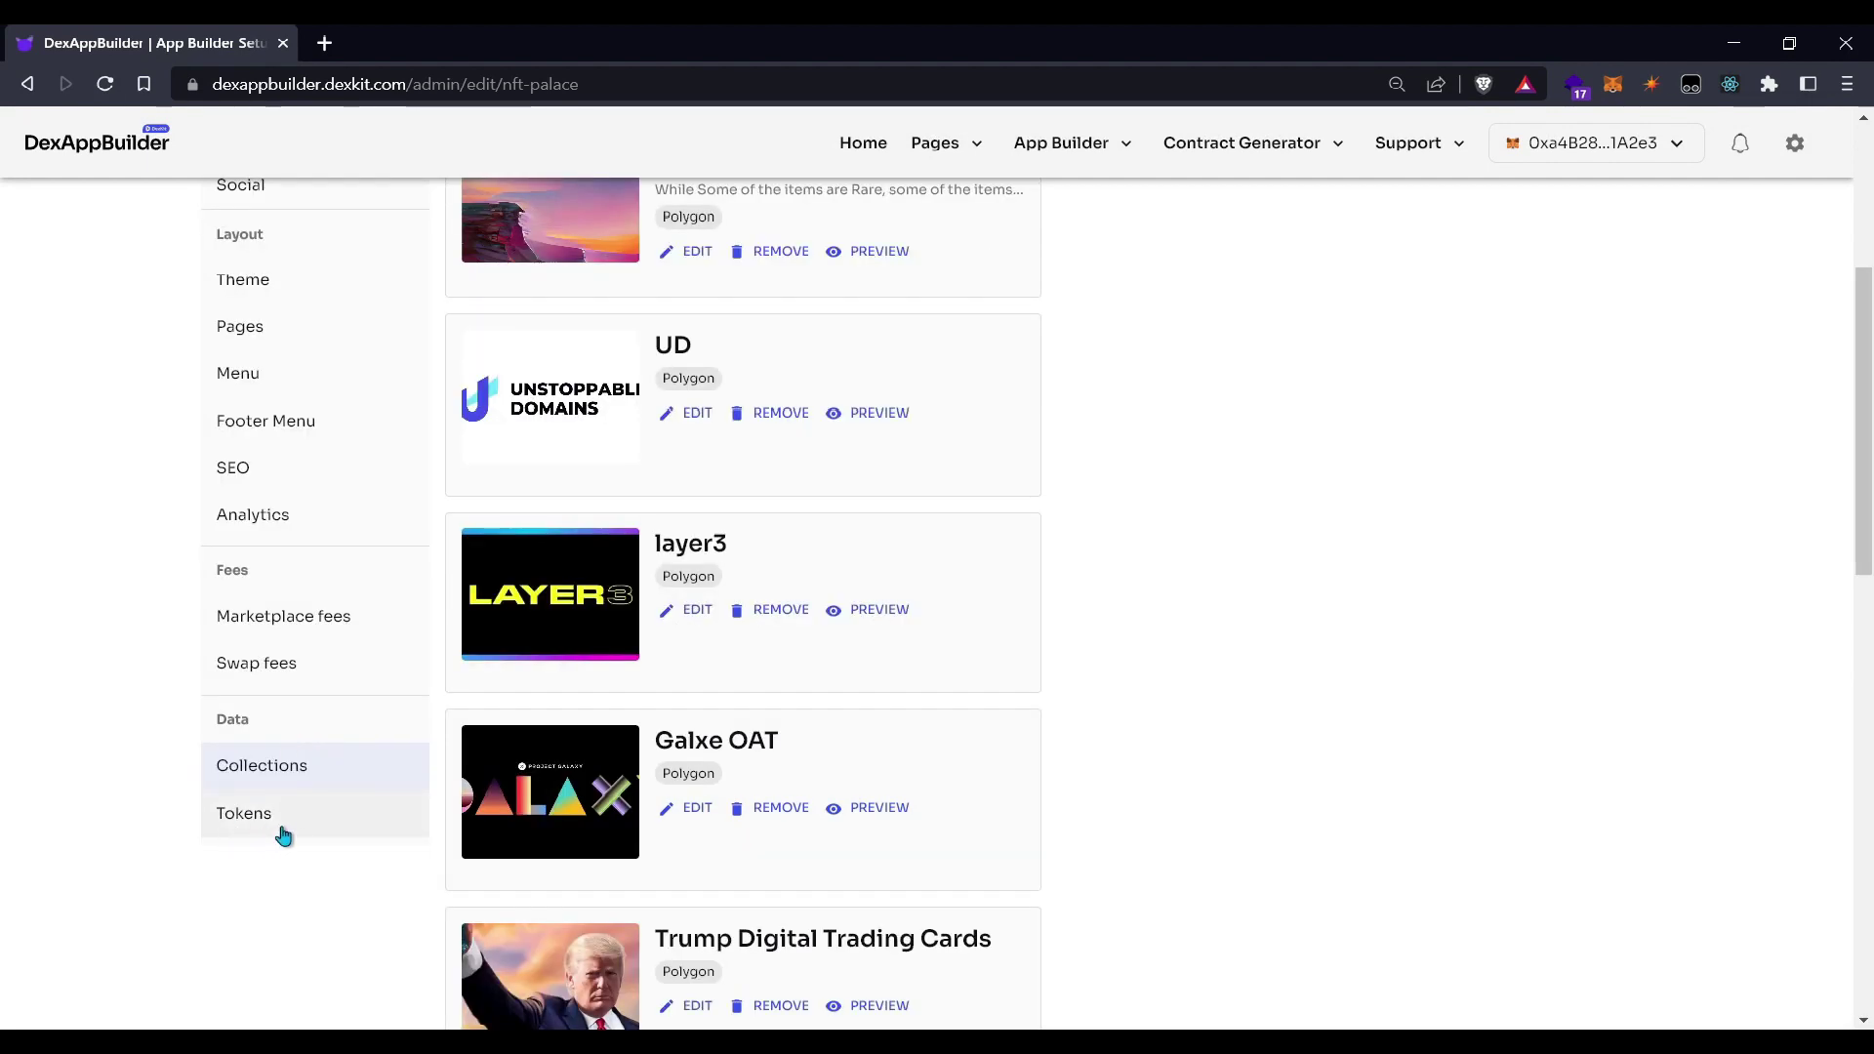
- Examine the fields for importing a token in the Tokens settings, leaving without importing one
left_click(286, 826)
scroll(695, 840, "up", 3)
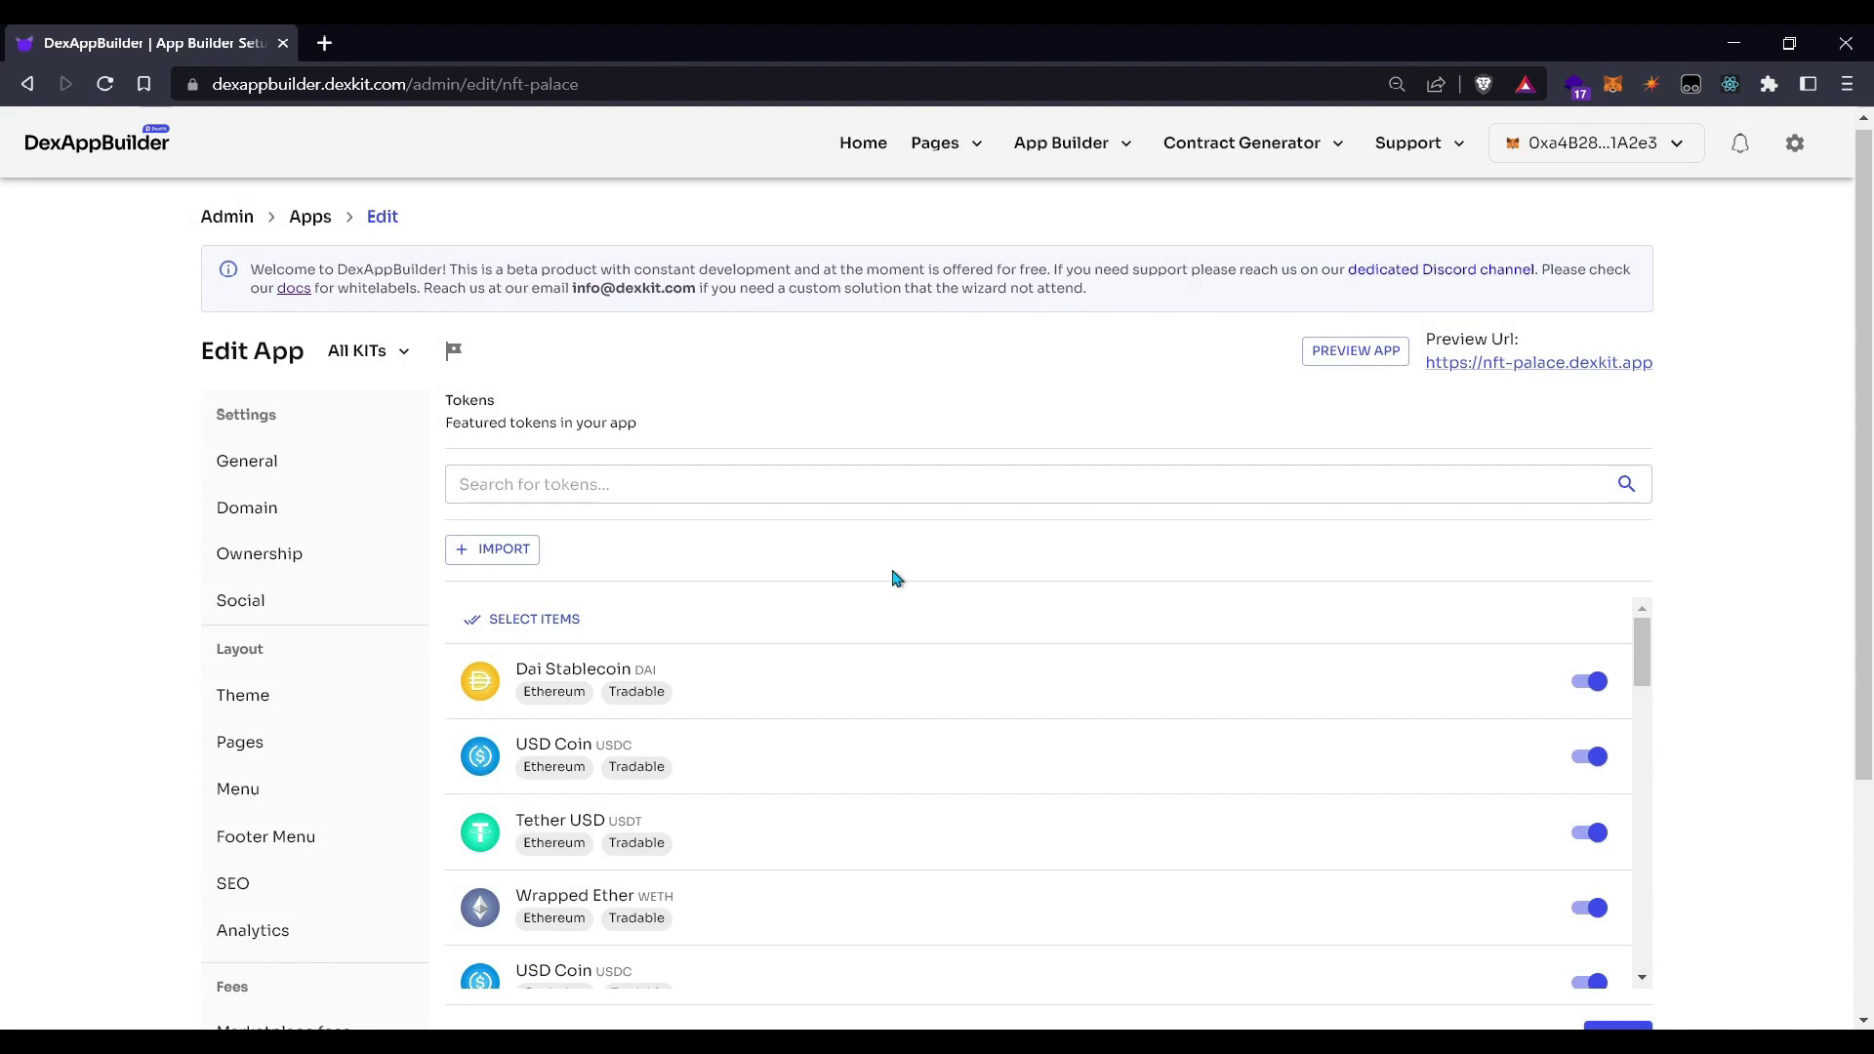
left_click(491, 553)
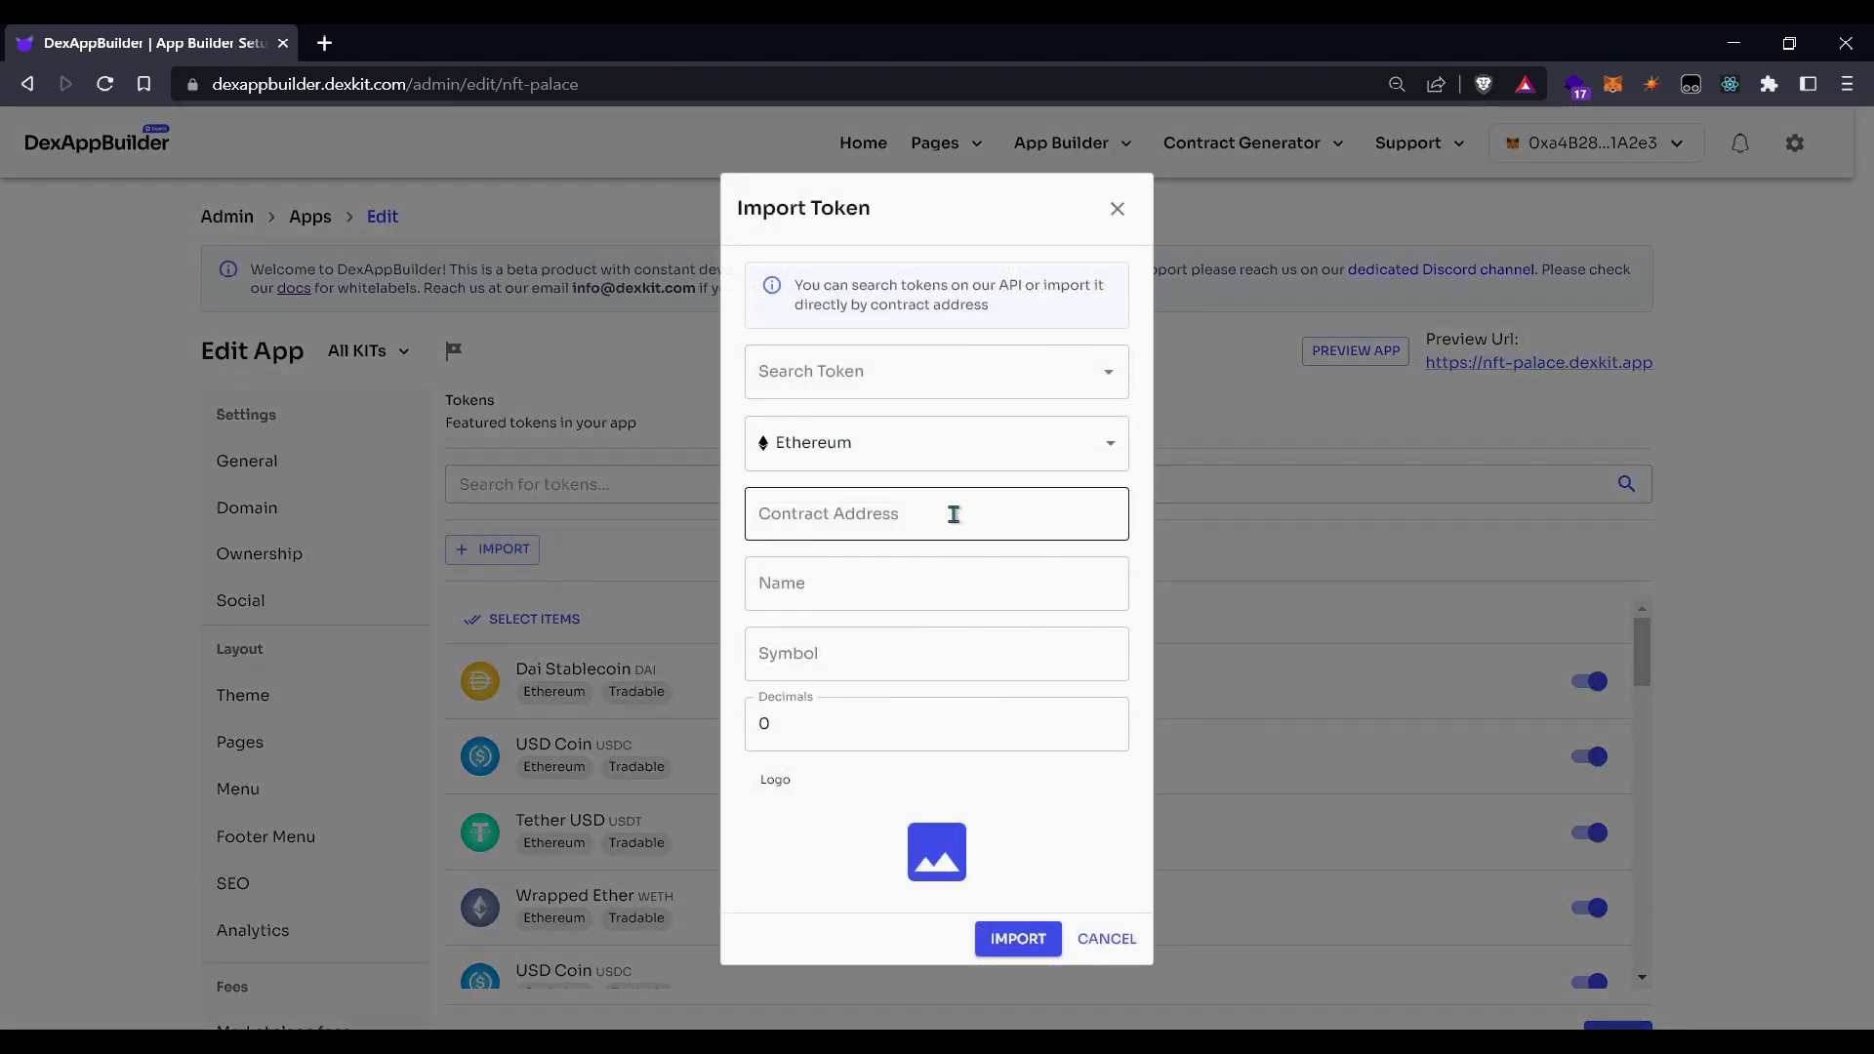
left_click(918, 386)
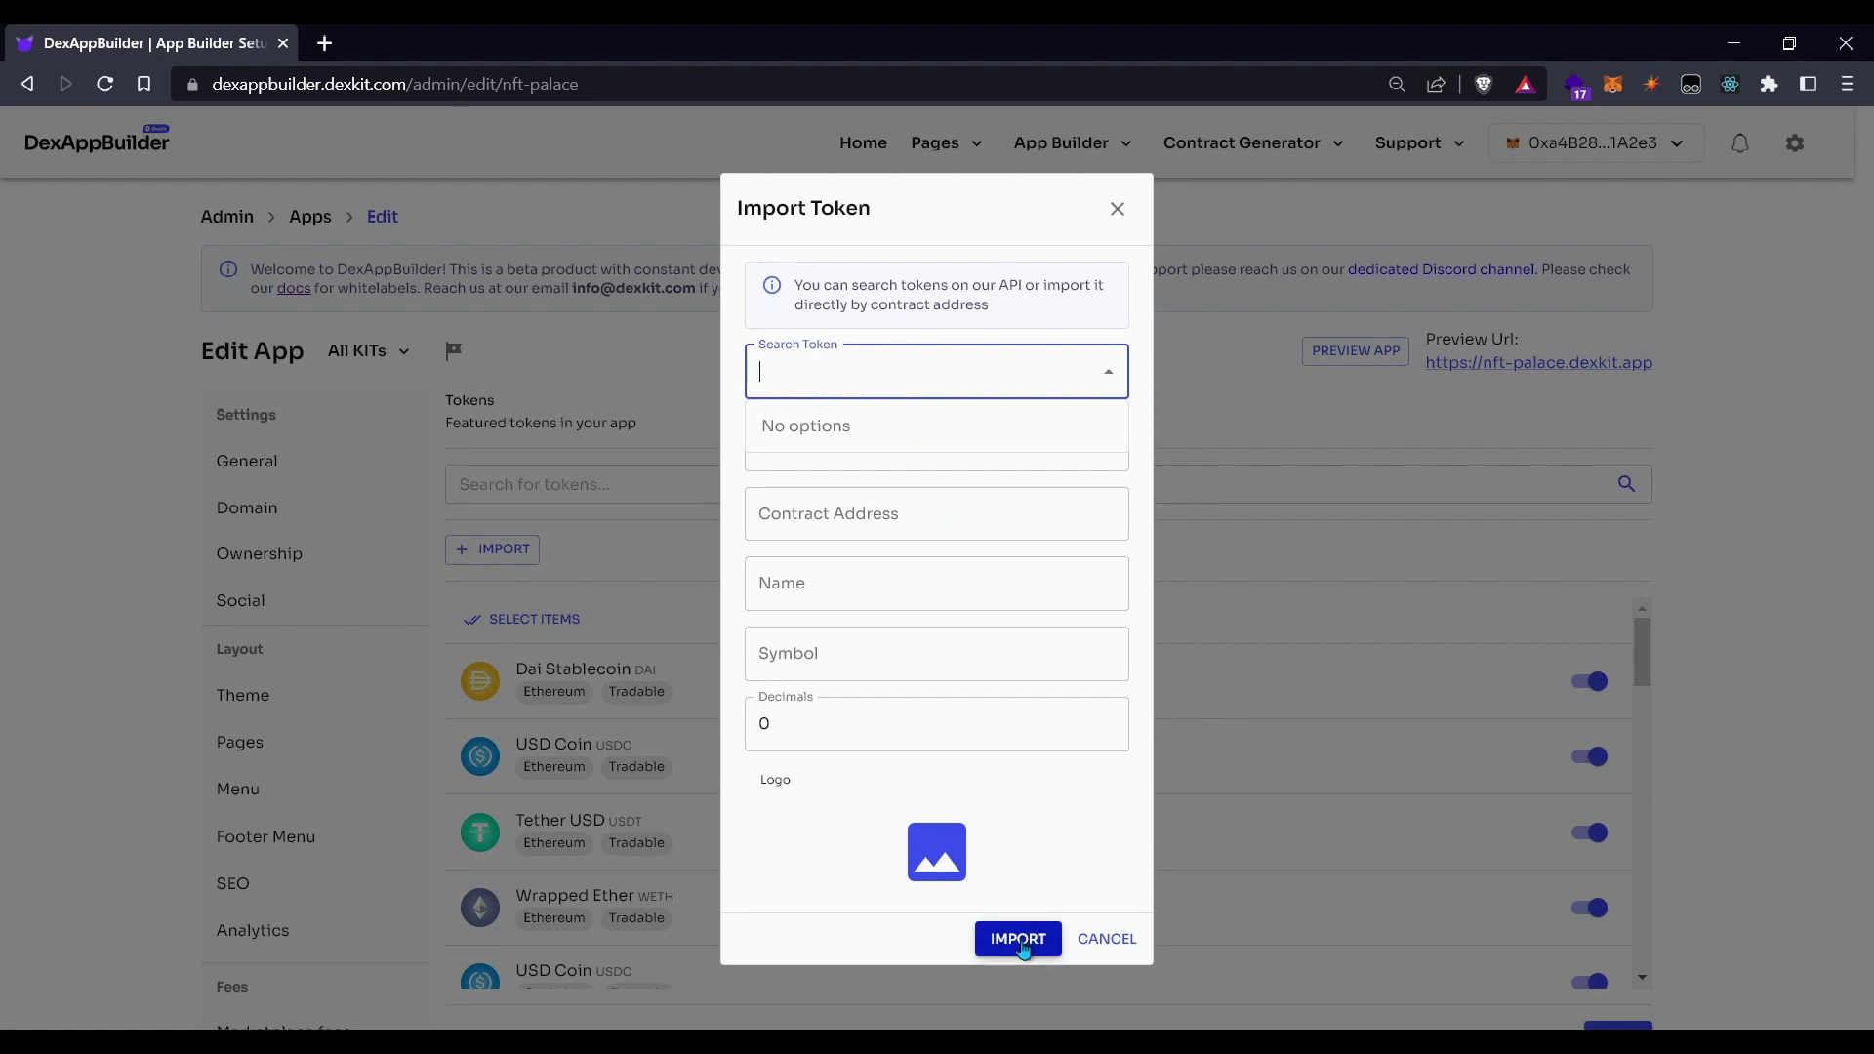
left_click(1128, 942)
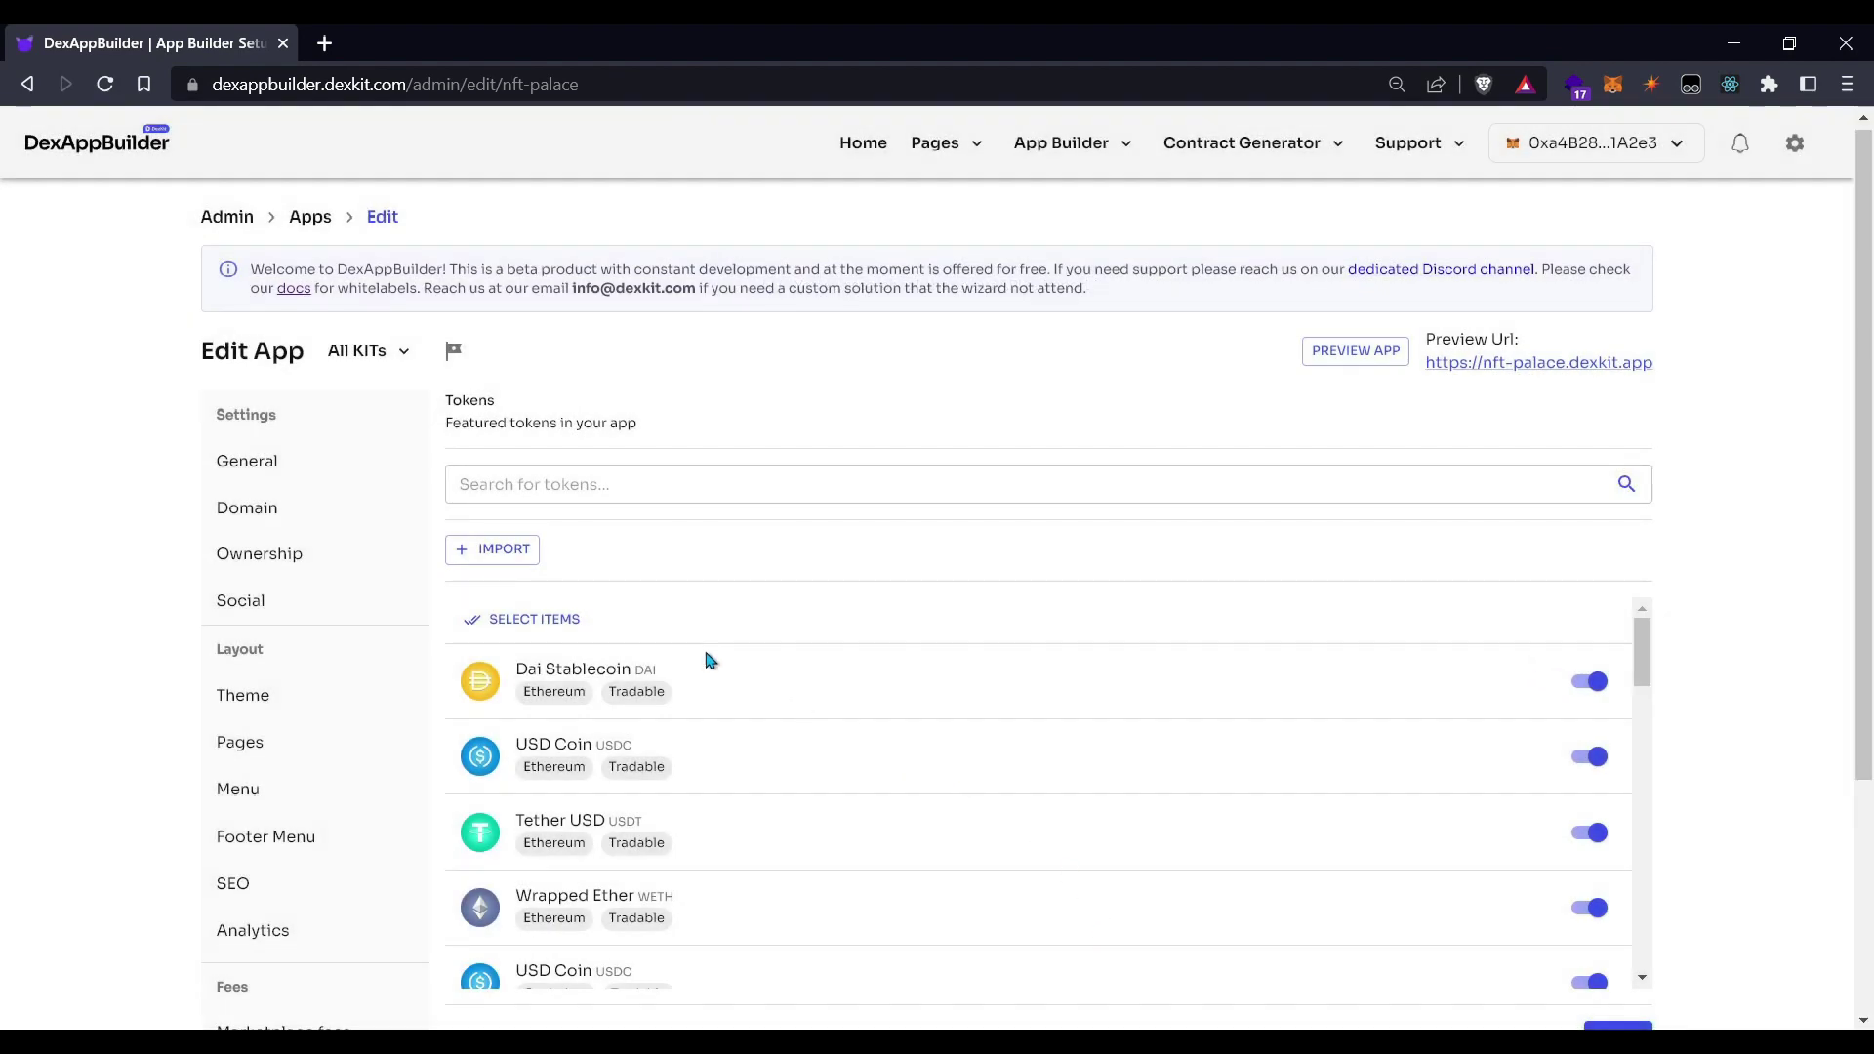
- Look through the featured tokens list, checking which networks and tokens are enabled
scroll(567, 644, "down", 6)
scroll(680, 644, "down", 1)
scroll(1009, 730, "up", 3)
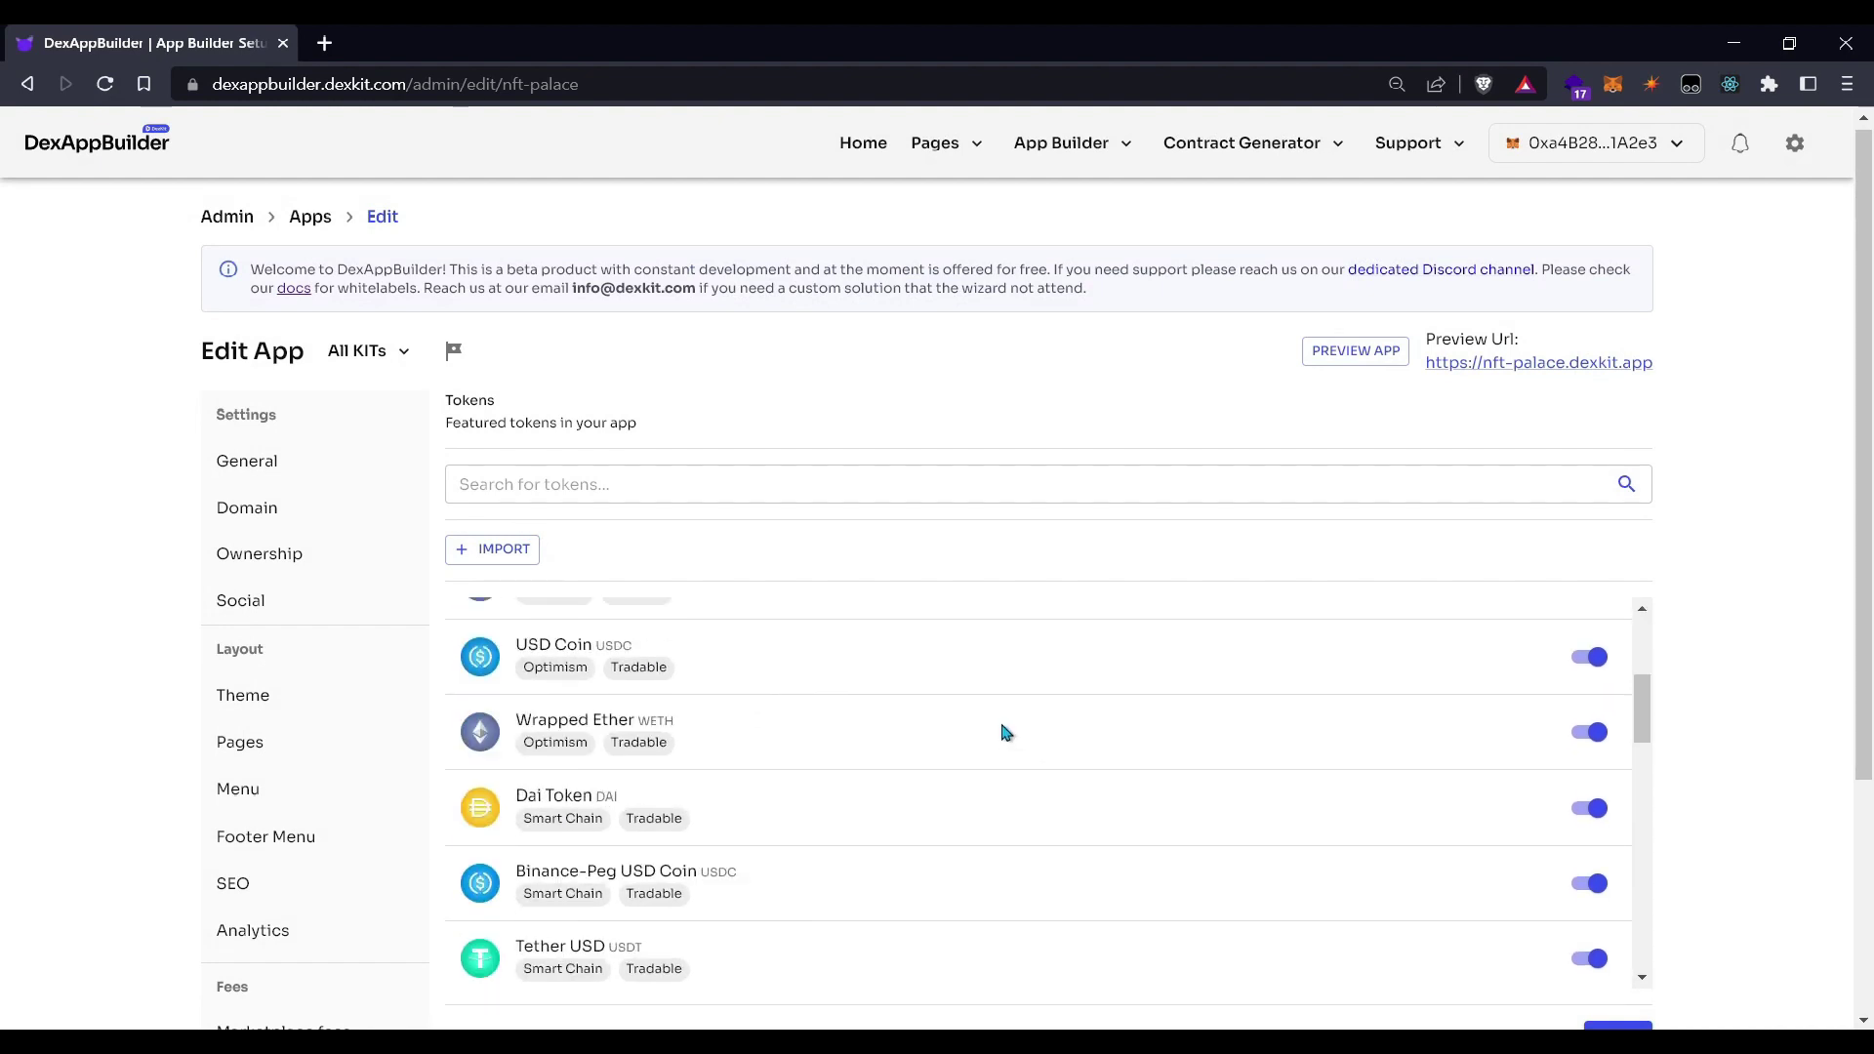
scroll(1008, 730, "up", 4)
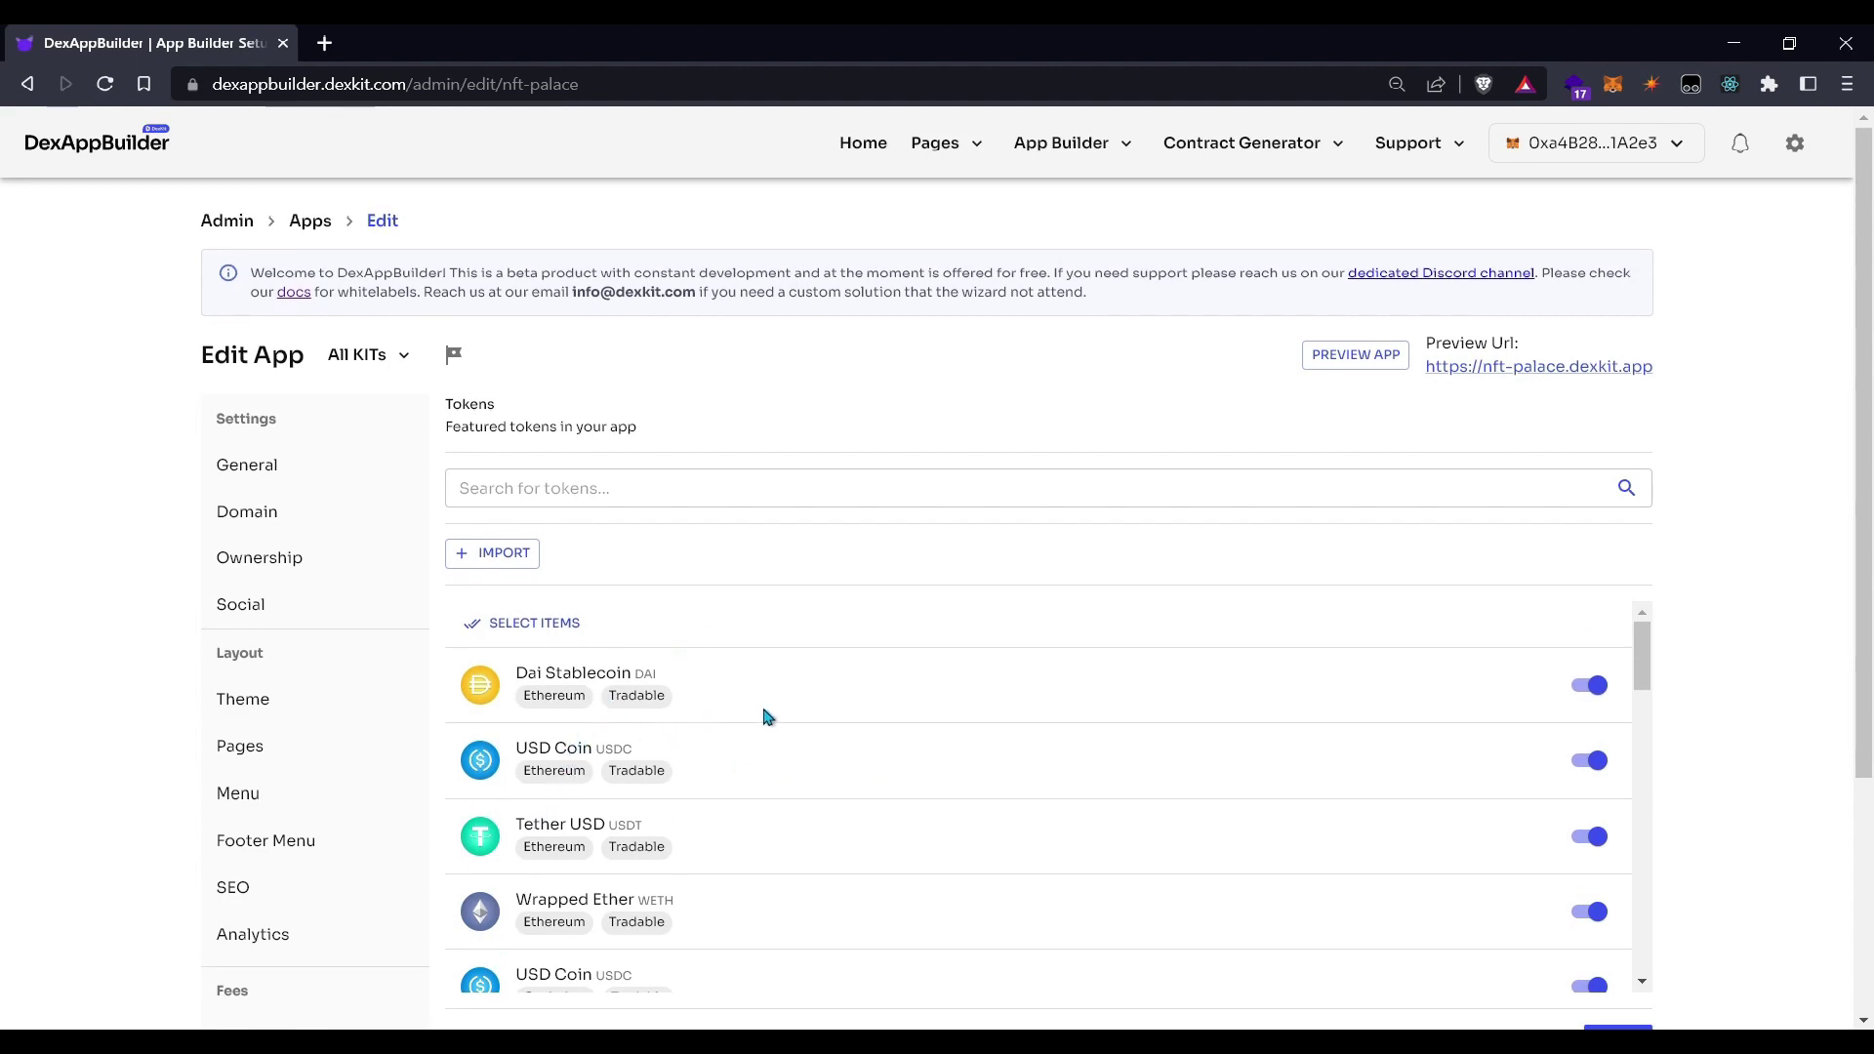
scroll(1686, 758, "down", 3)
scroll(1757, 757, "up", 2)
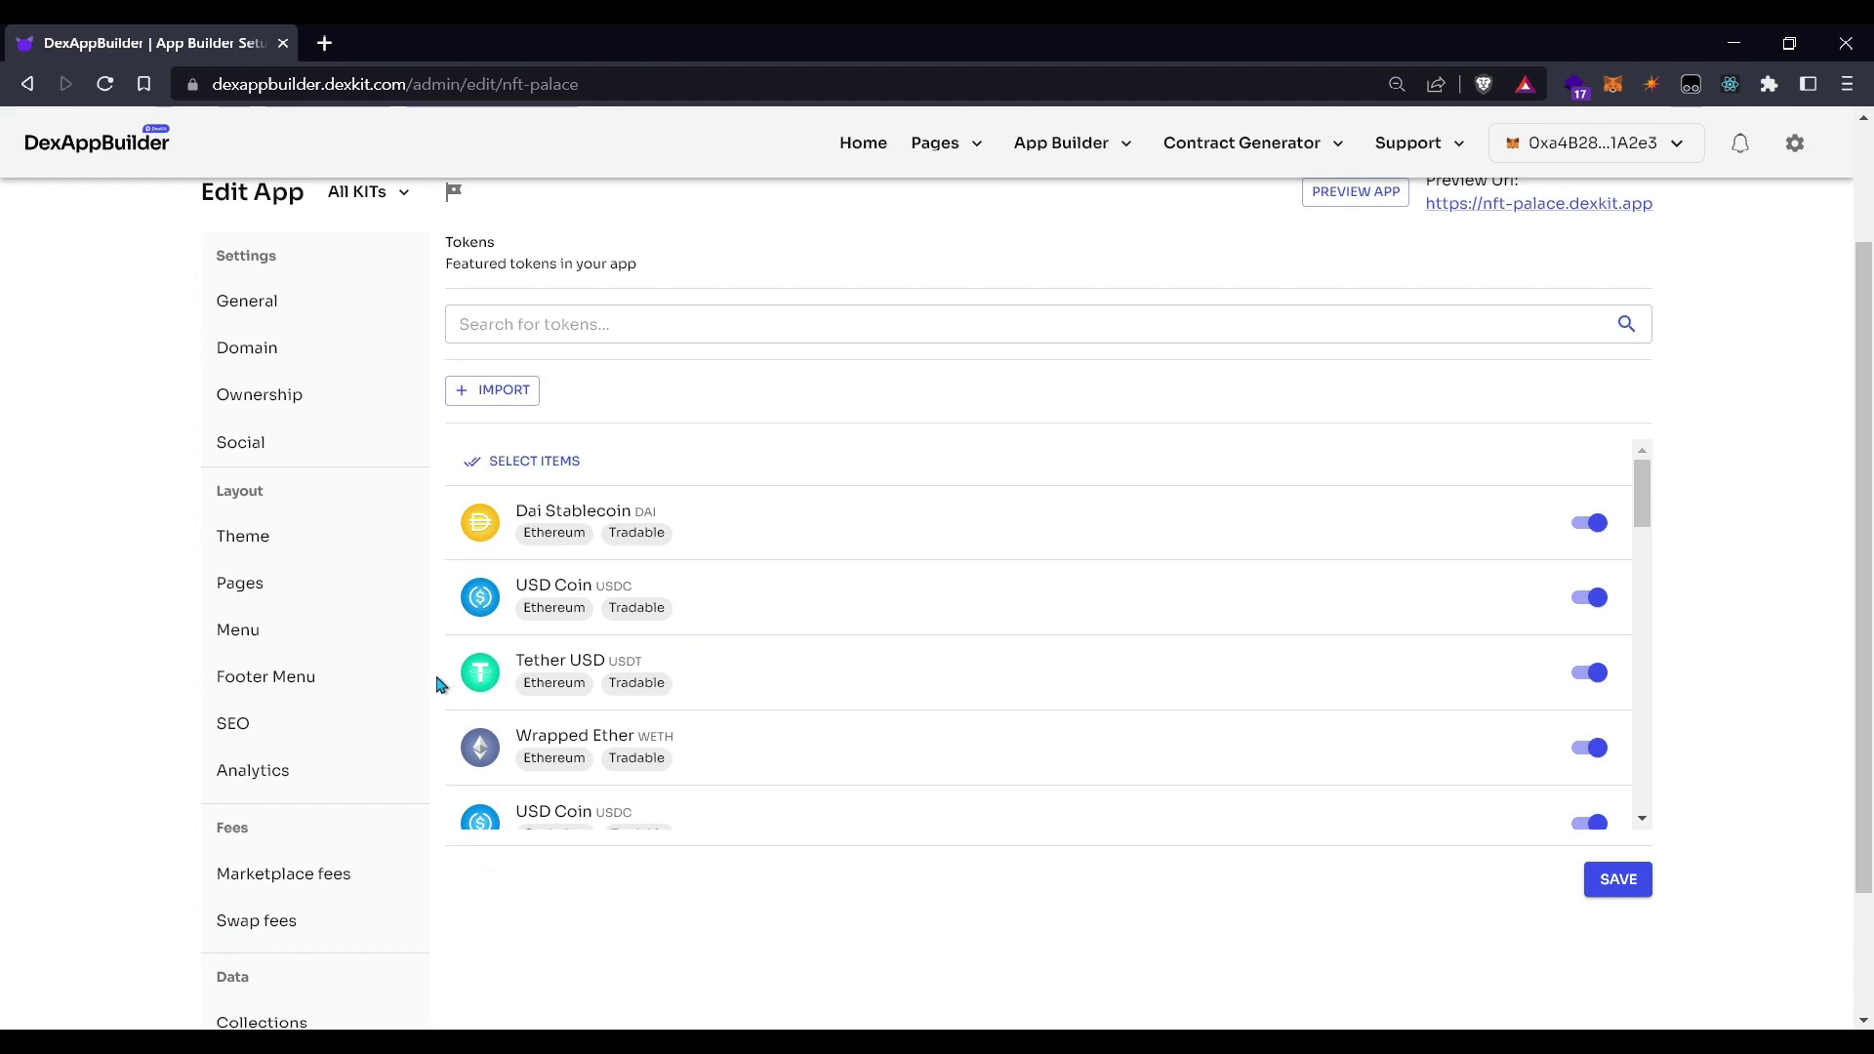
scroll(433, 681, "up", 2)
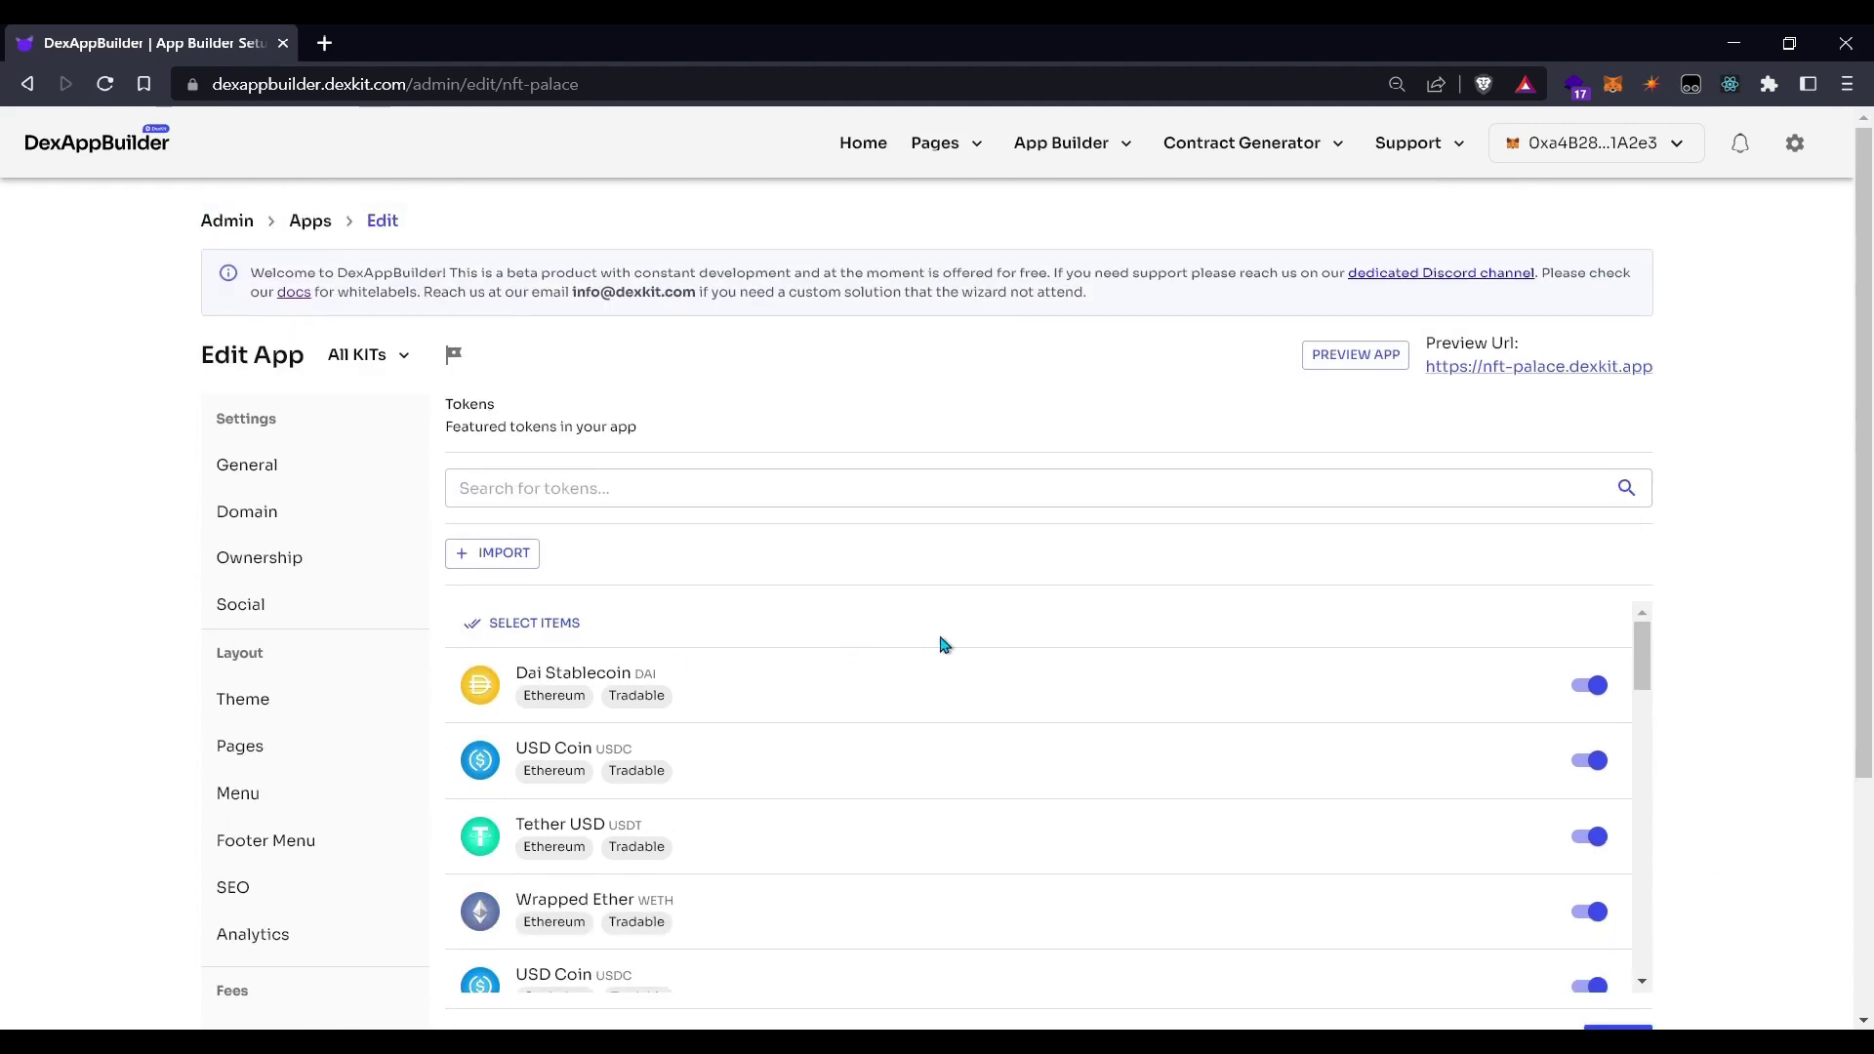
scroll(1009, 677, "down", 5)
scroll(1654, 913, "down", 4)
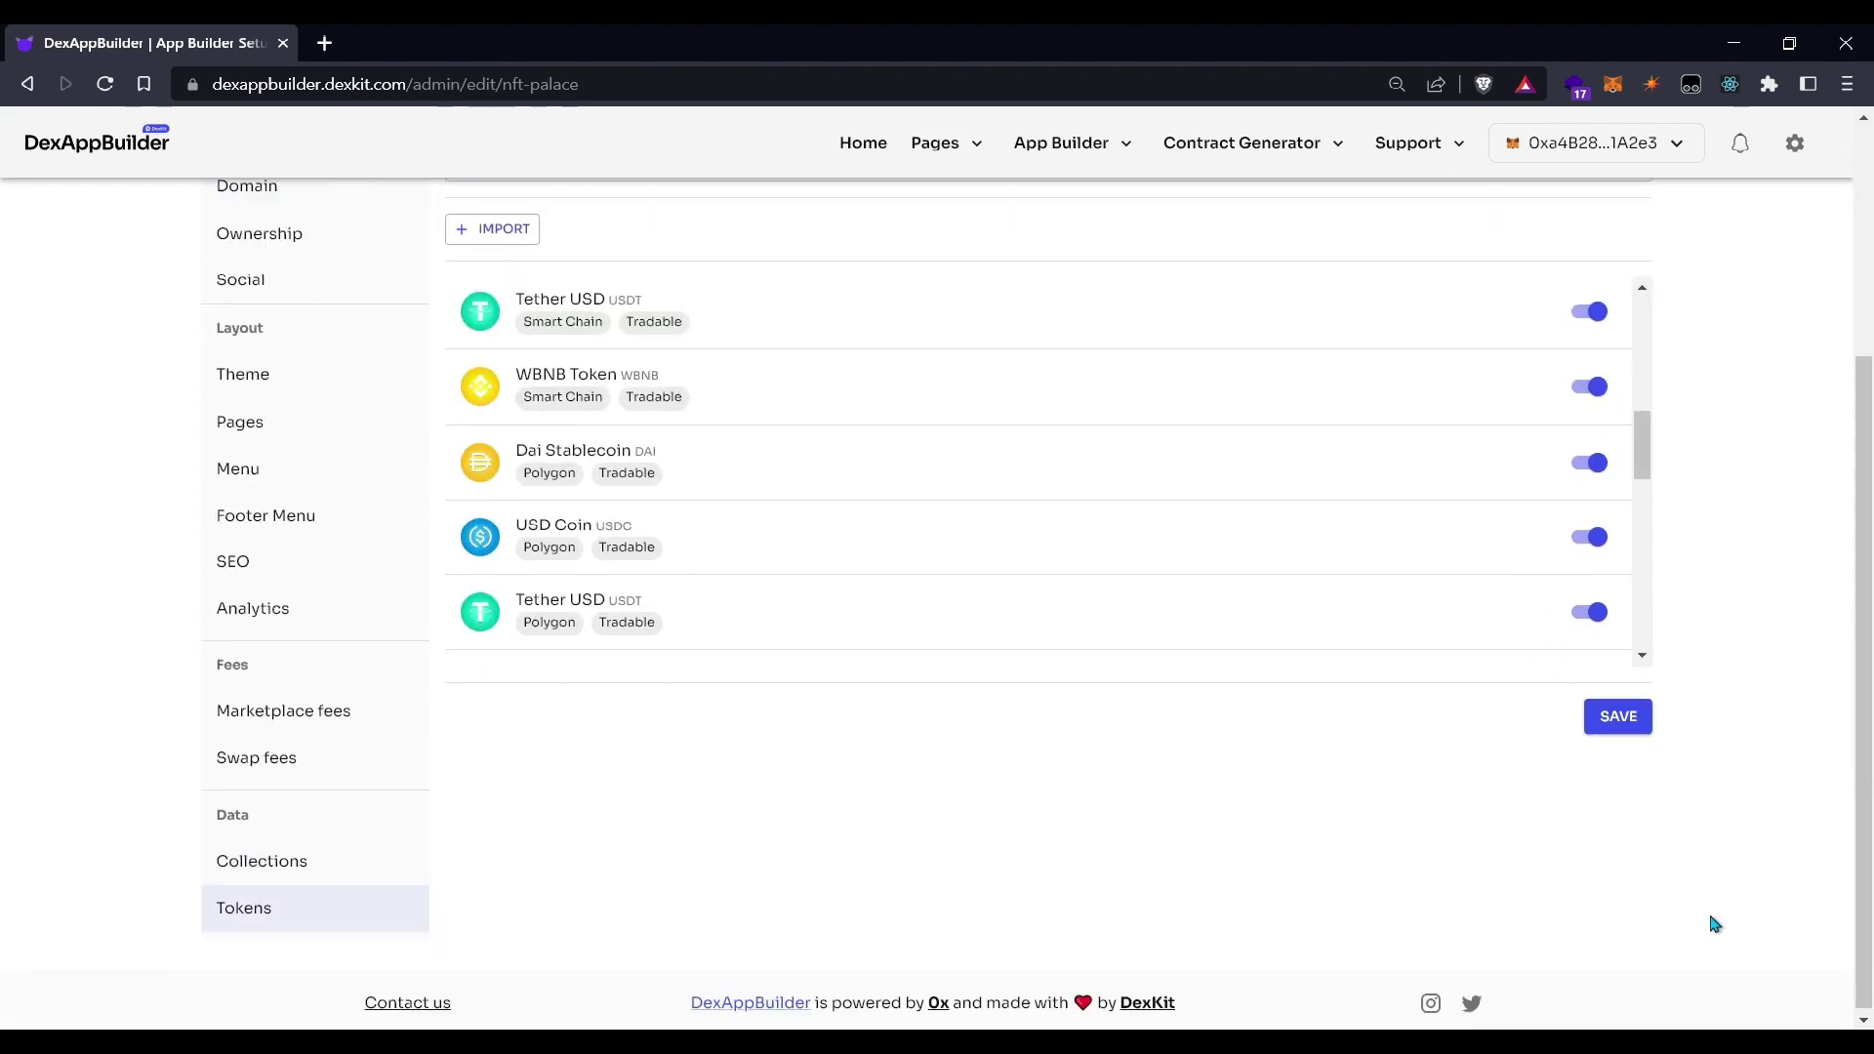
- Save the app's token settings and confirm sending them
left_click(1615, 714)
left_click(1042, 644)
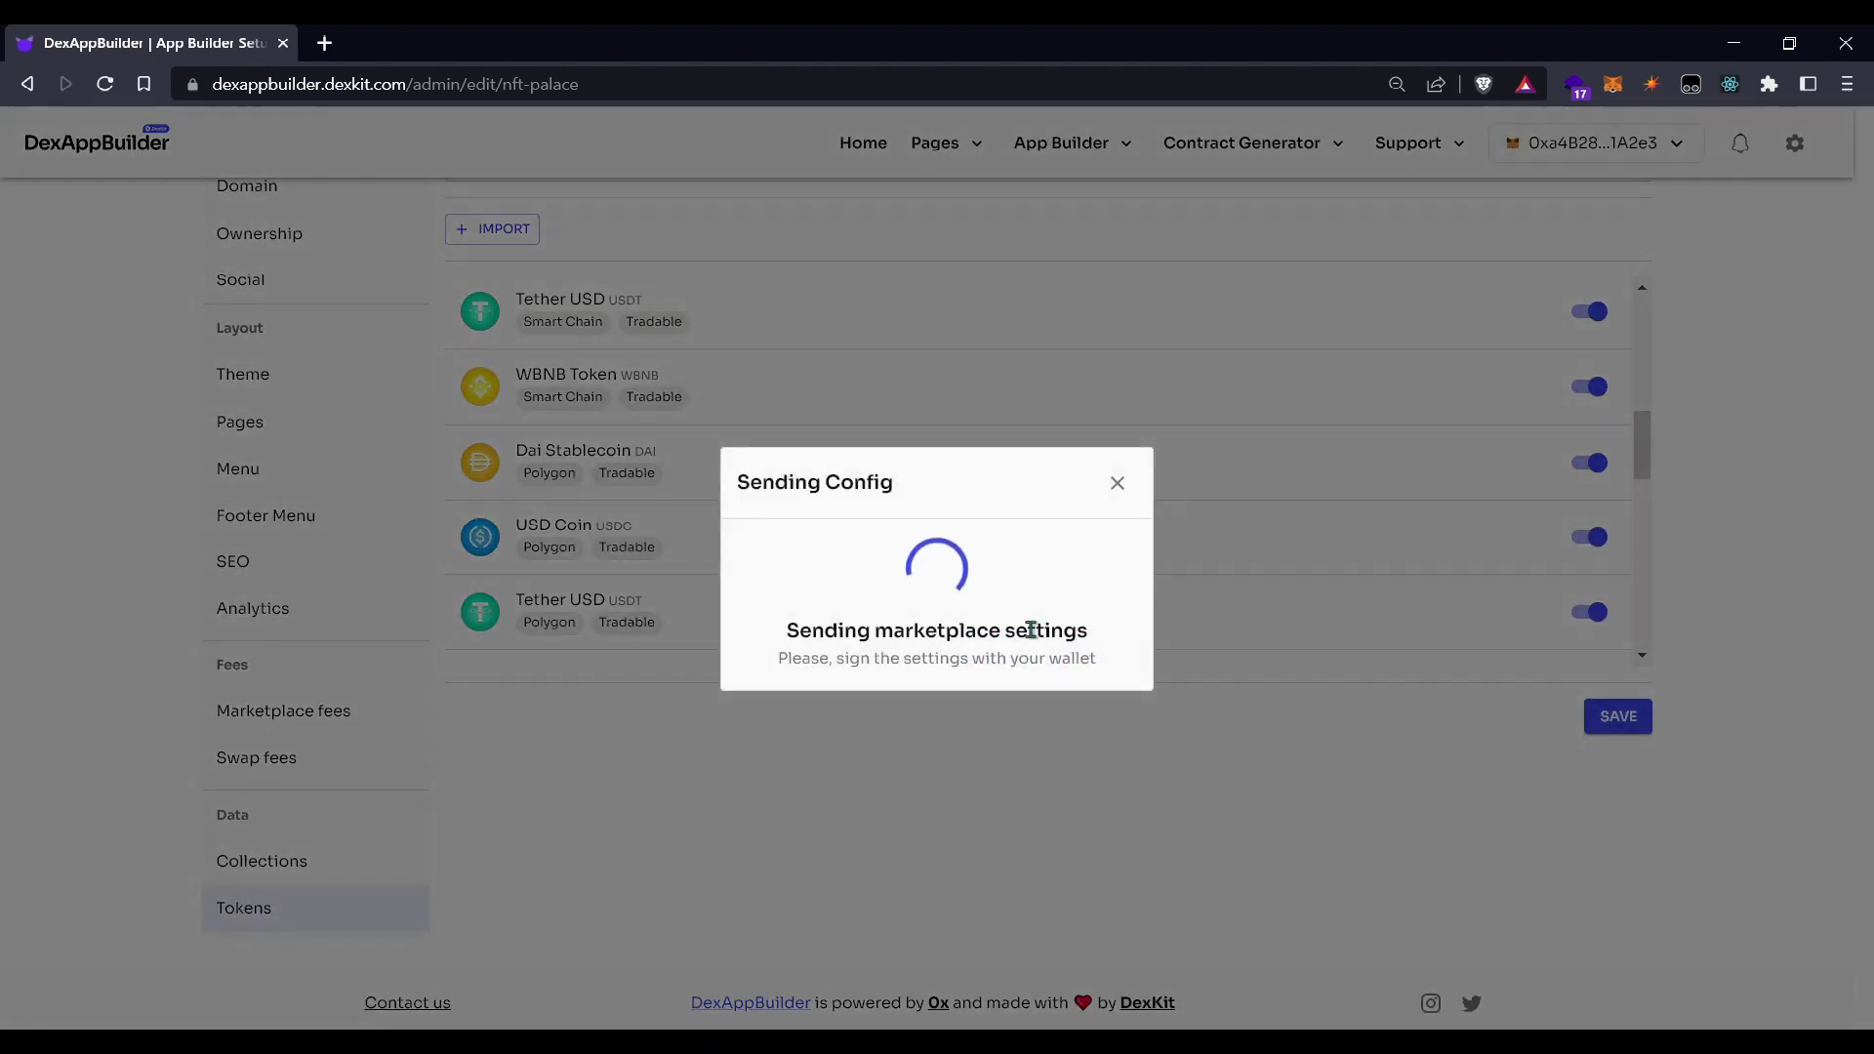
left_click(1116, 498)
- Review the Home page's sections in the Pages settings and open the app's preview URL
scroll(586, 766, "up", 3)
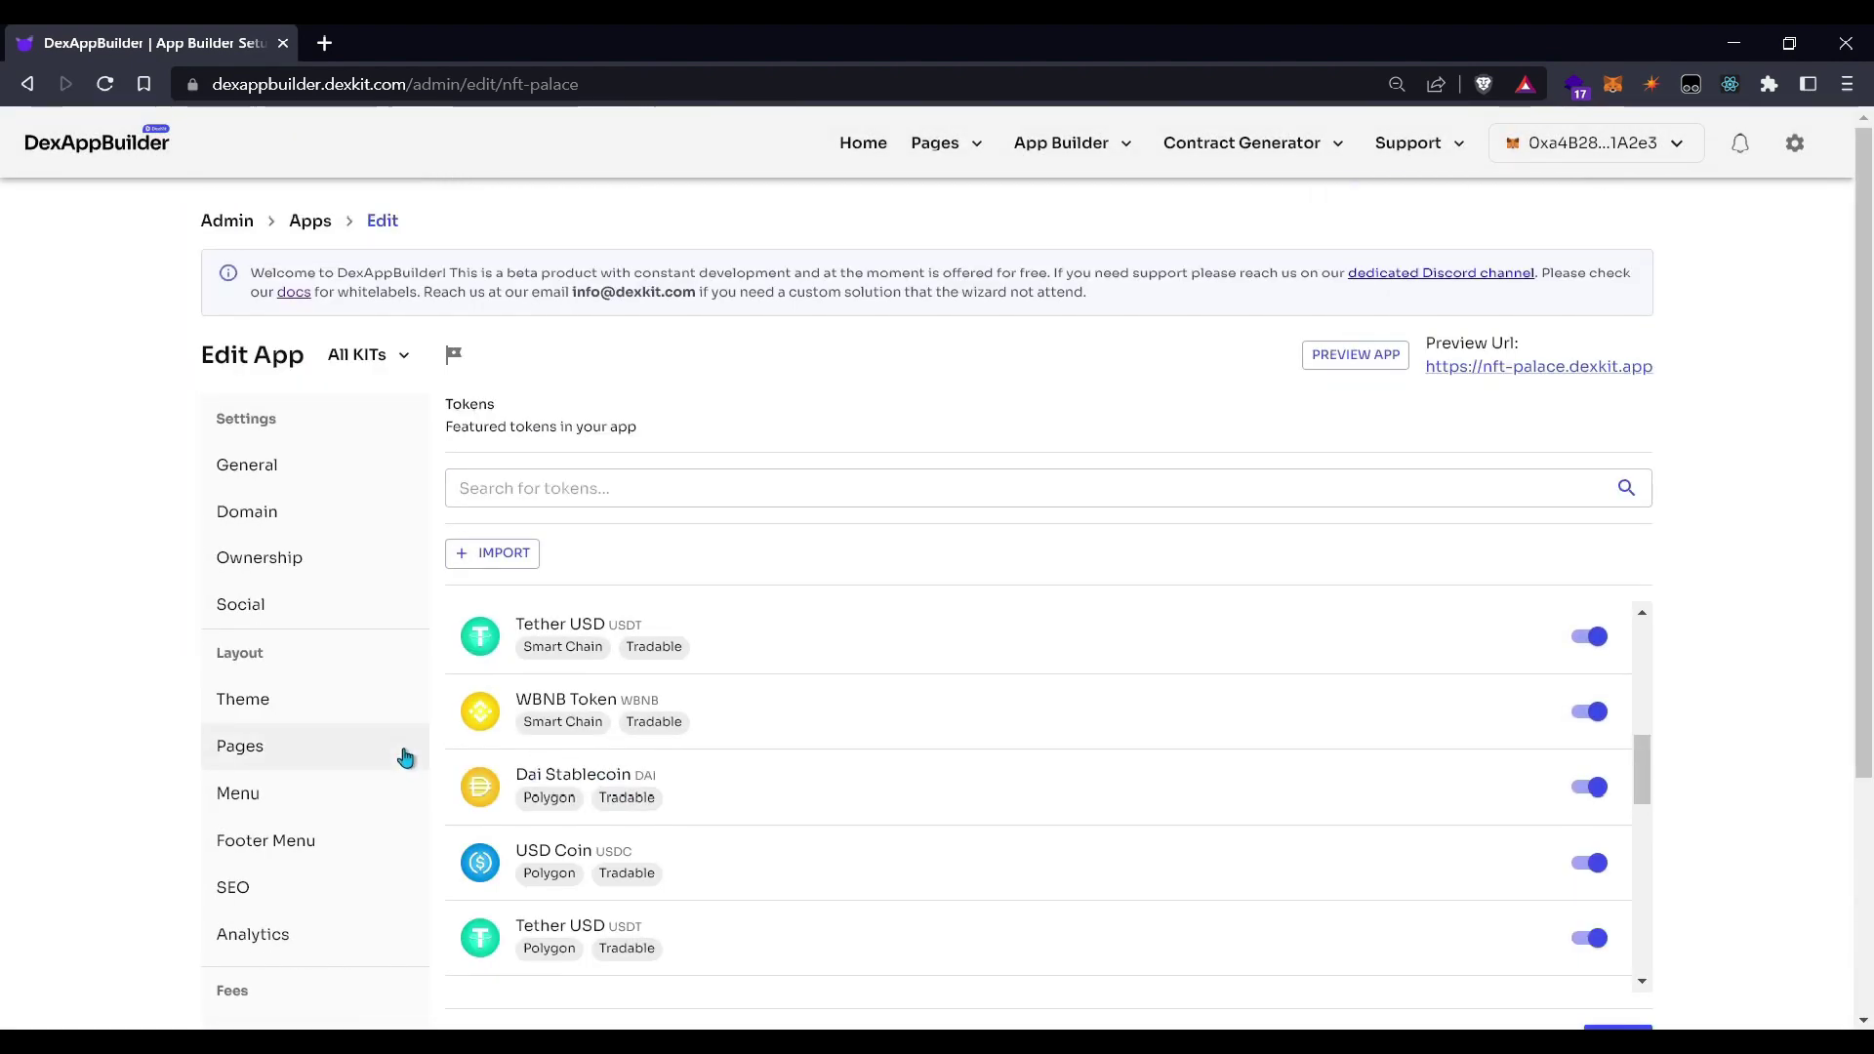
left_click(256, 759)
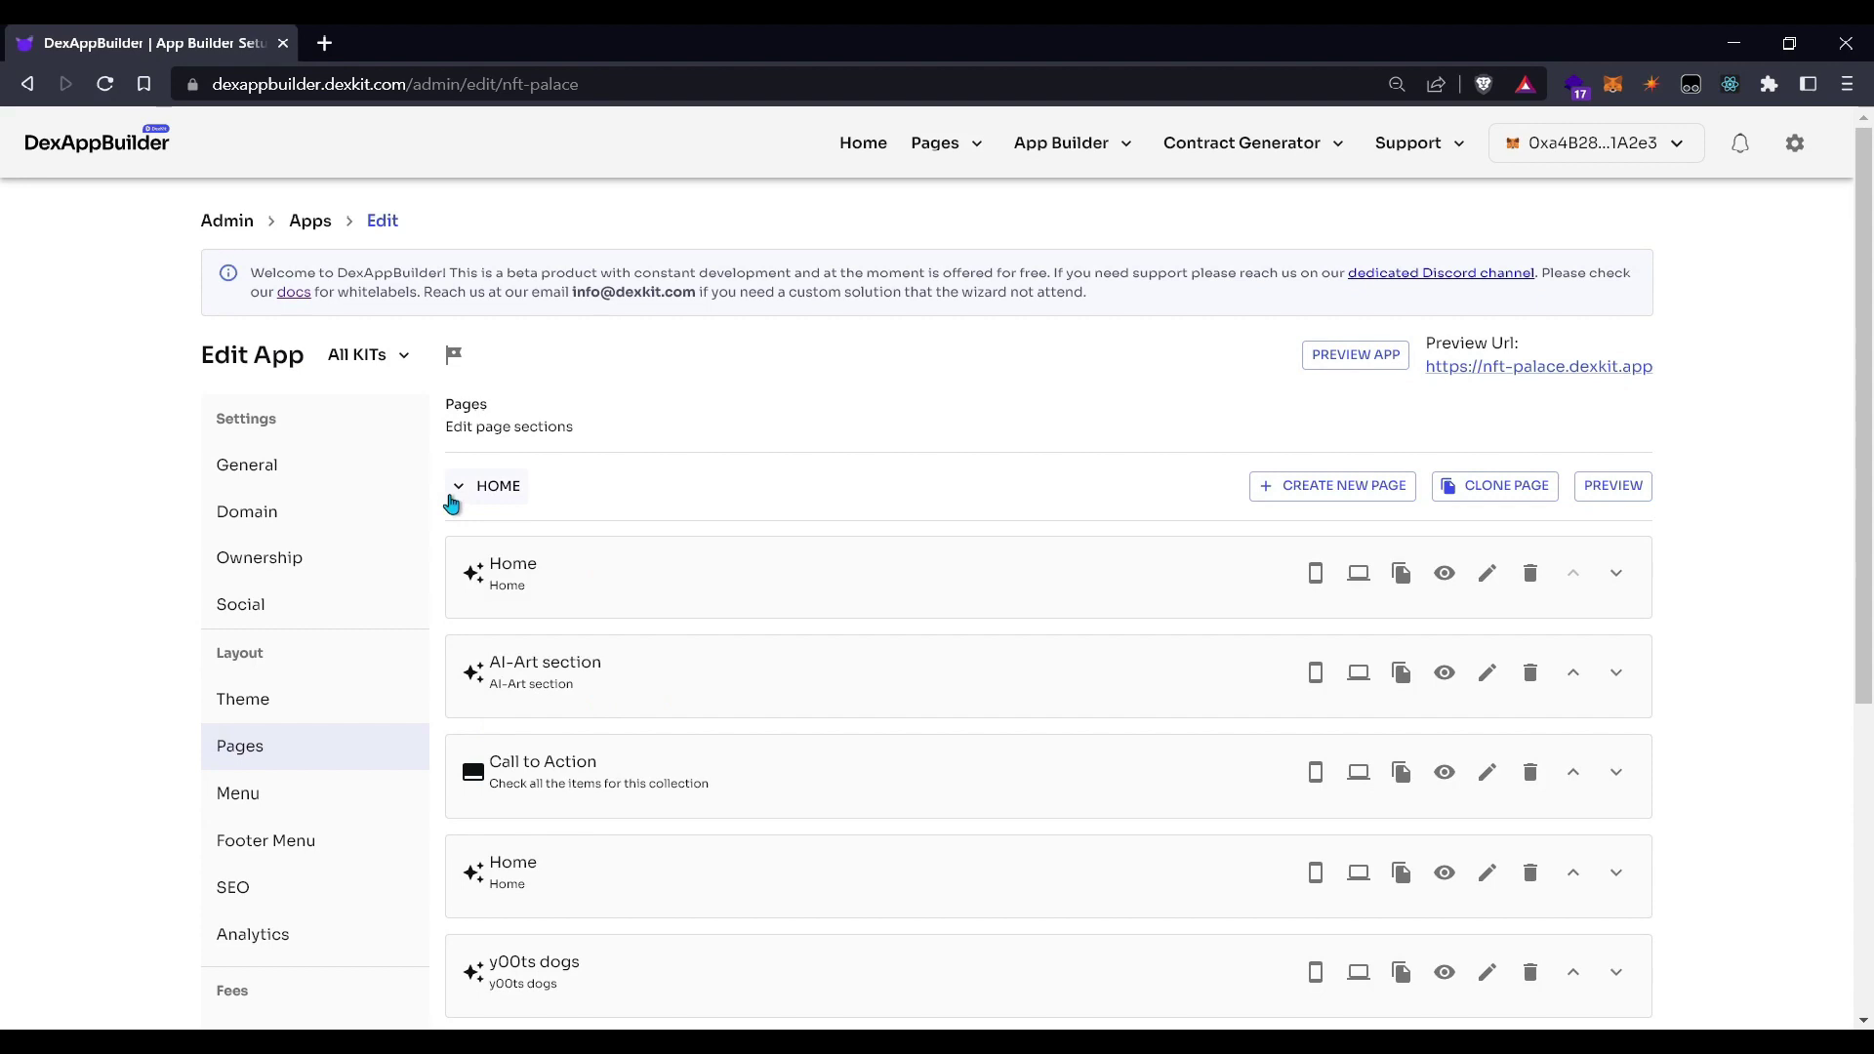
scroll(987, 515, "down", 2)
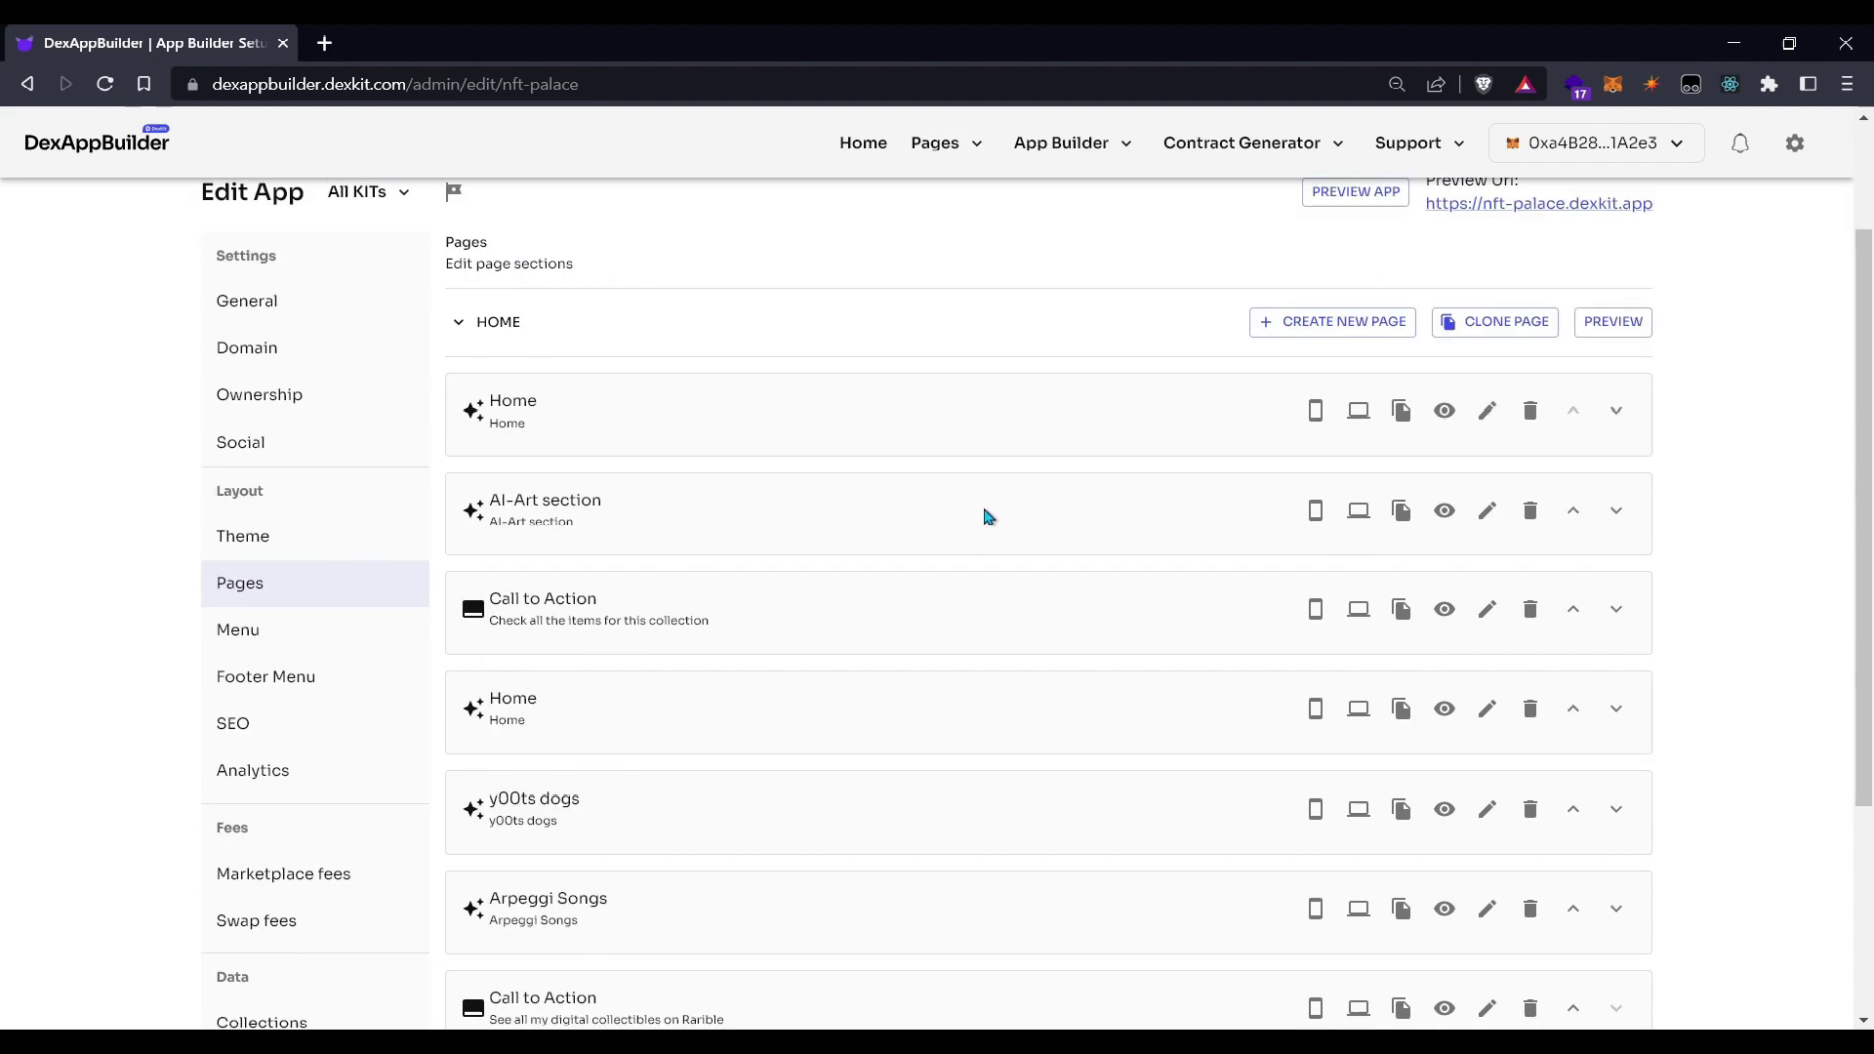
scroll(1269, 513, "down", 2)
scroll(1259, 521, "down", 2)
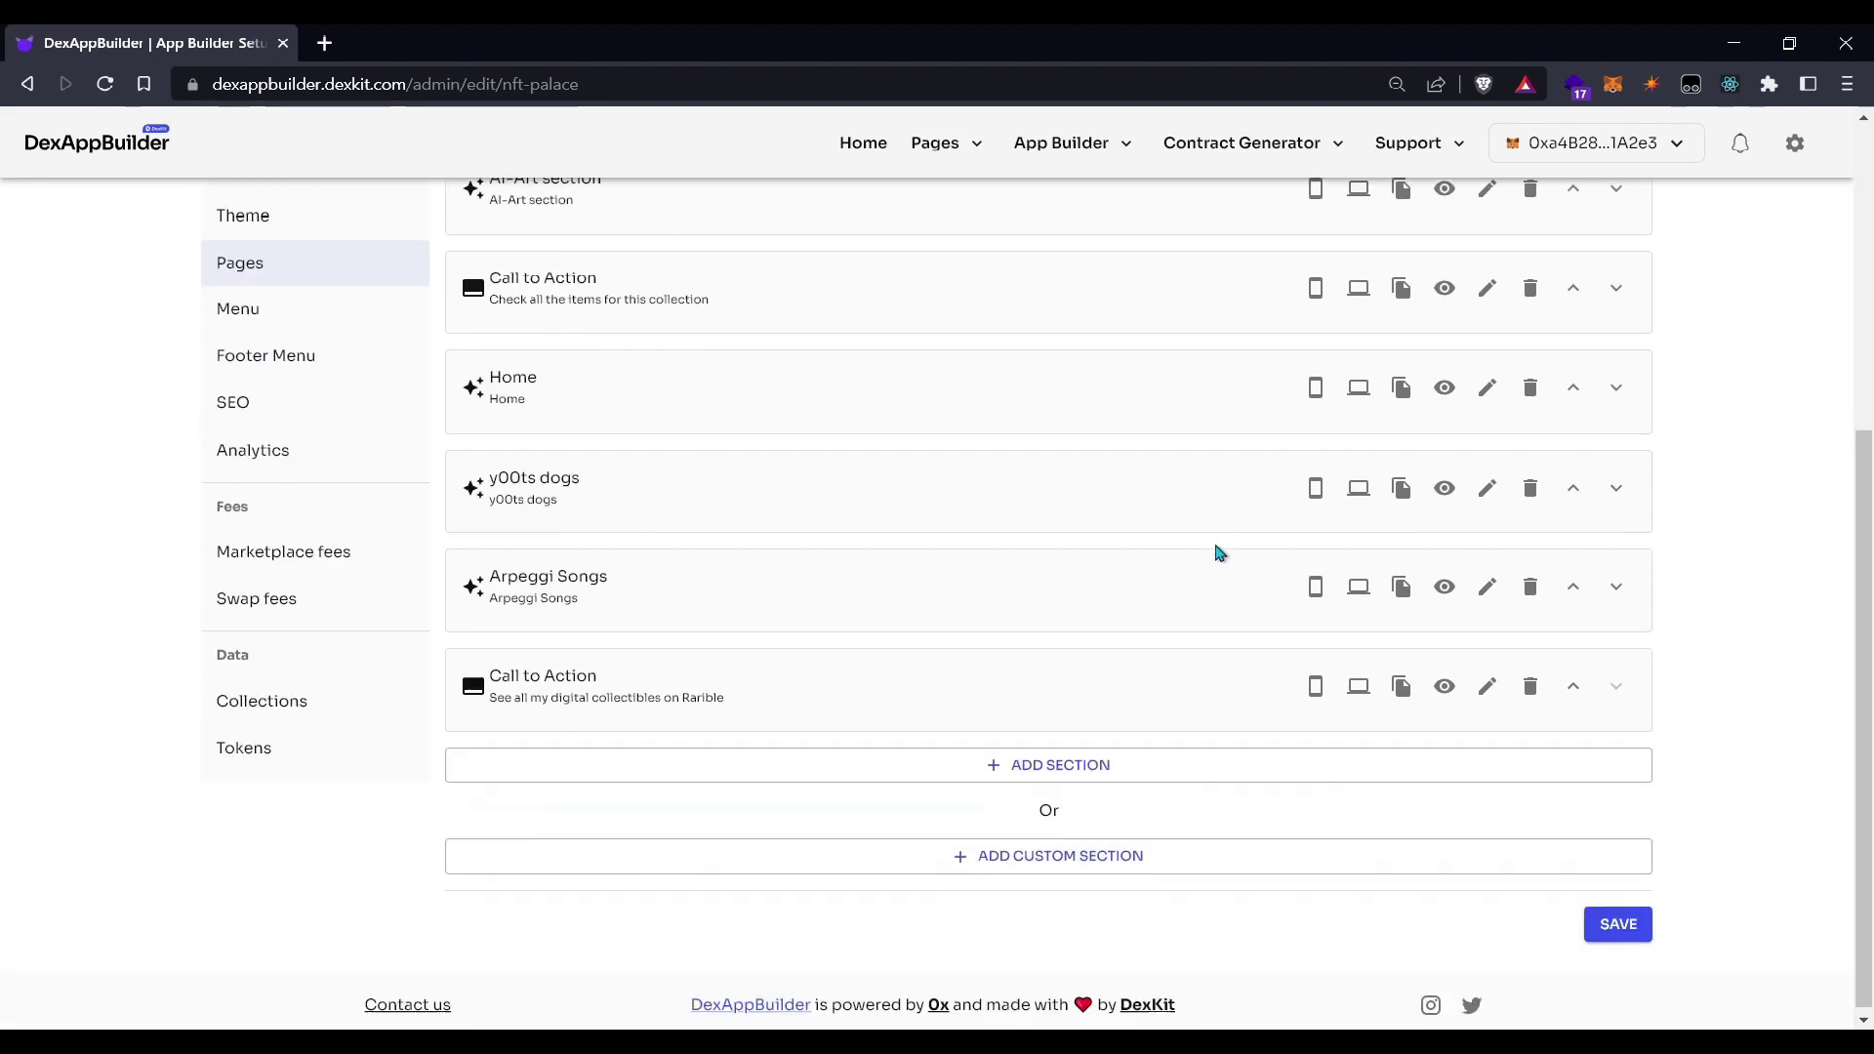
scroll(1221, 544, "up", 6)
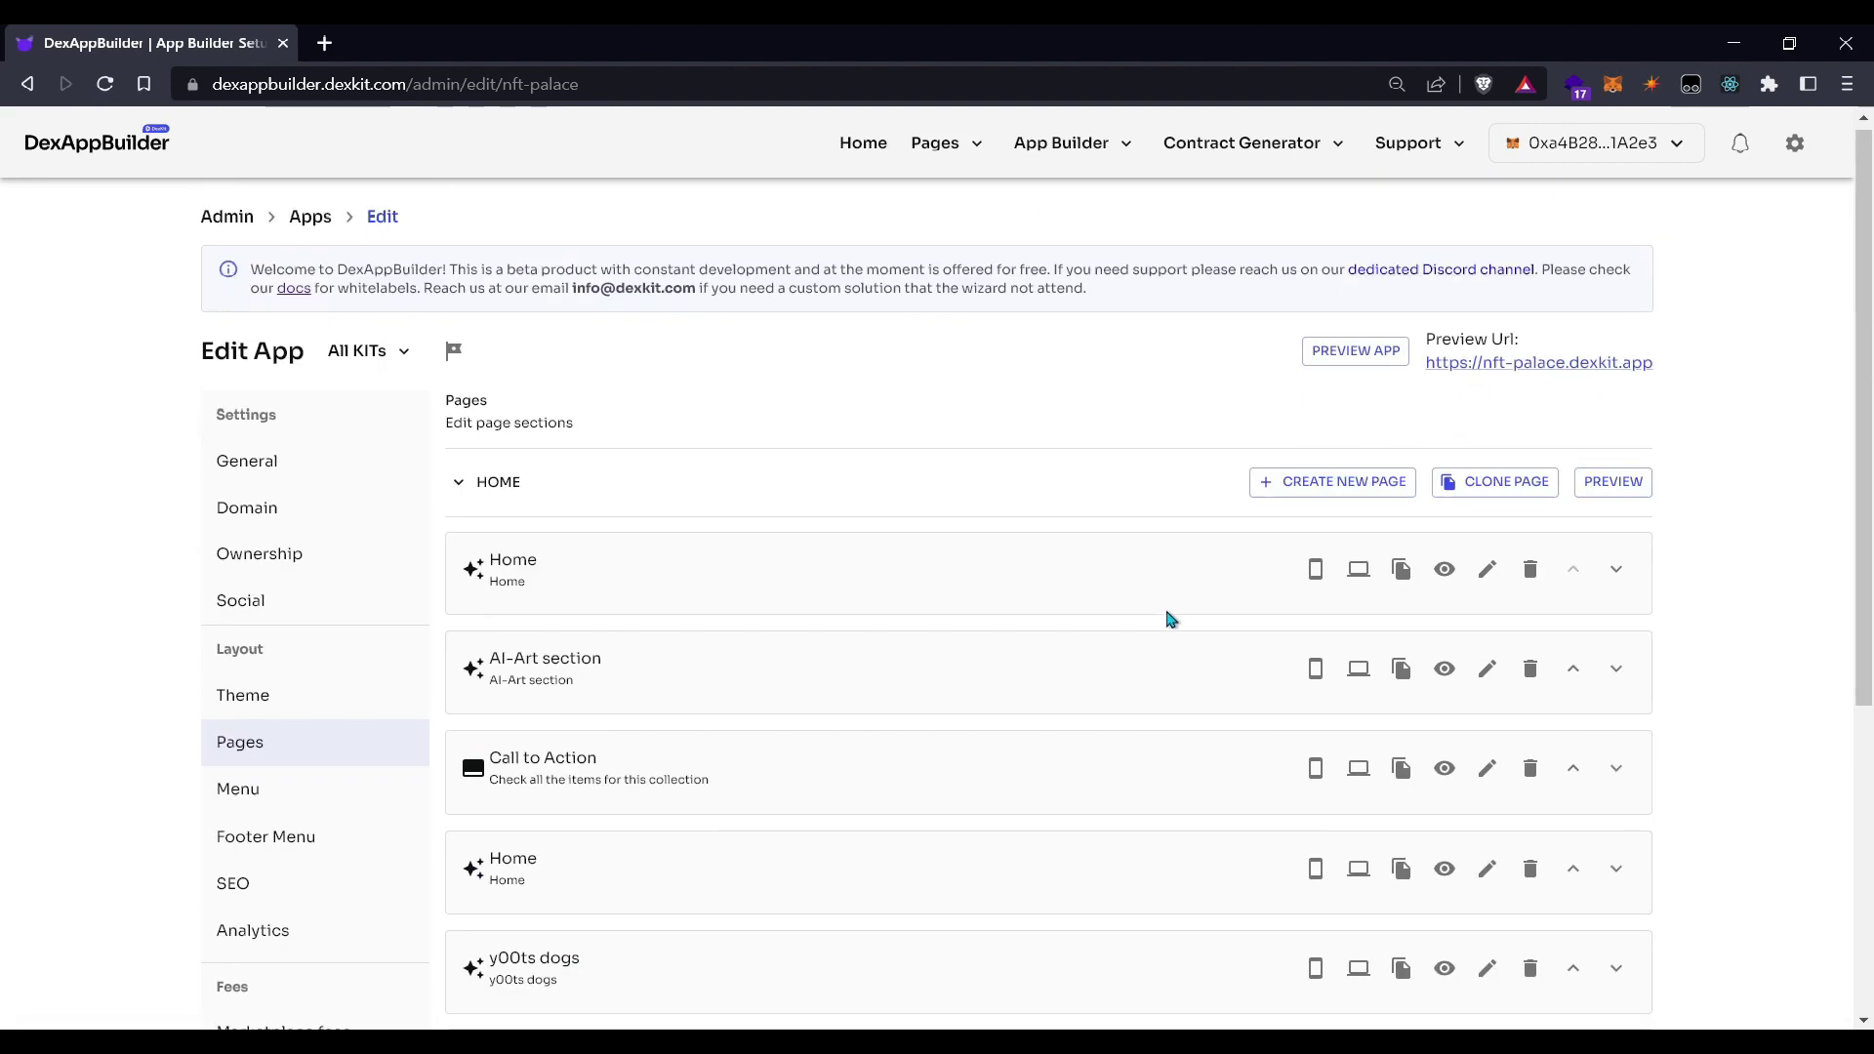
left_click(1554, 372)
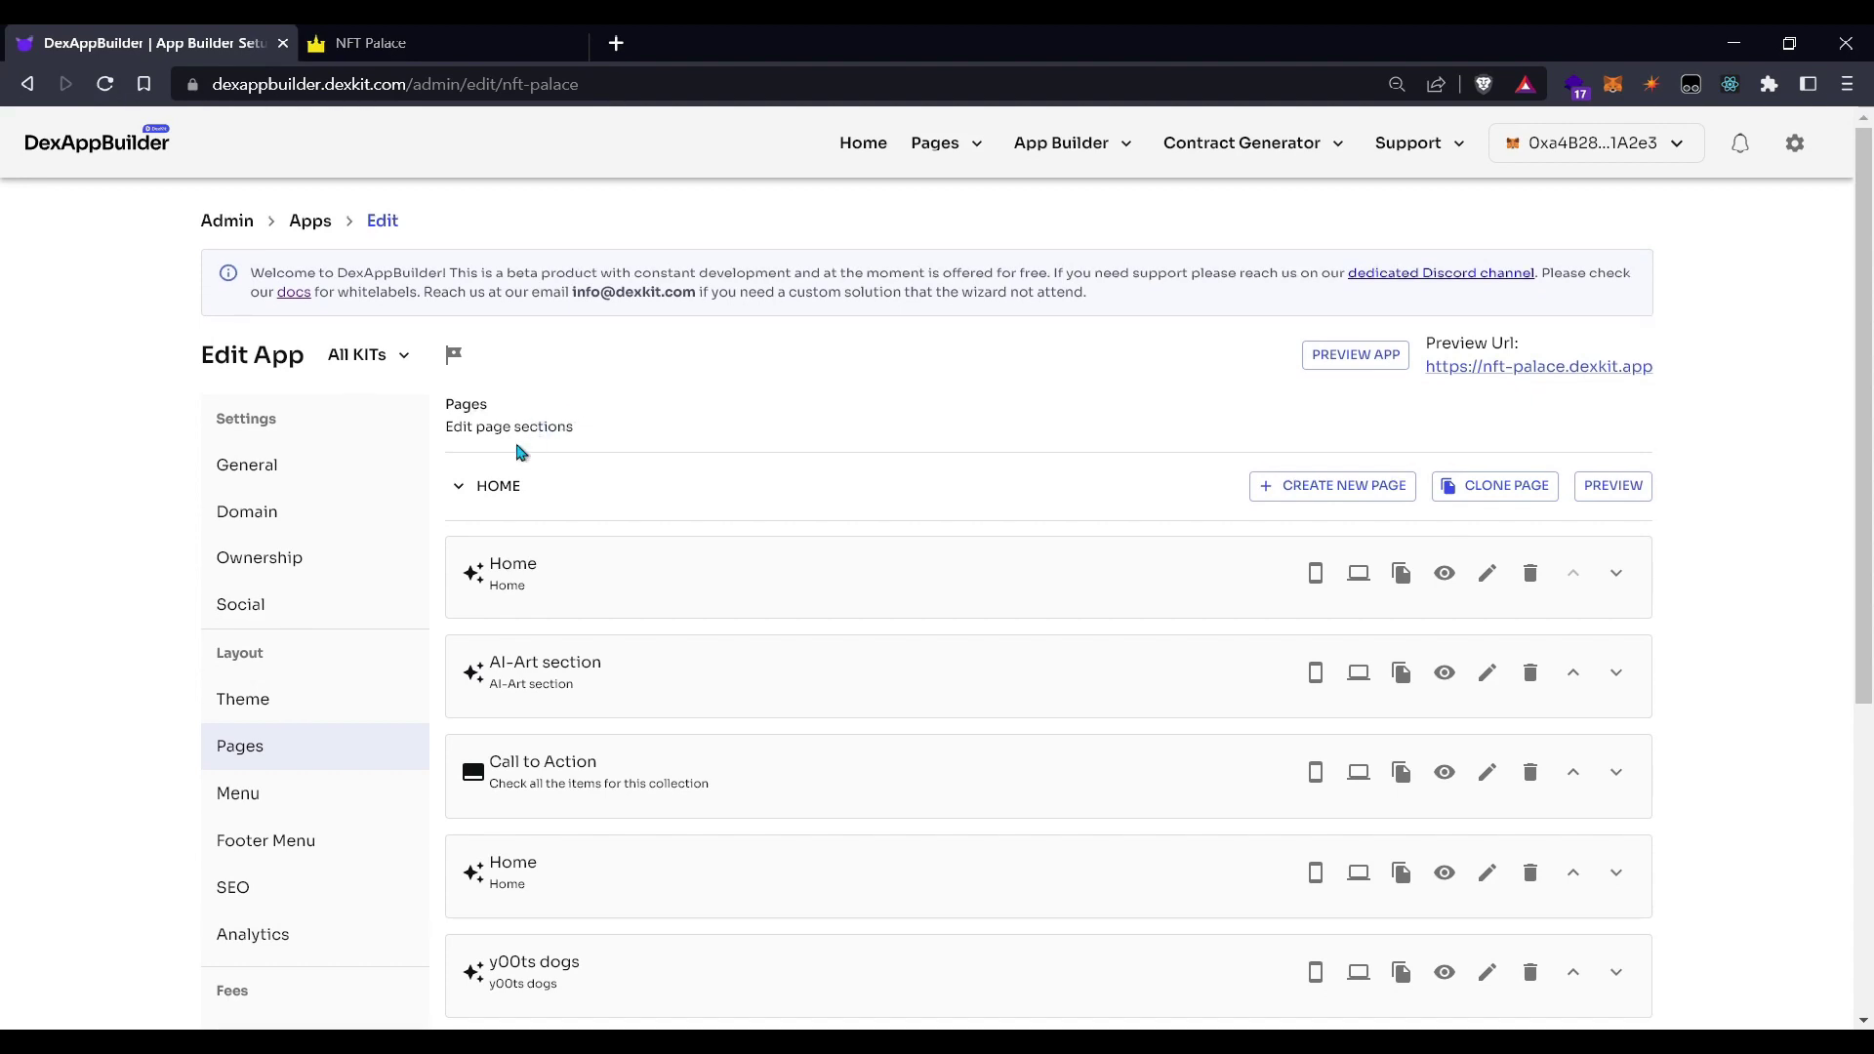
- Create a new page titled "Private" for the app
left_click(1321, 488)
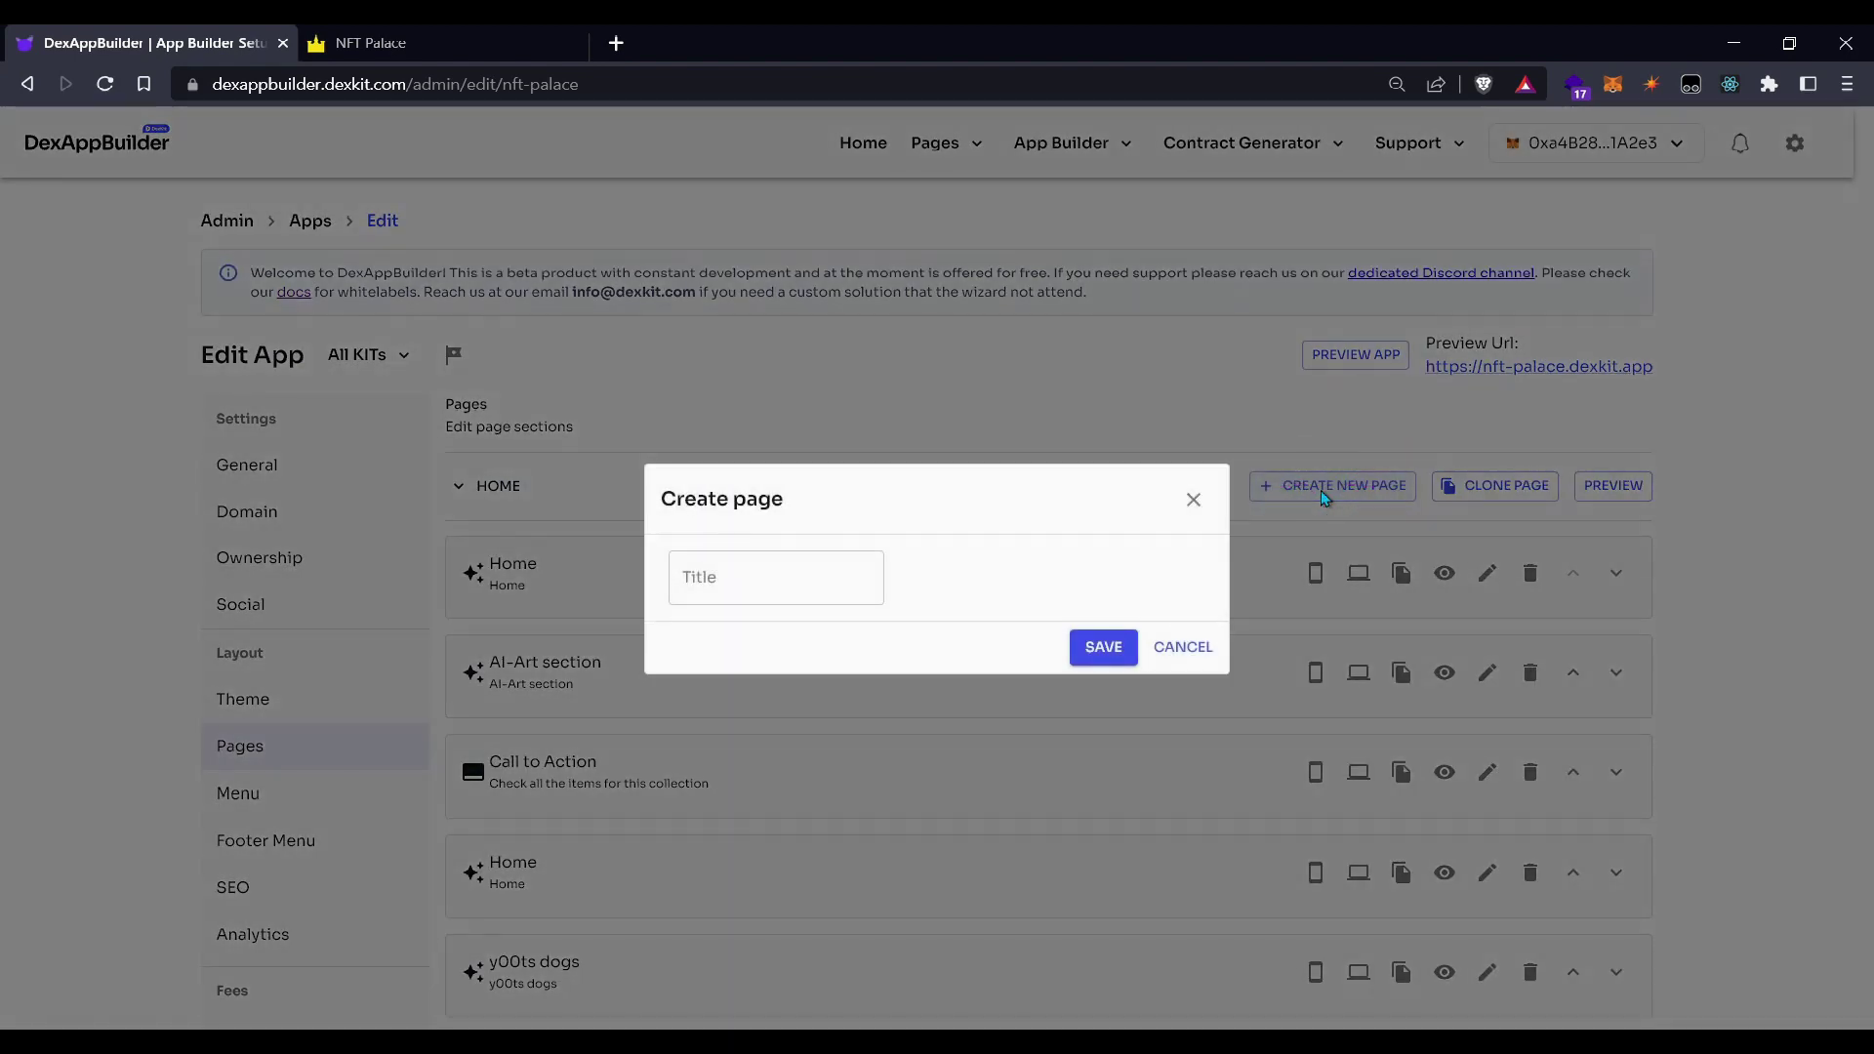
left_click(727, 573)
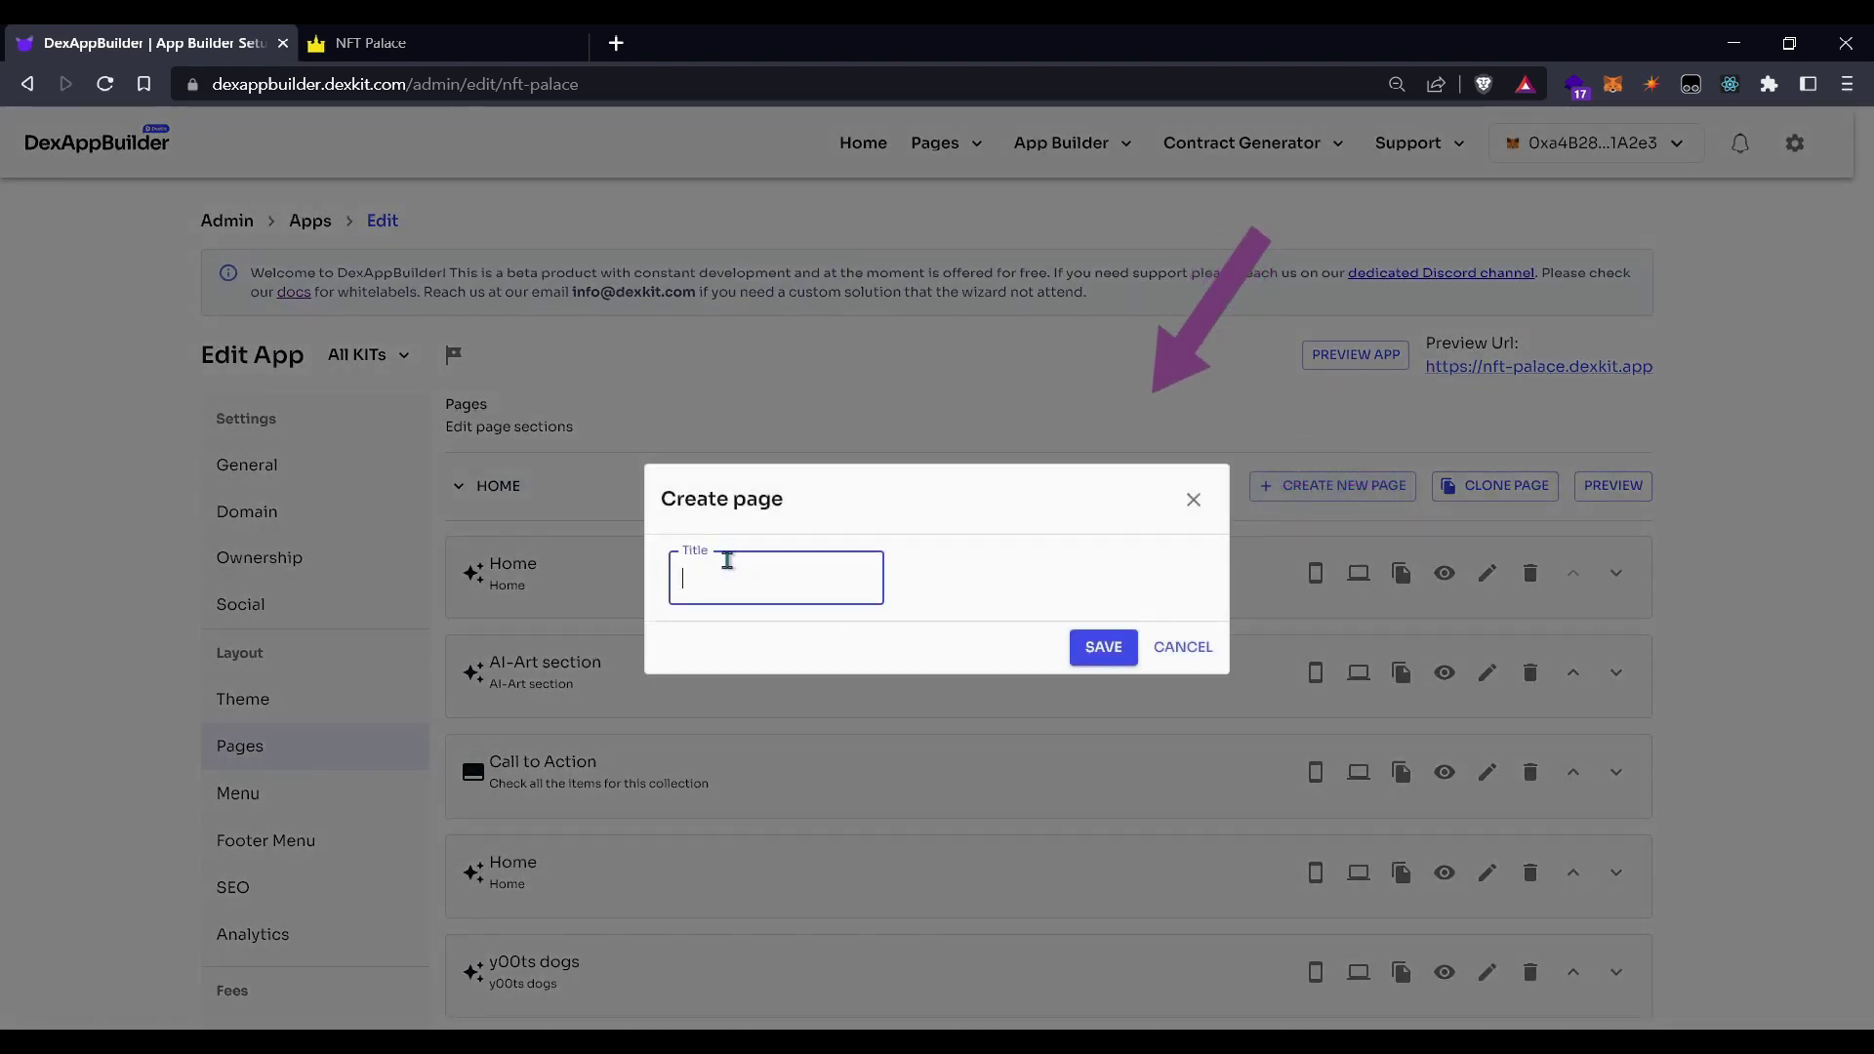
type("Private")
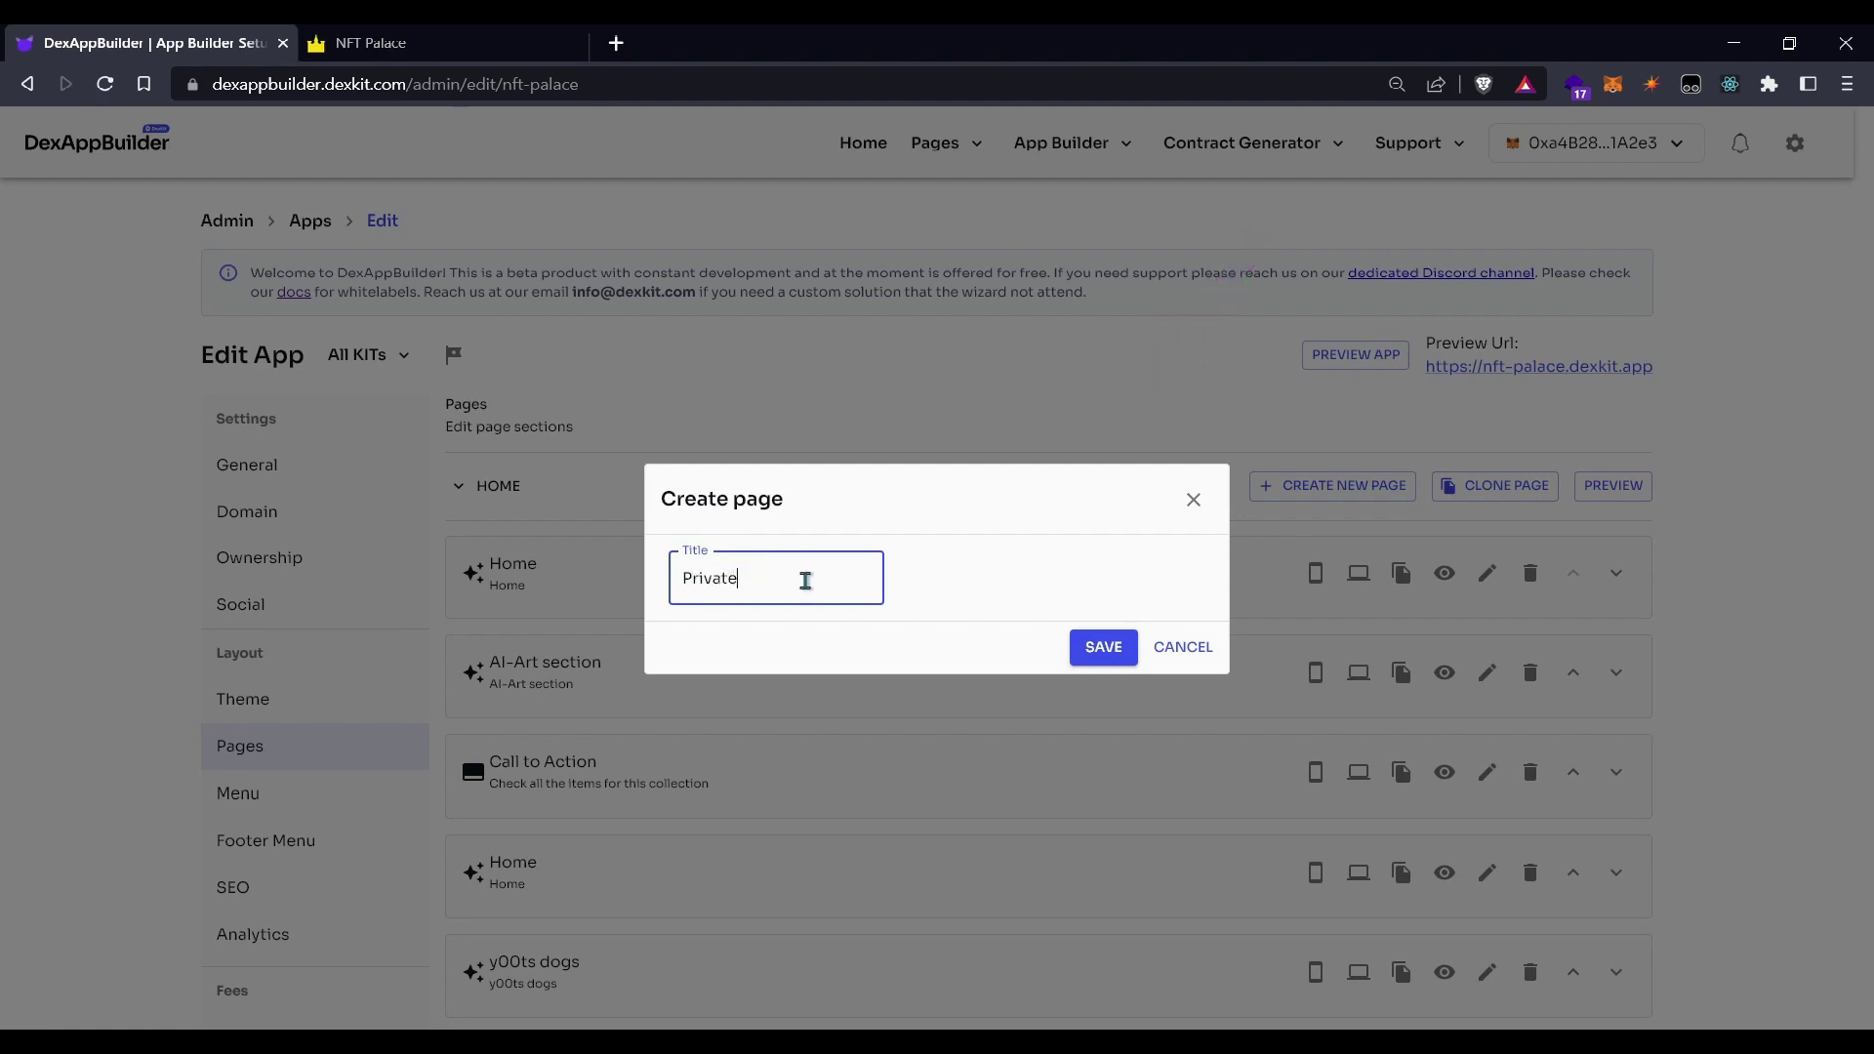
left_click(1108, 649)
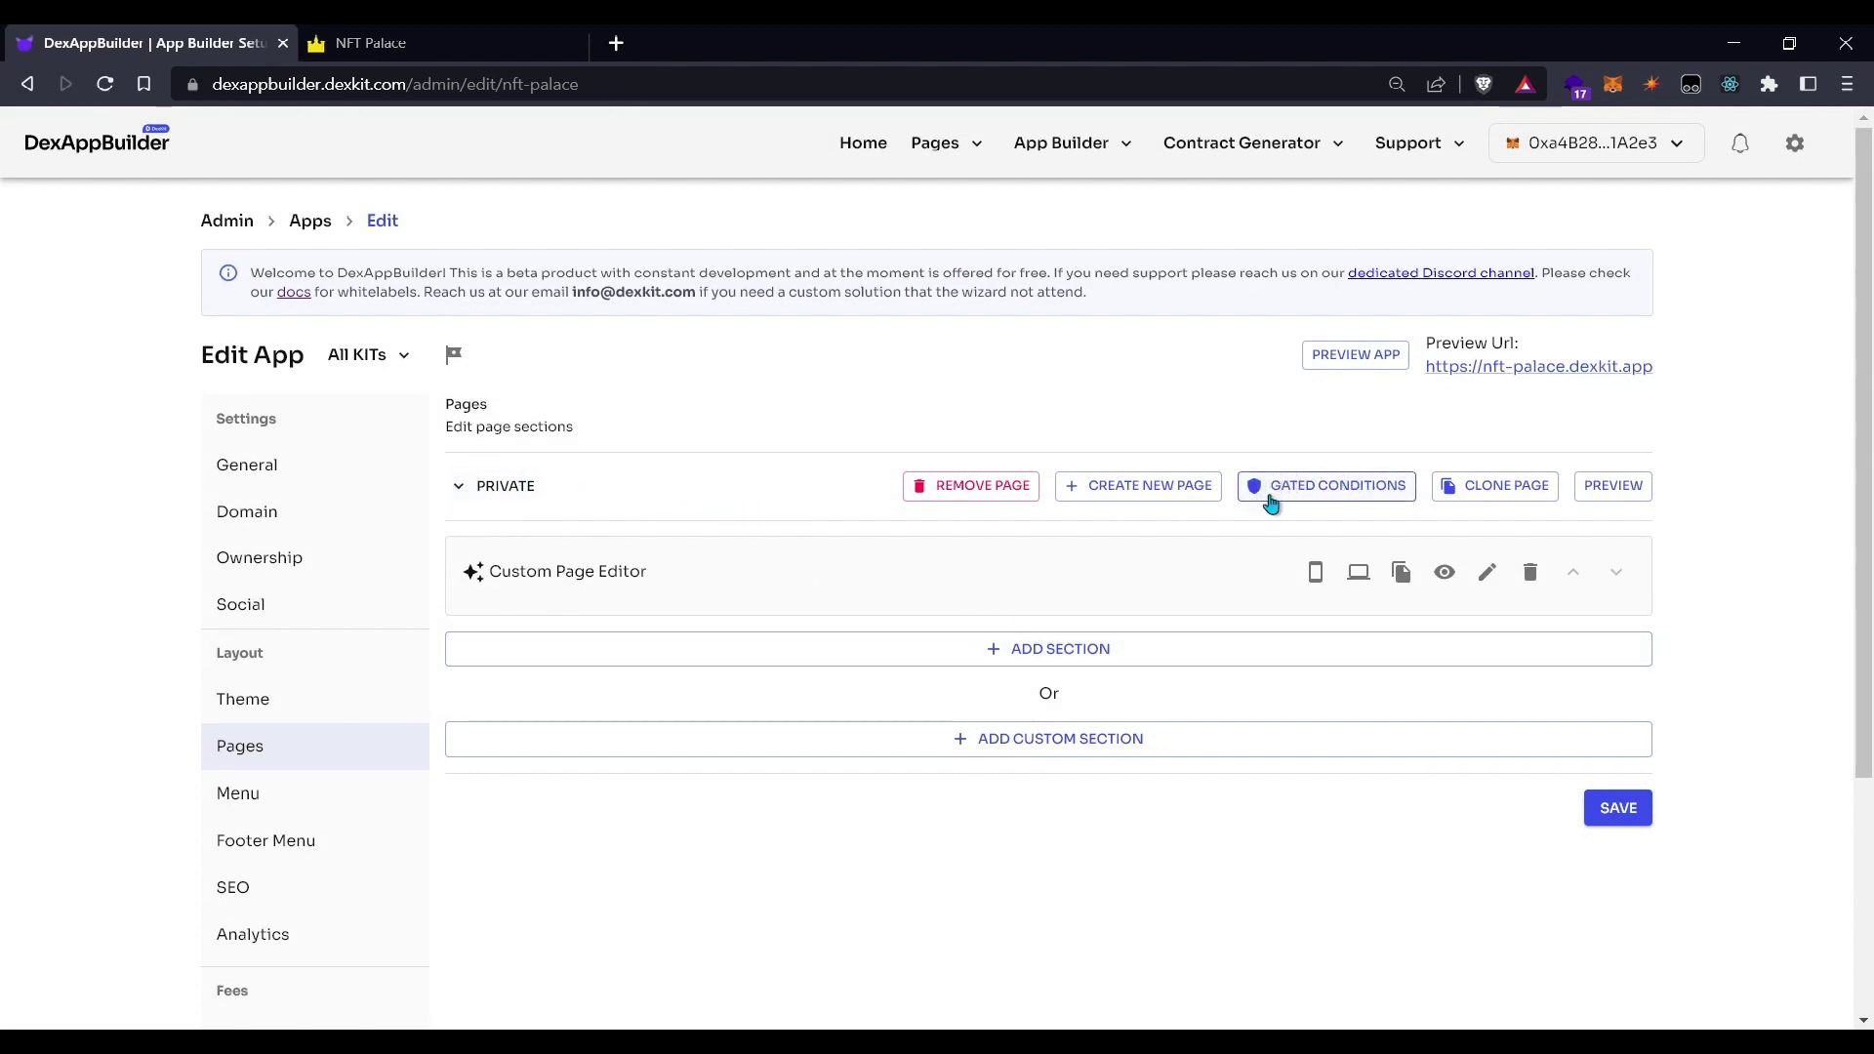
- Define the Private page's first gated condition as type Coin, with Polygon MATIC and a required amount of 500
left_click(1337, 488)
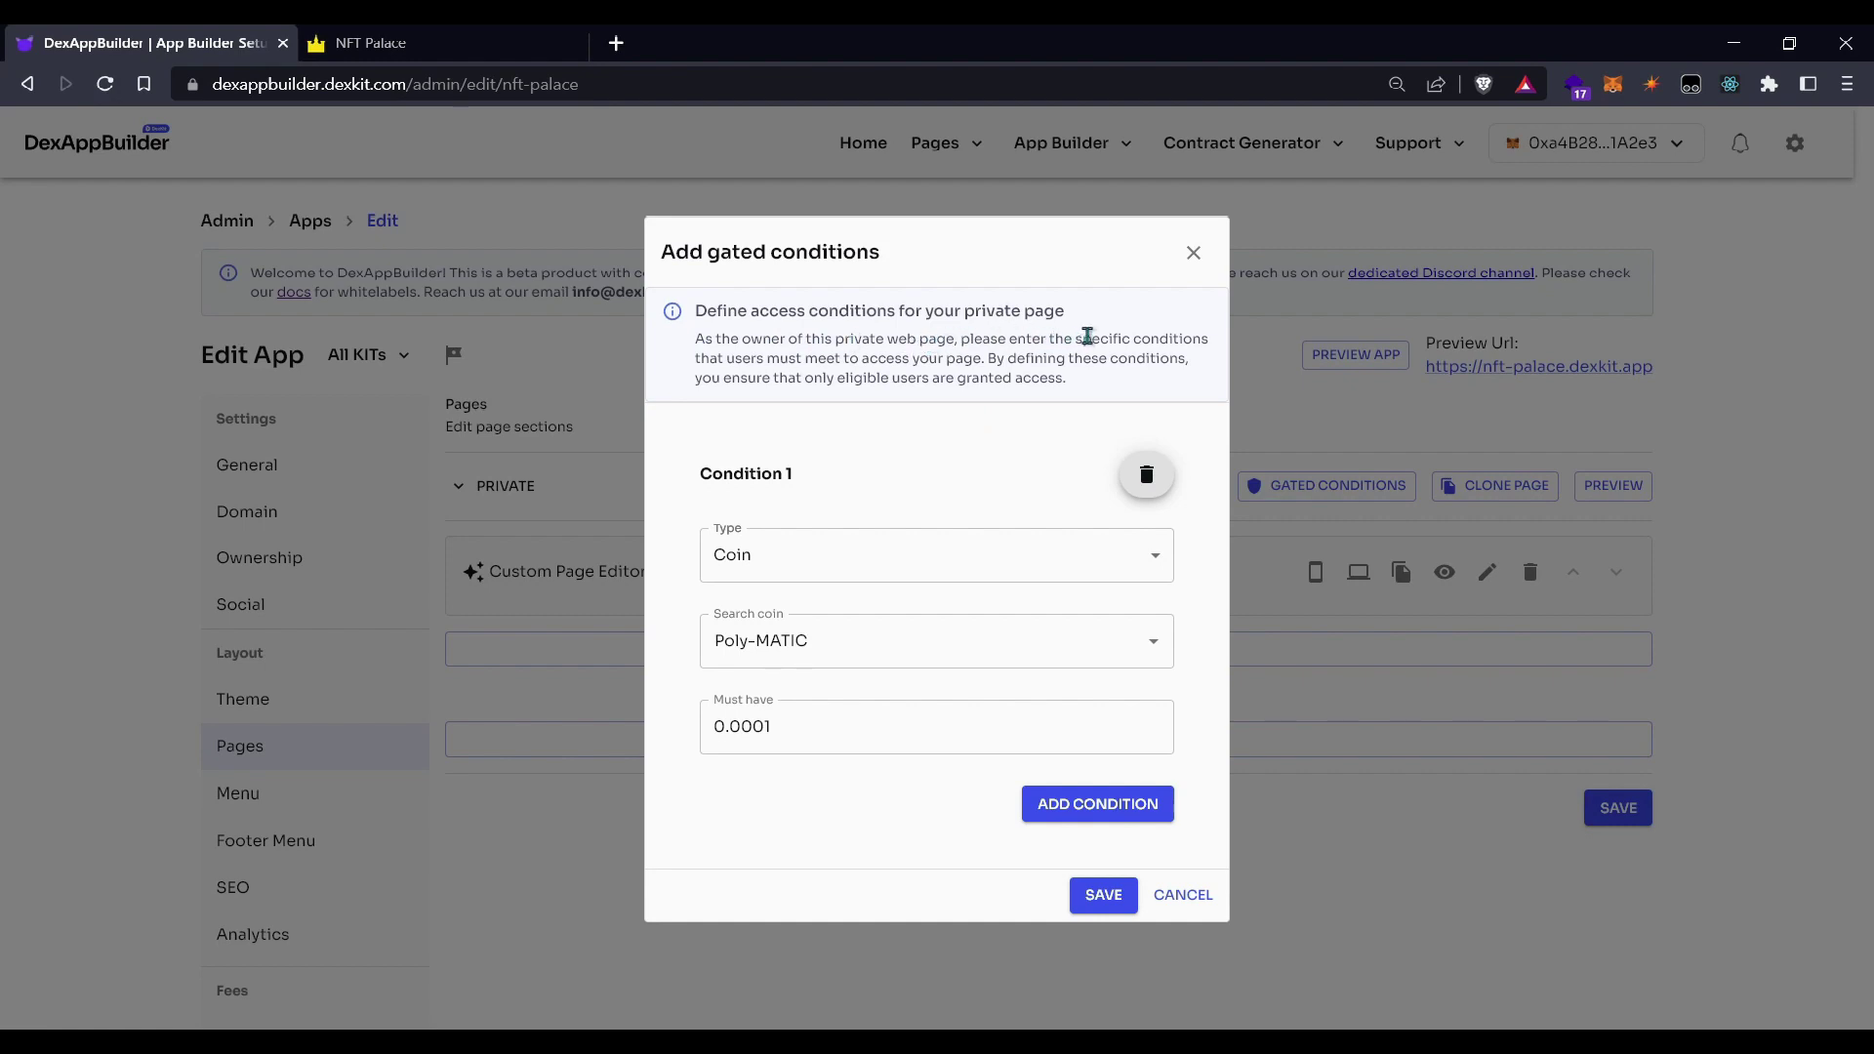
left_click(1164, 563)
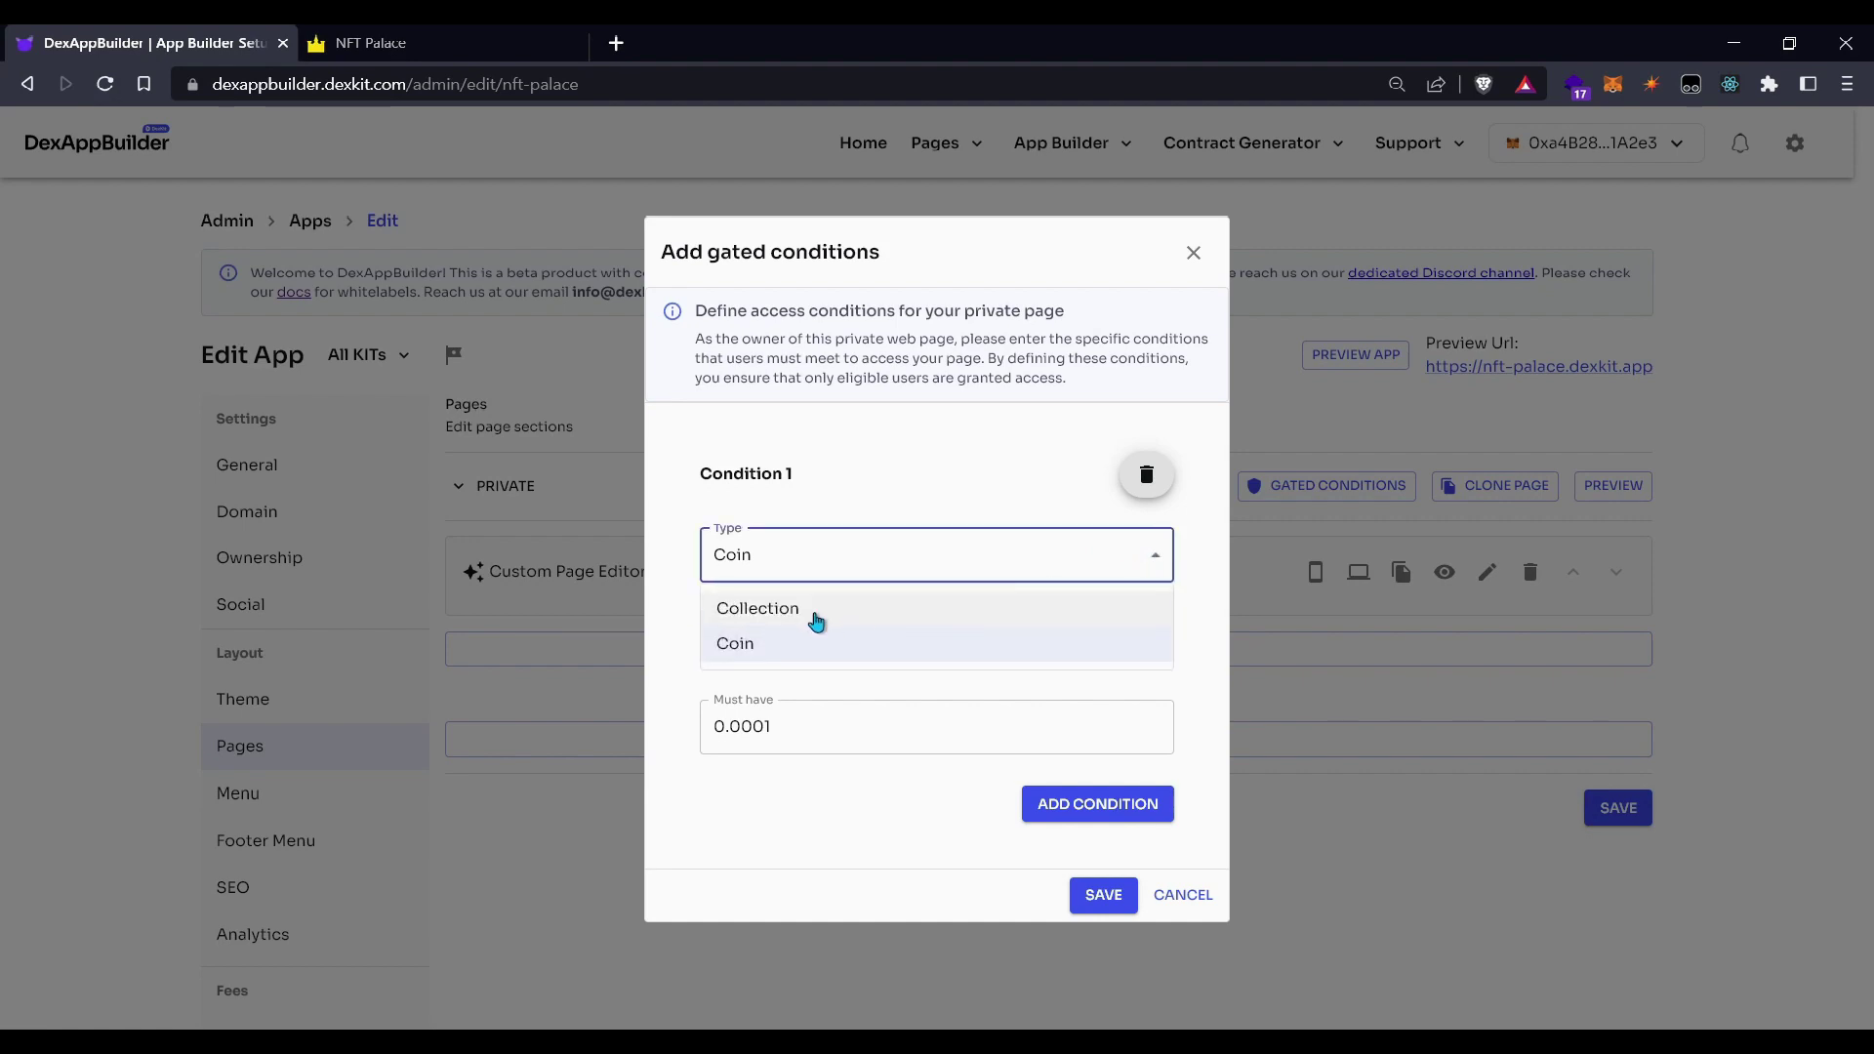
left_click(790, 648)
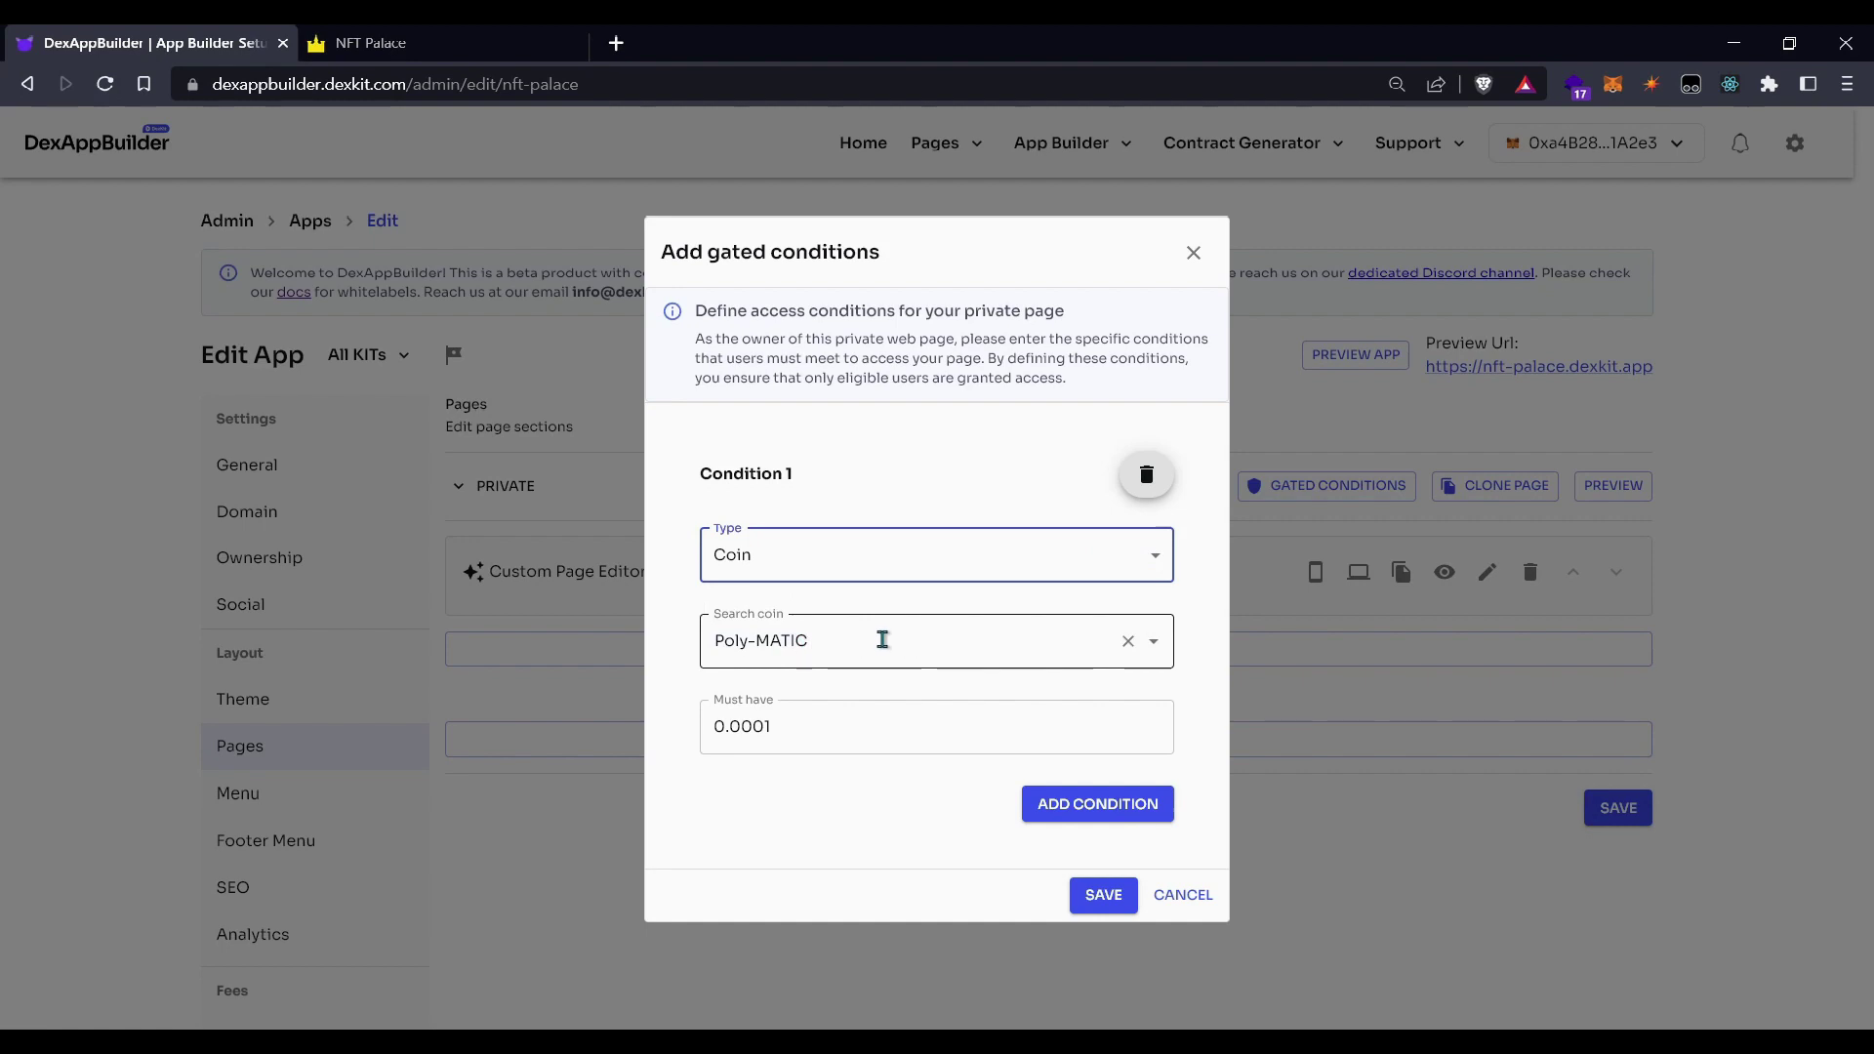
left_click(1156, 646)
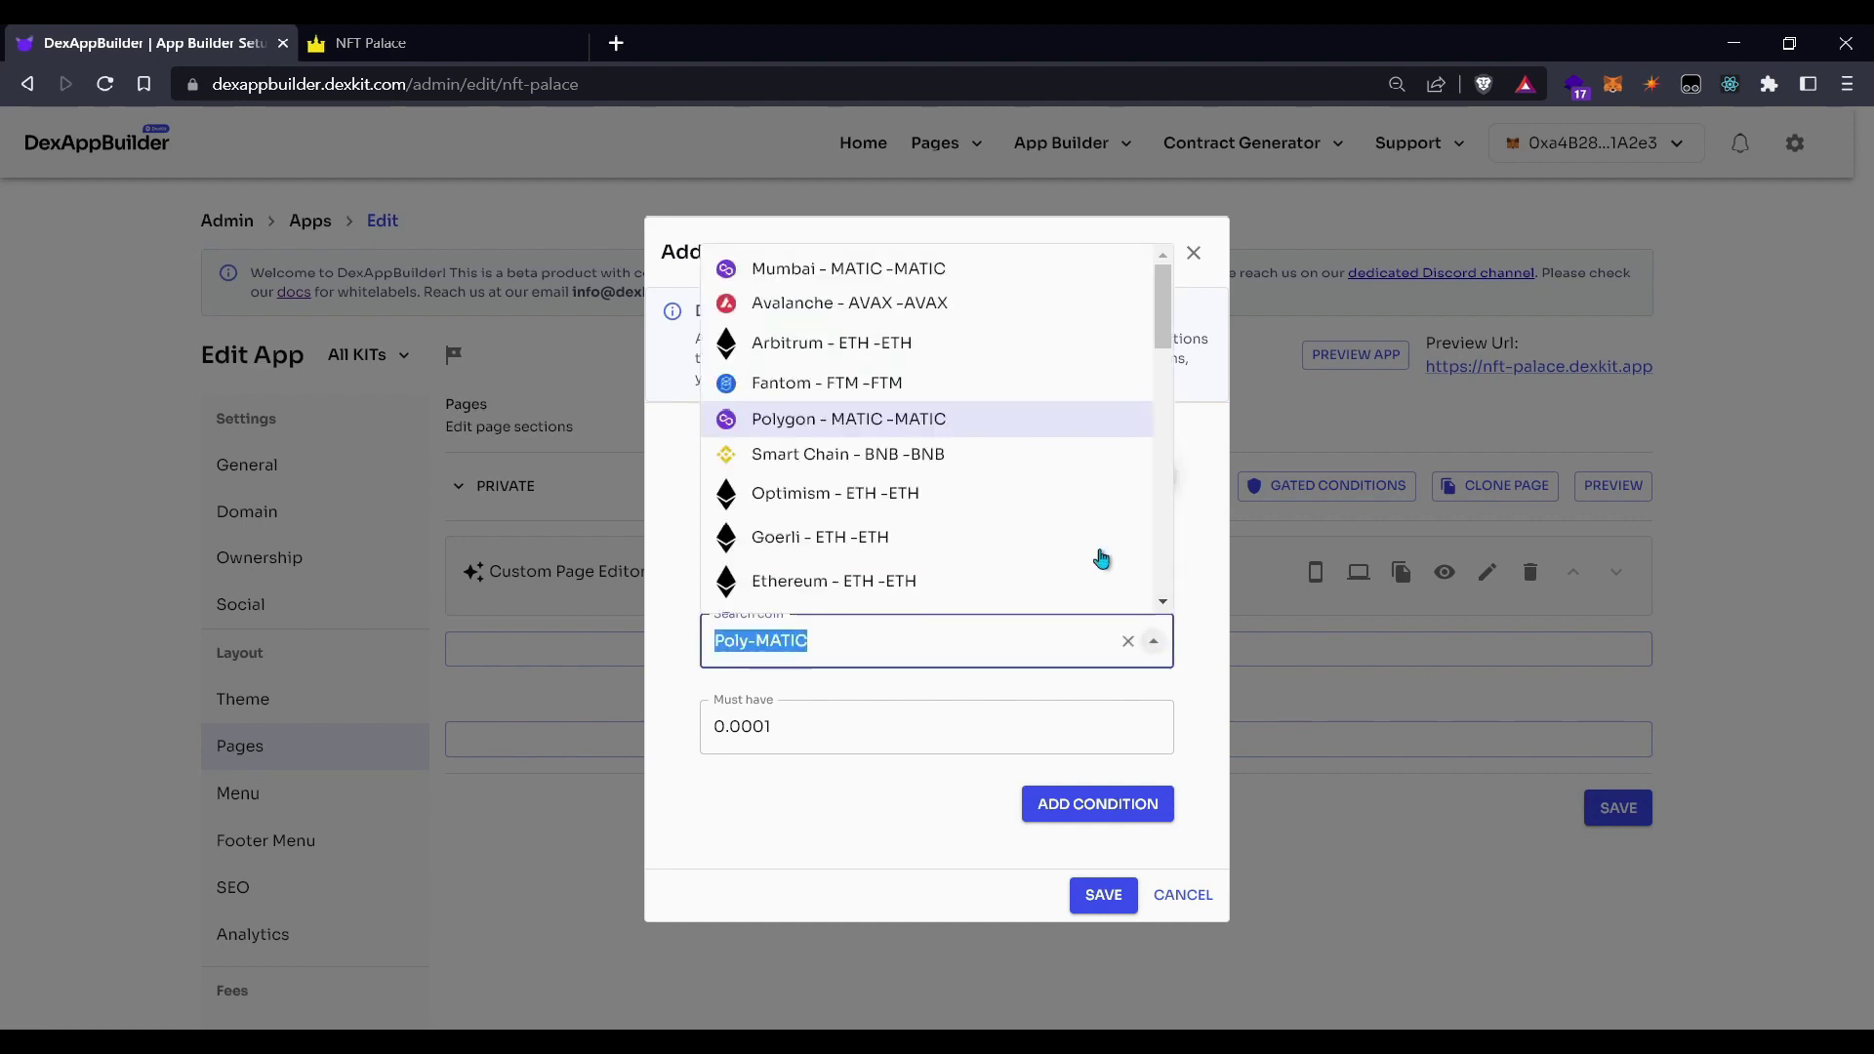
scroll(1004, 493, "down", 15)
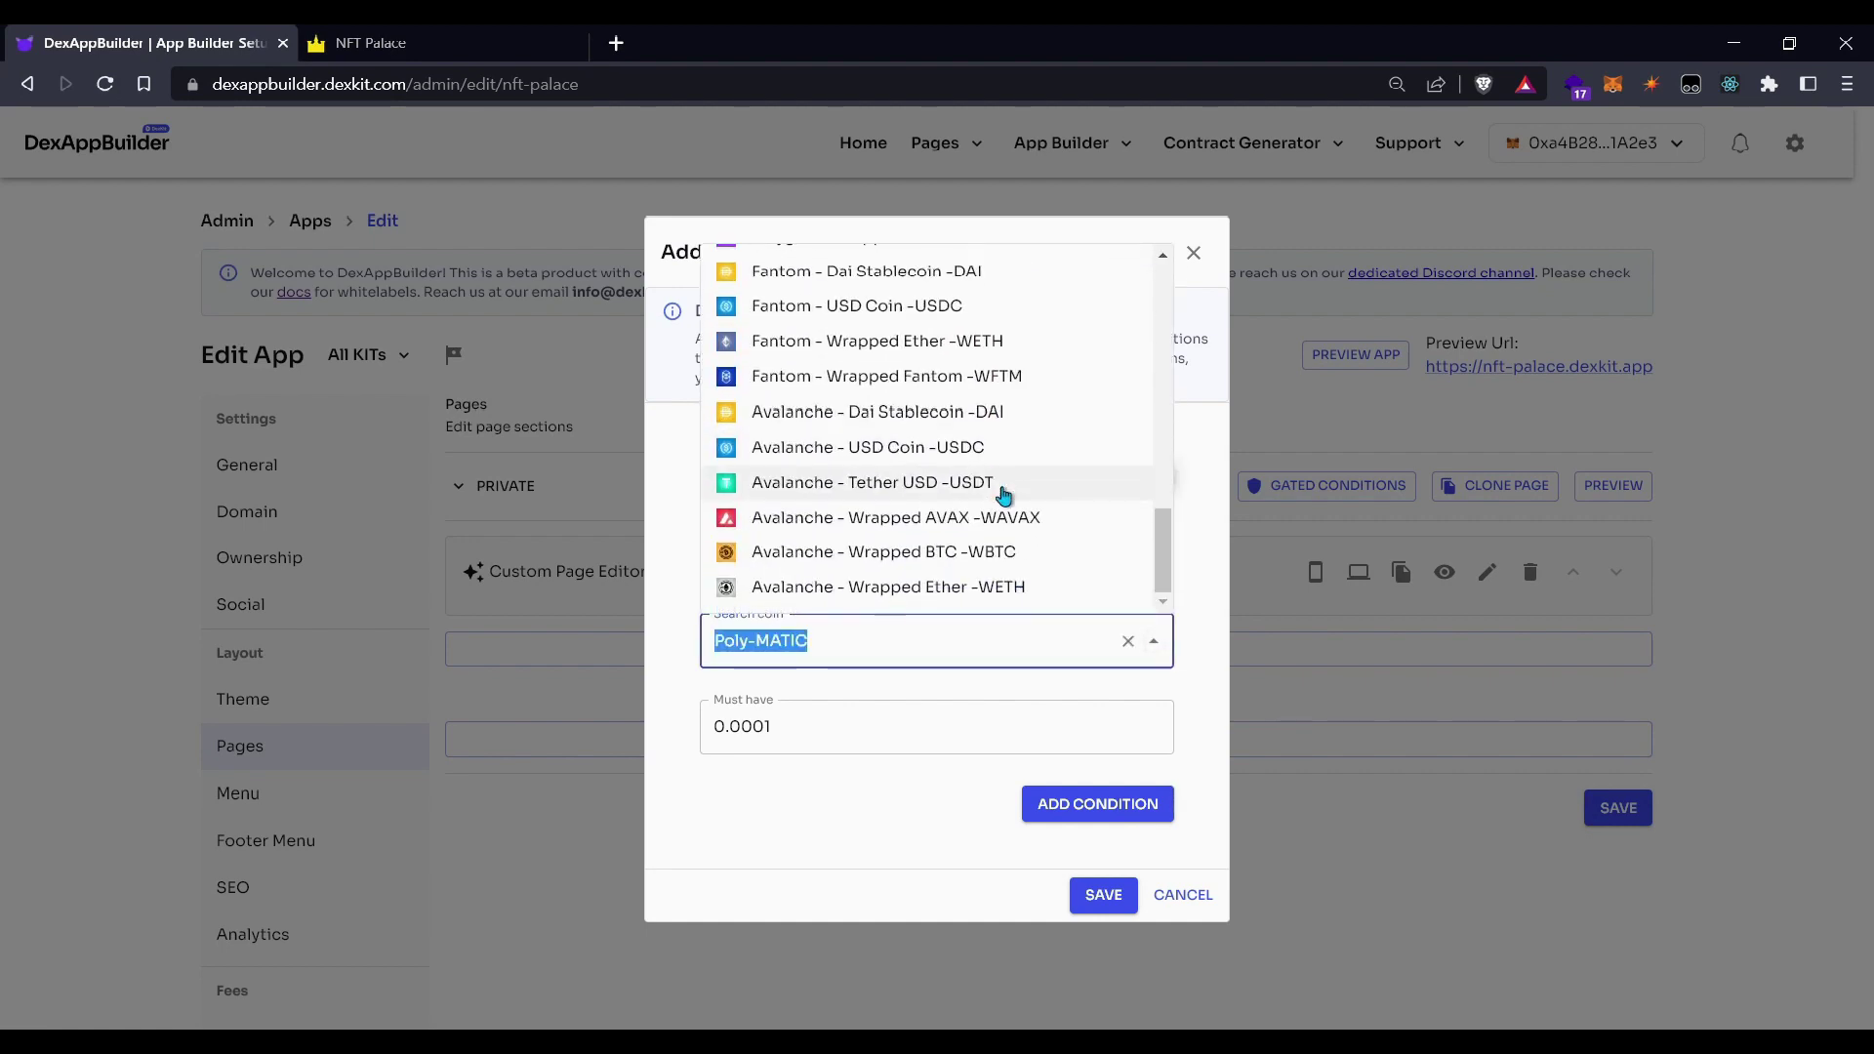
scroll(1003, 493, "up", 6)
scroll(1004, 493, "up", 8)
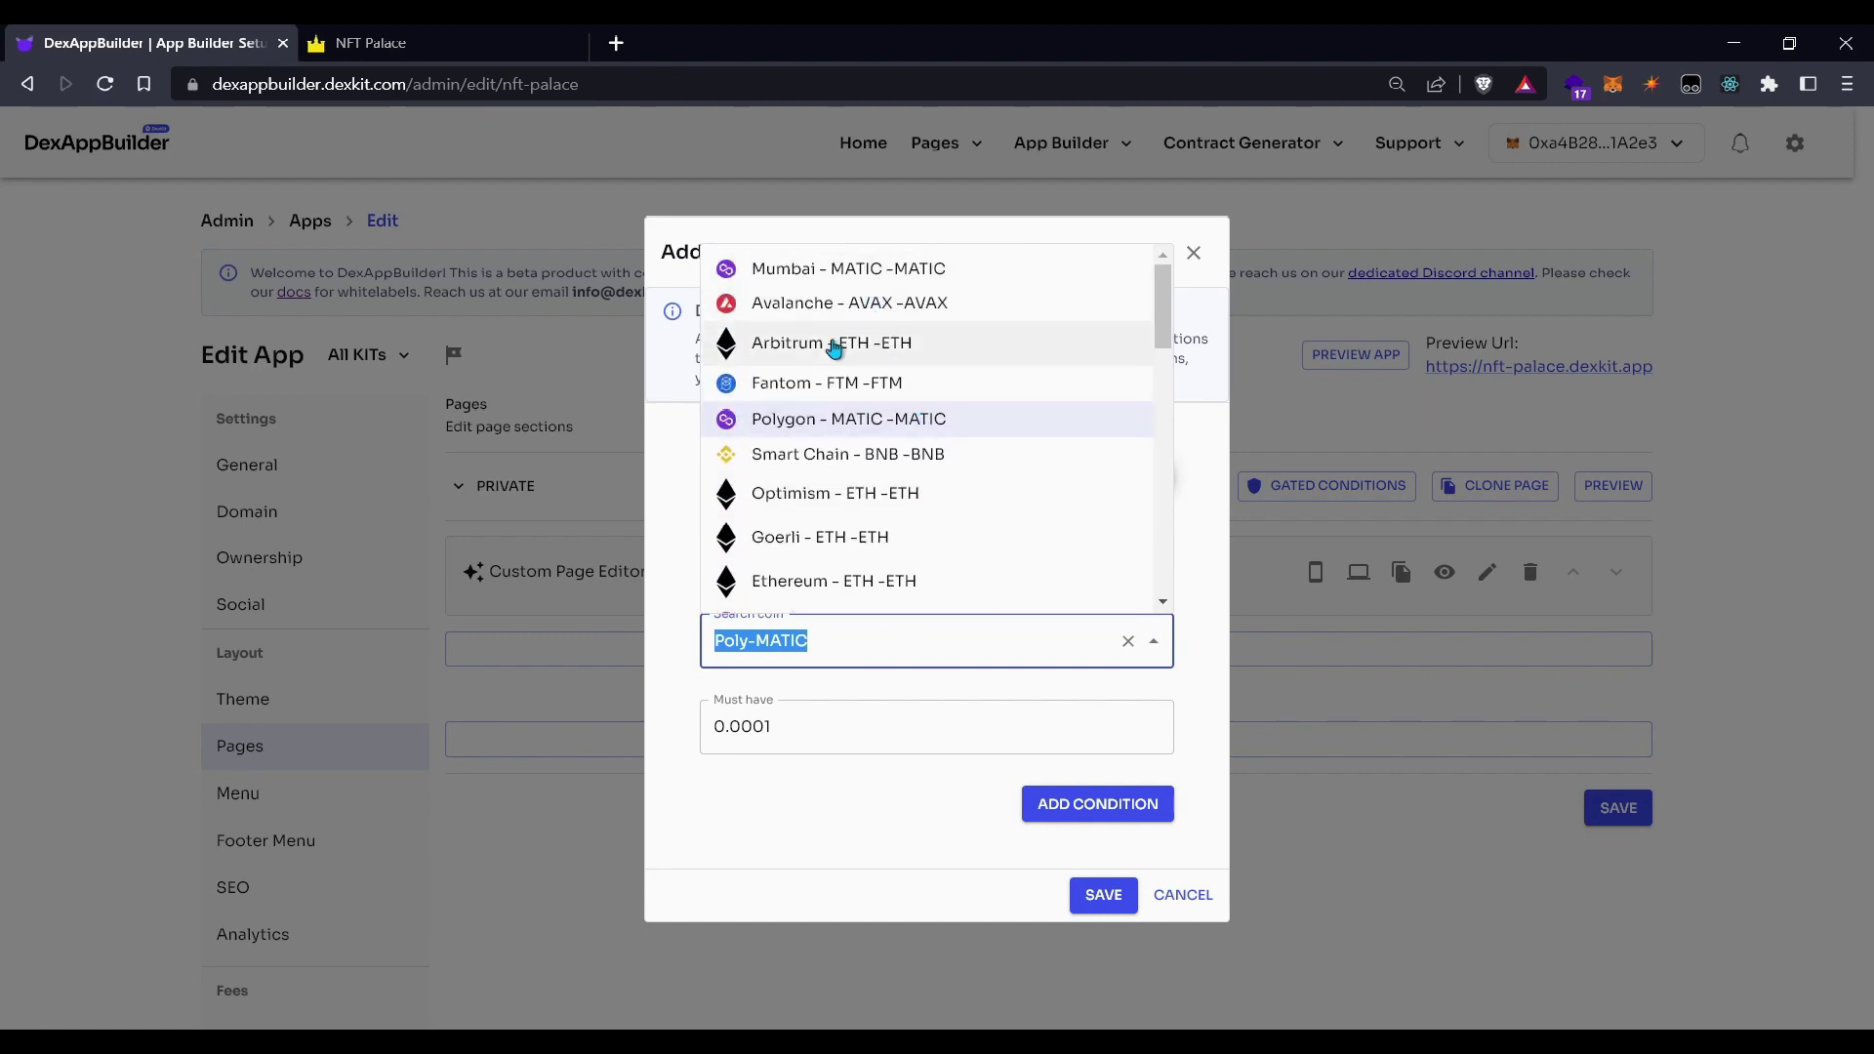
left_click(818, 430)
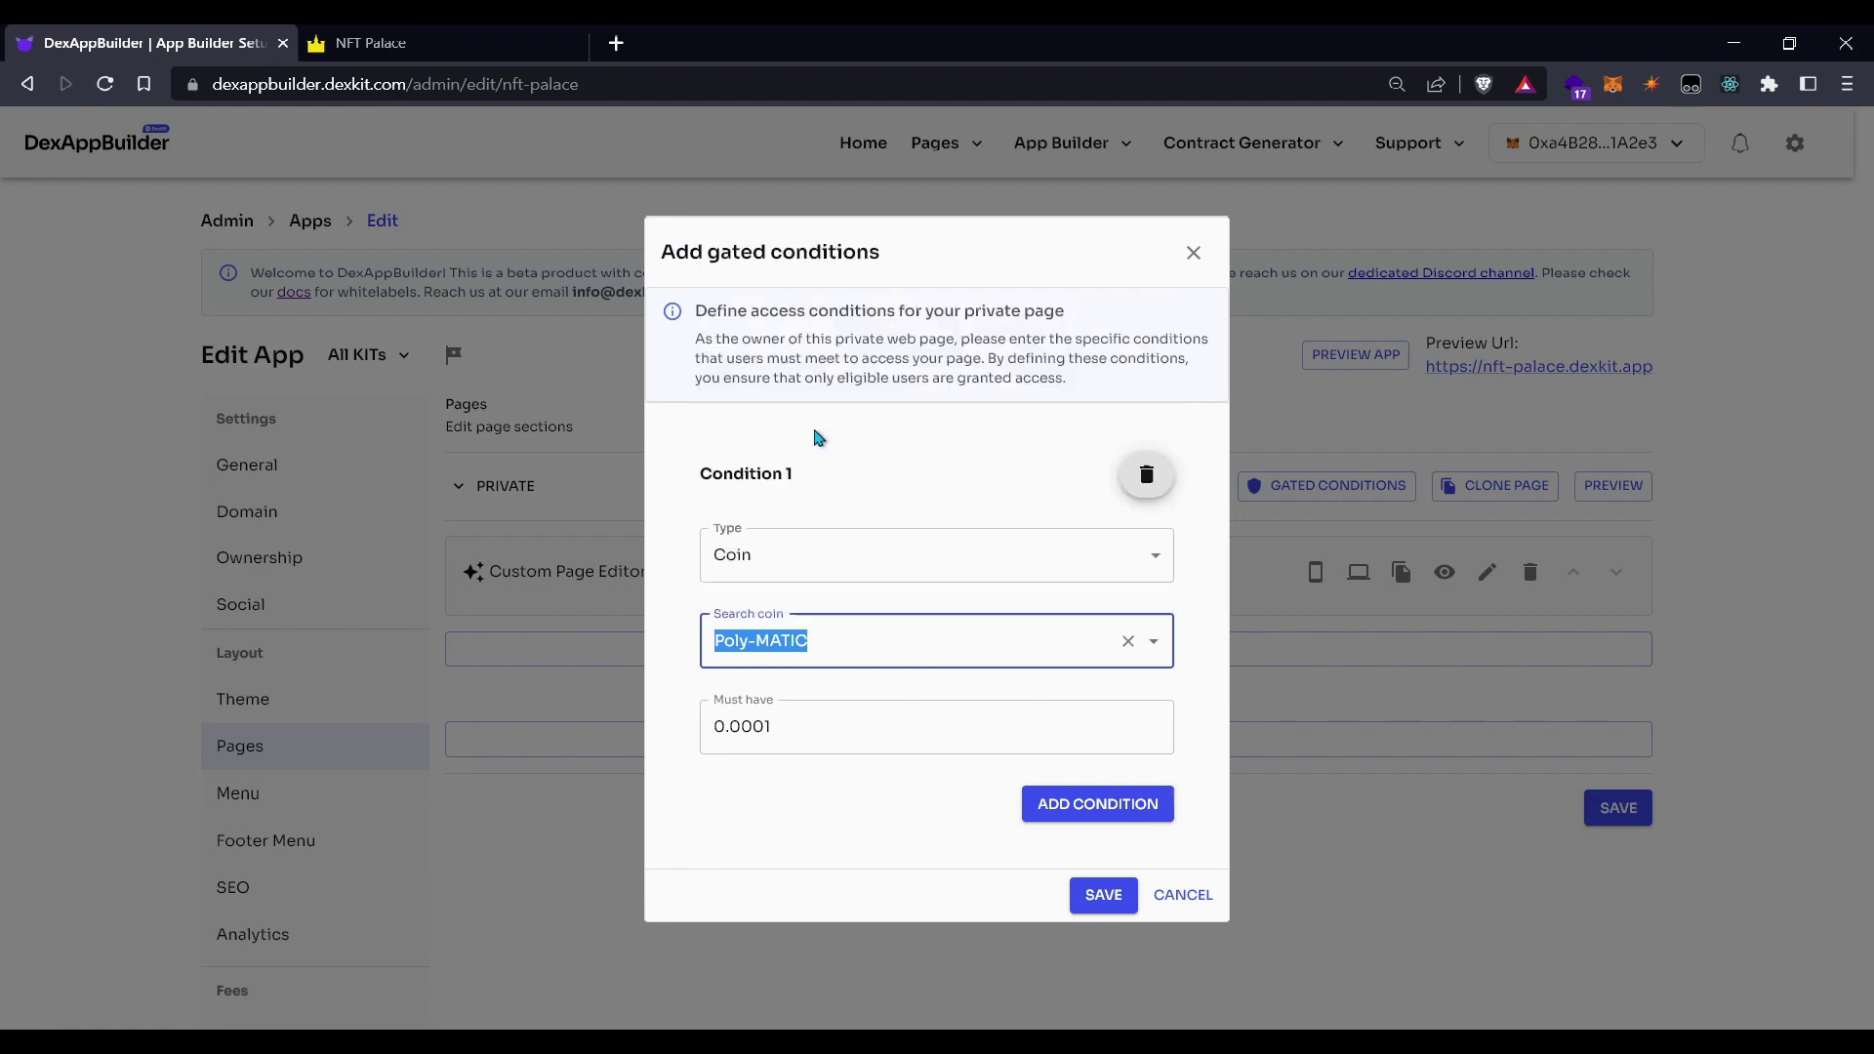
left_click_drag(807, 730, 701, 725)
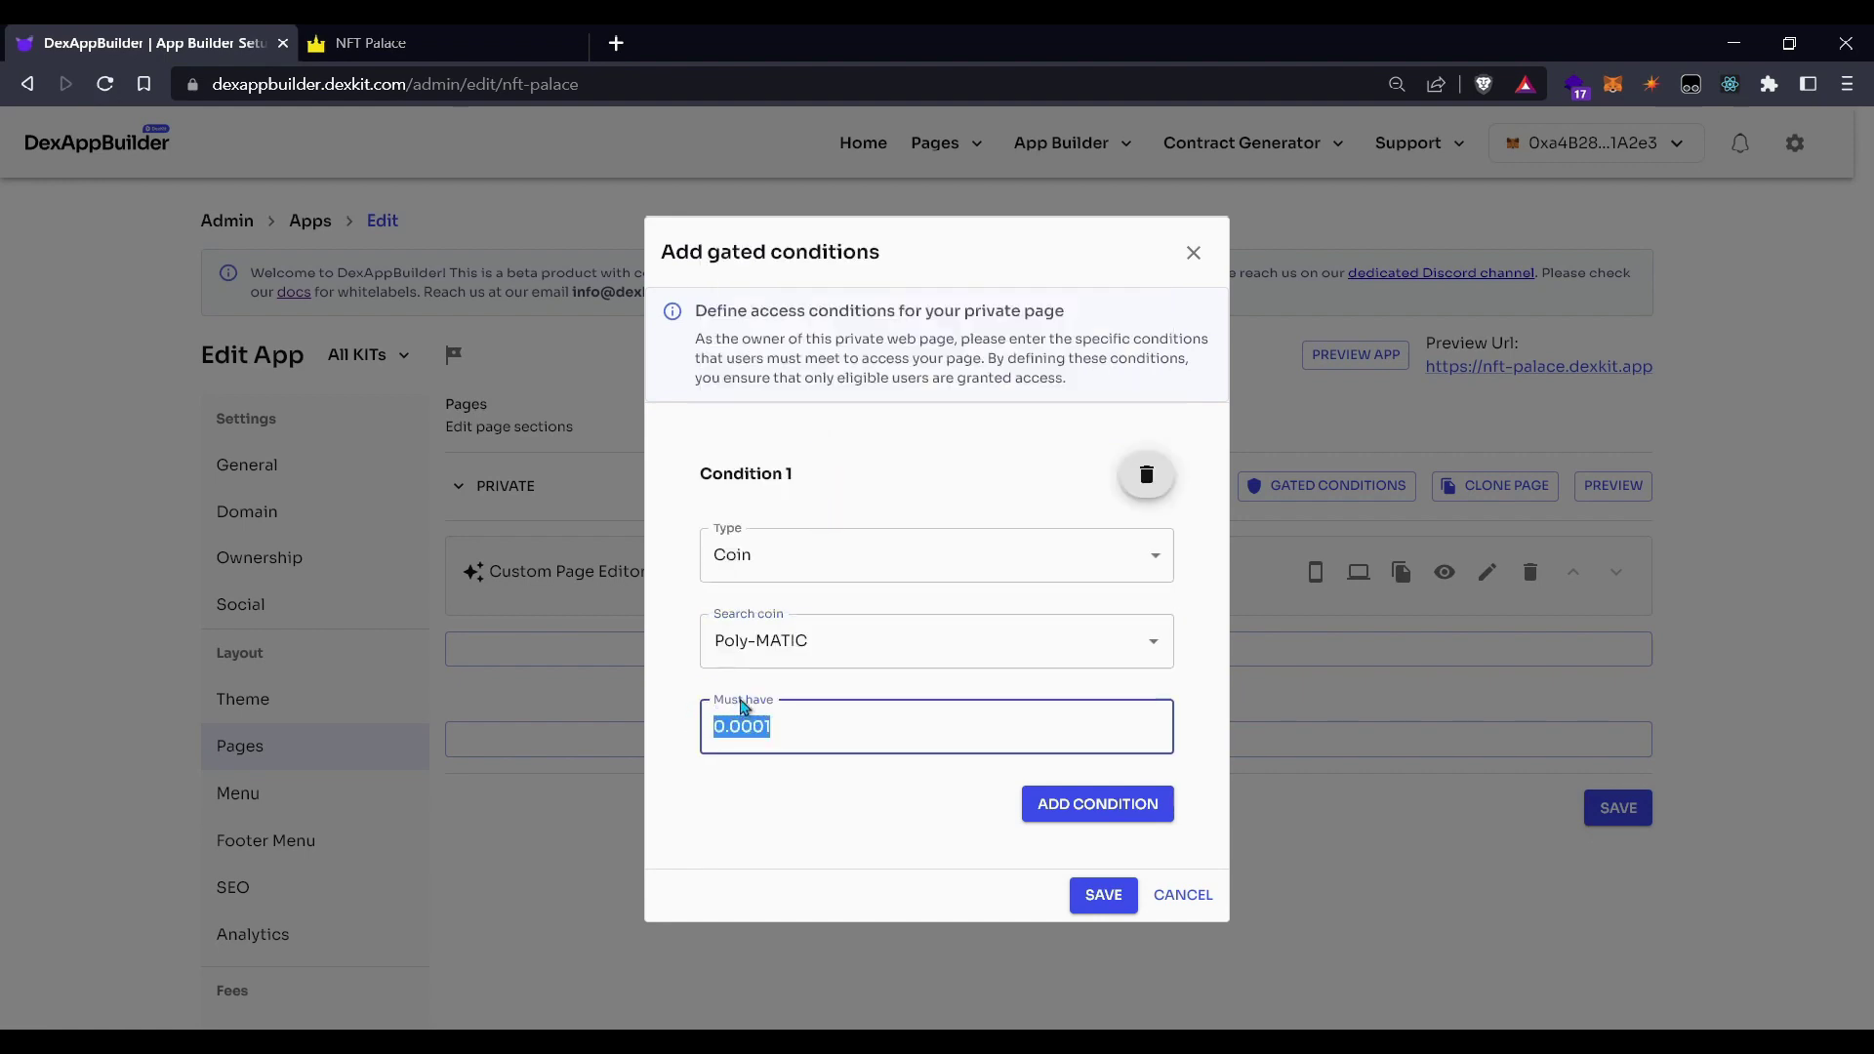
type("500")
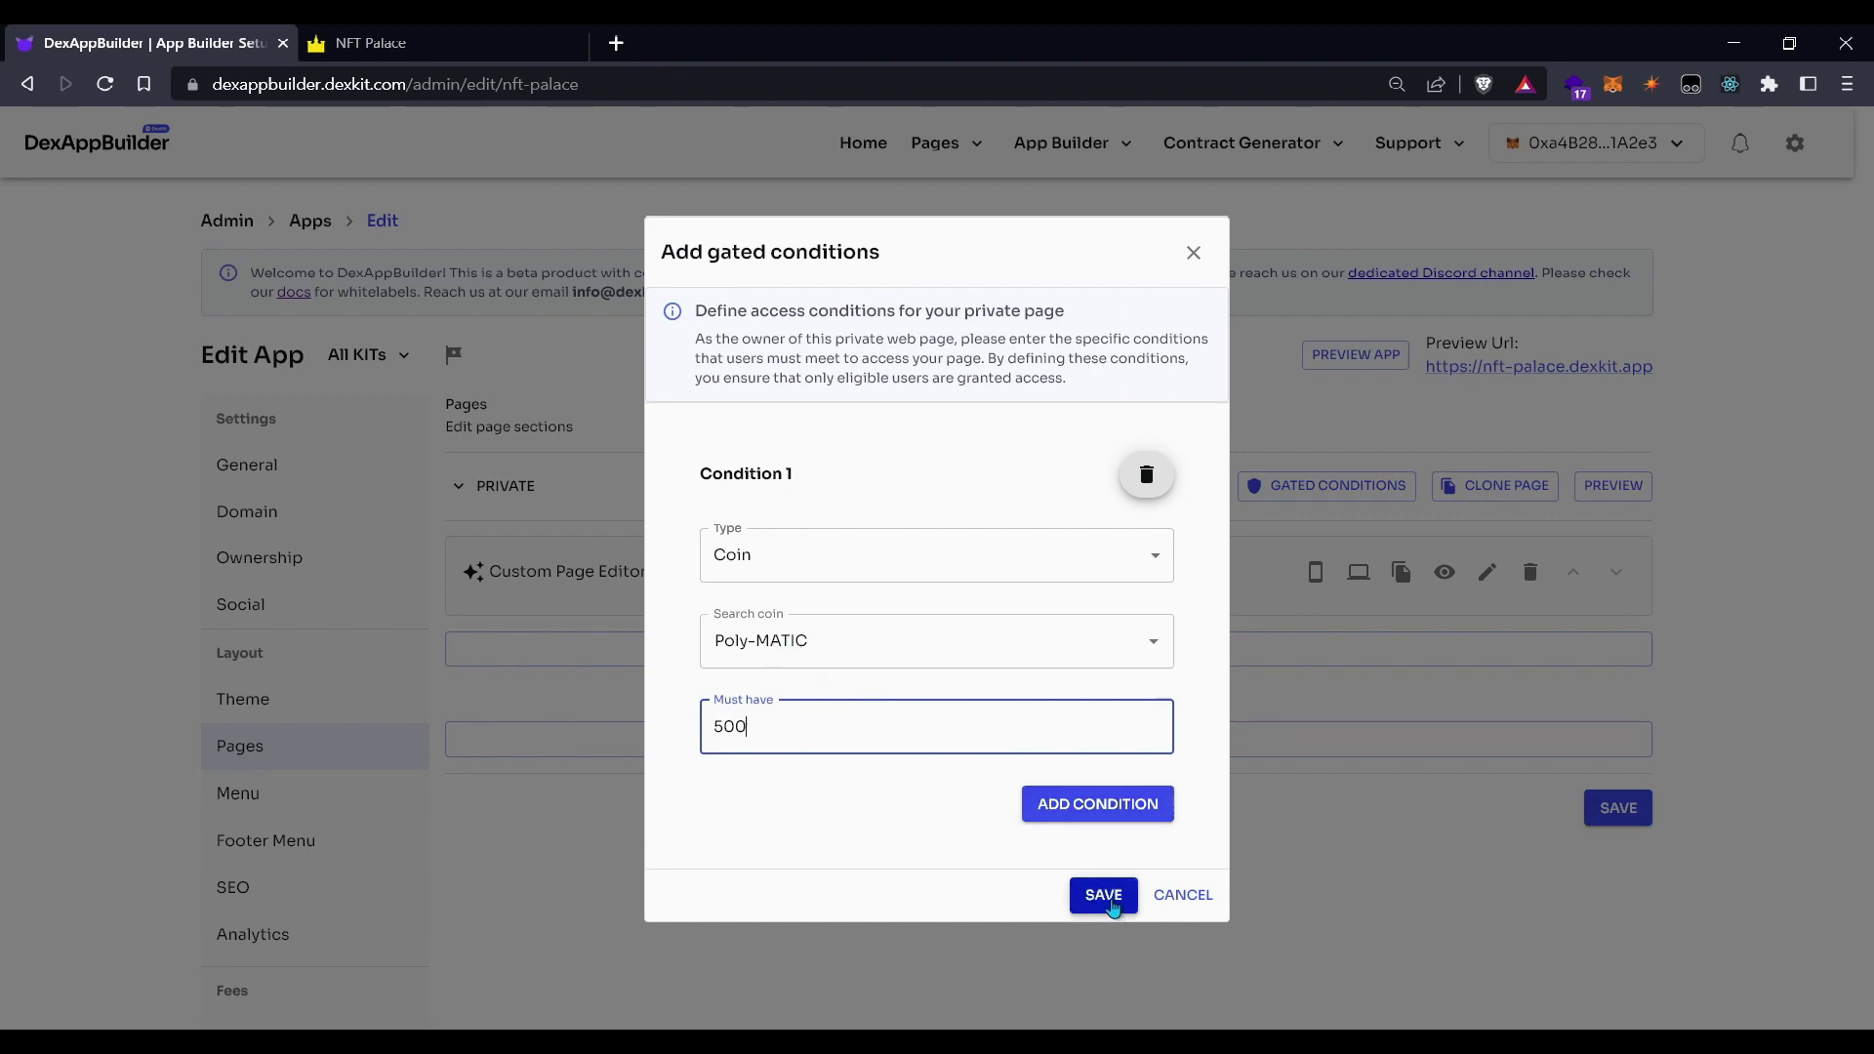
- Add a second gated condition of type Collection that requires 1 item from the Polygon Kittygotchi collection
left_click(1106, 810)
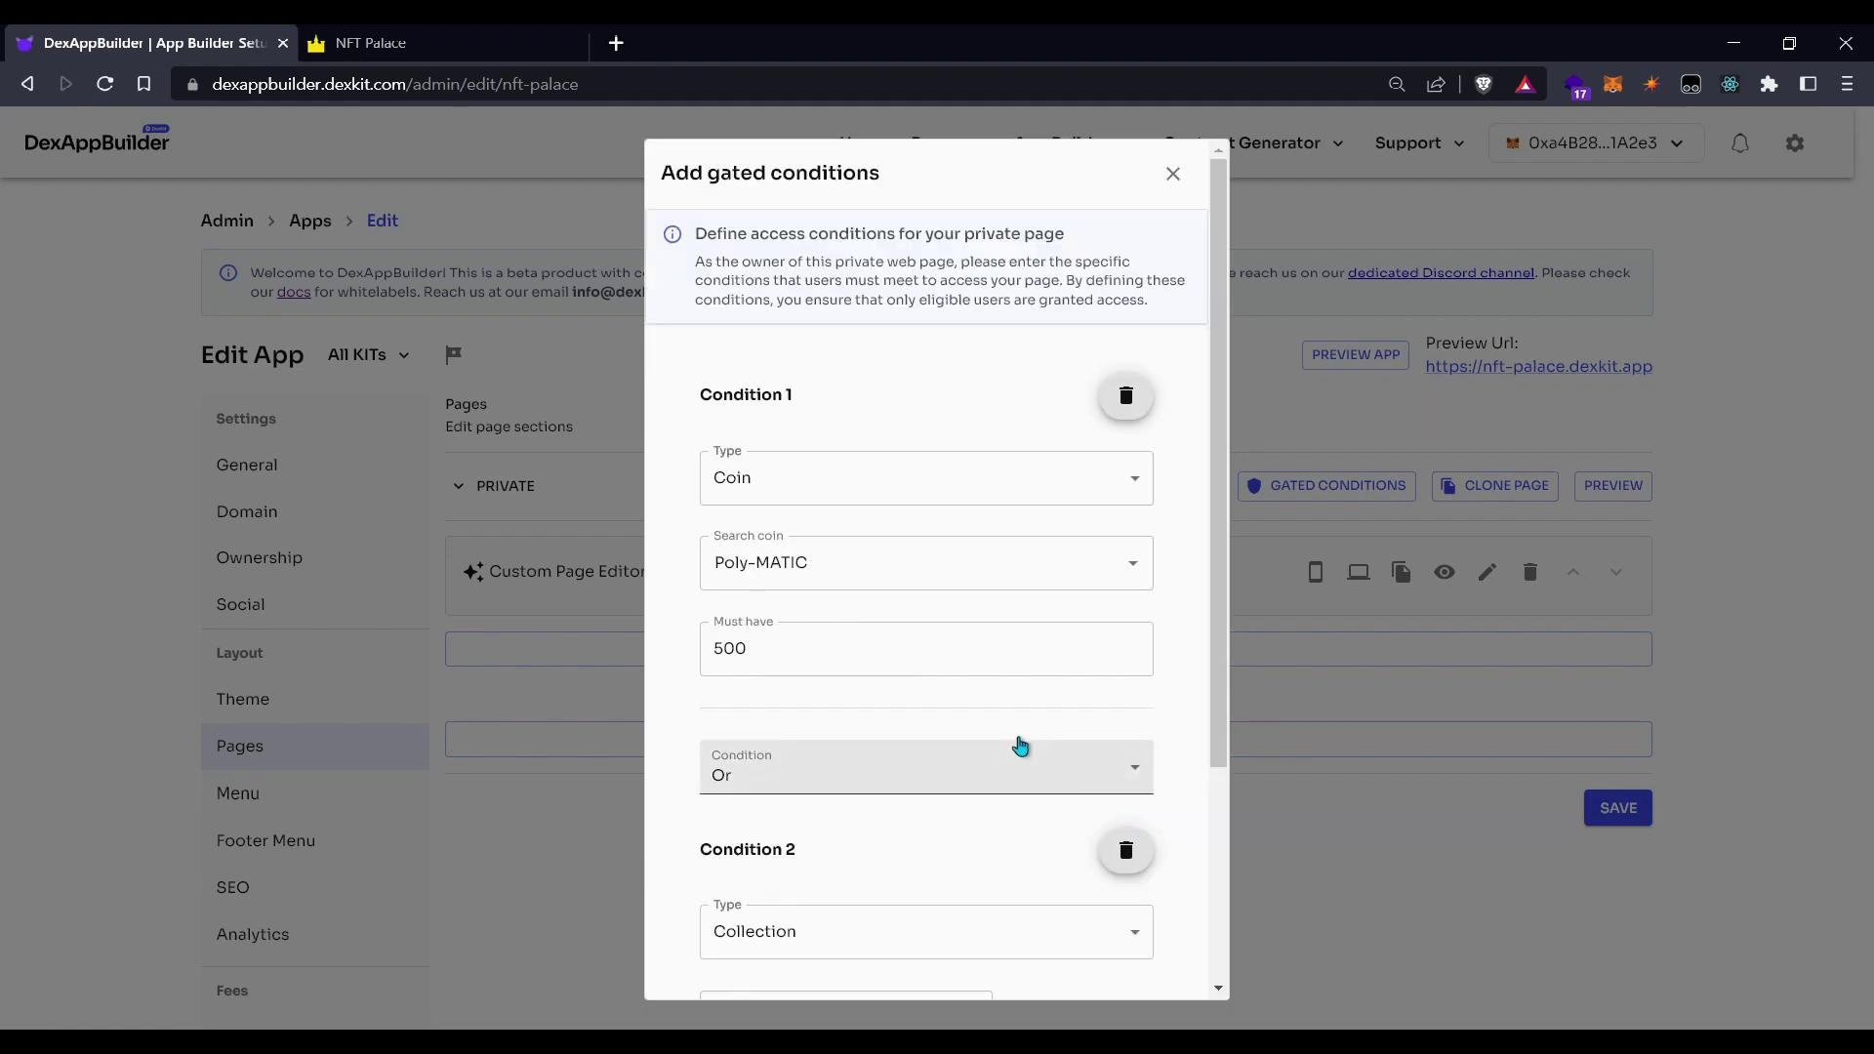
scroll(1038, 761, "down", 3)
left_click(830, 855)
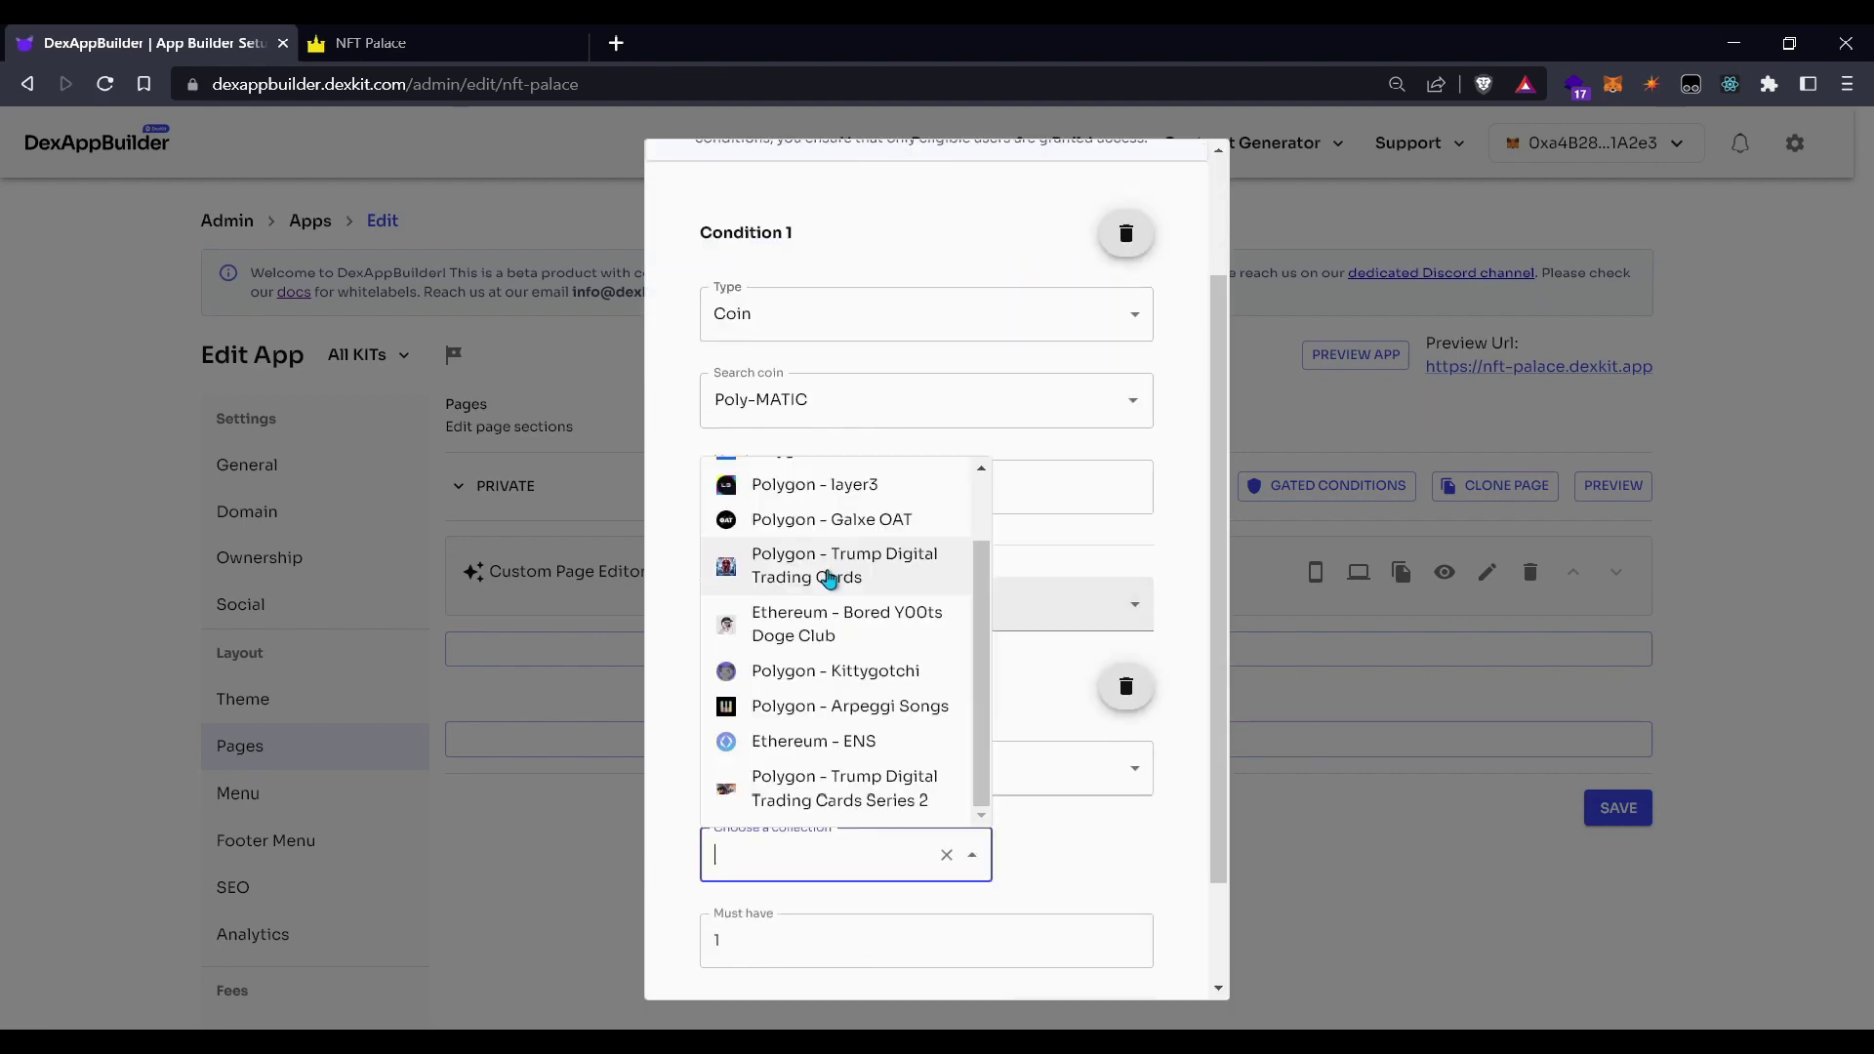
left_click(842, 671)
scroll(837, 673, "down", 2)
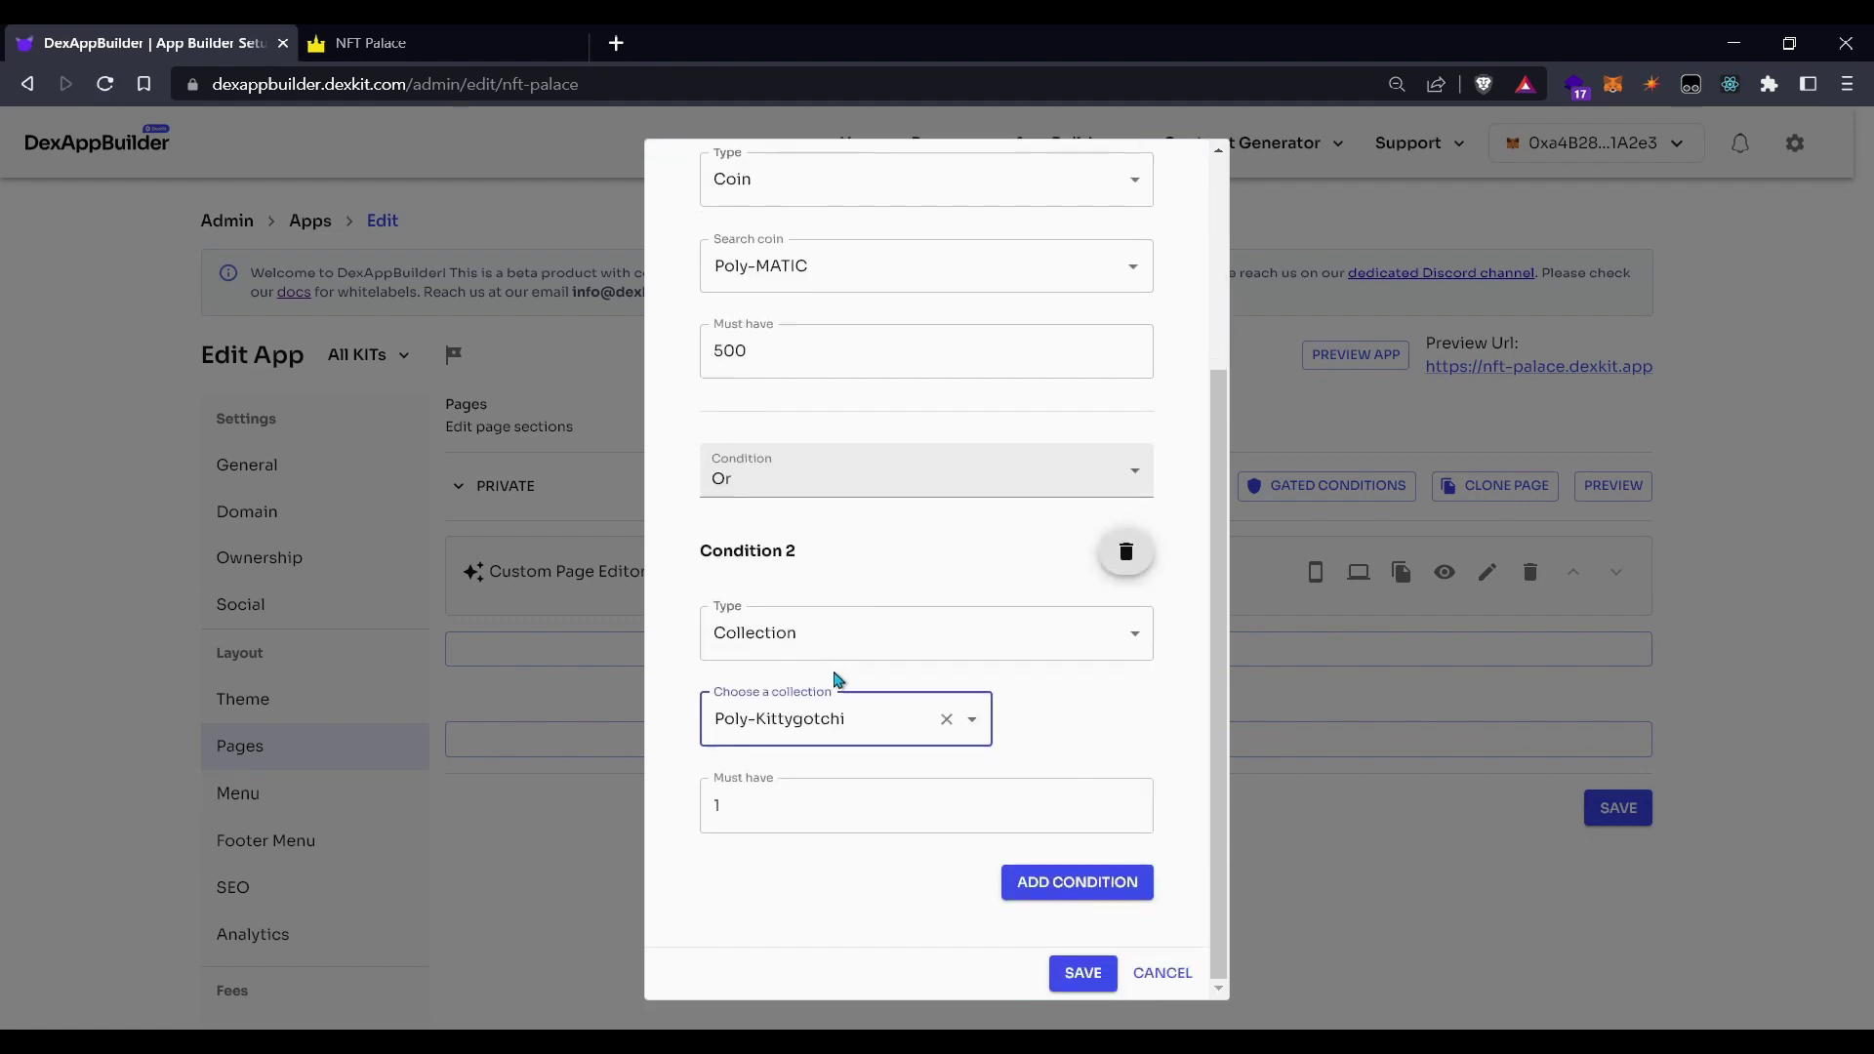
double_click(745, 813)
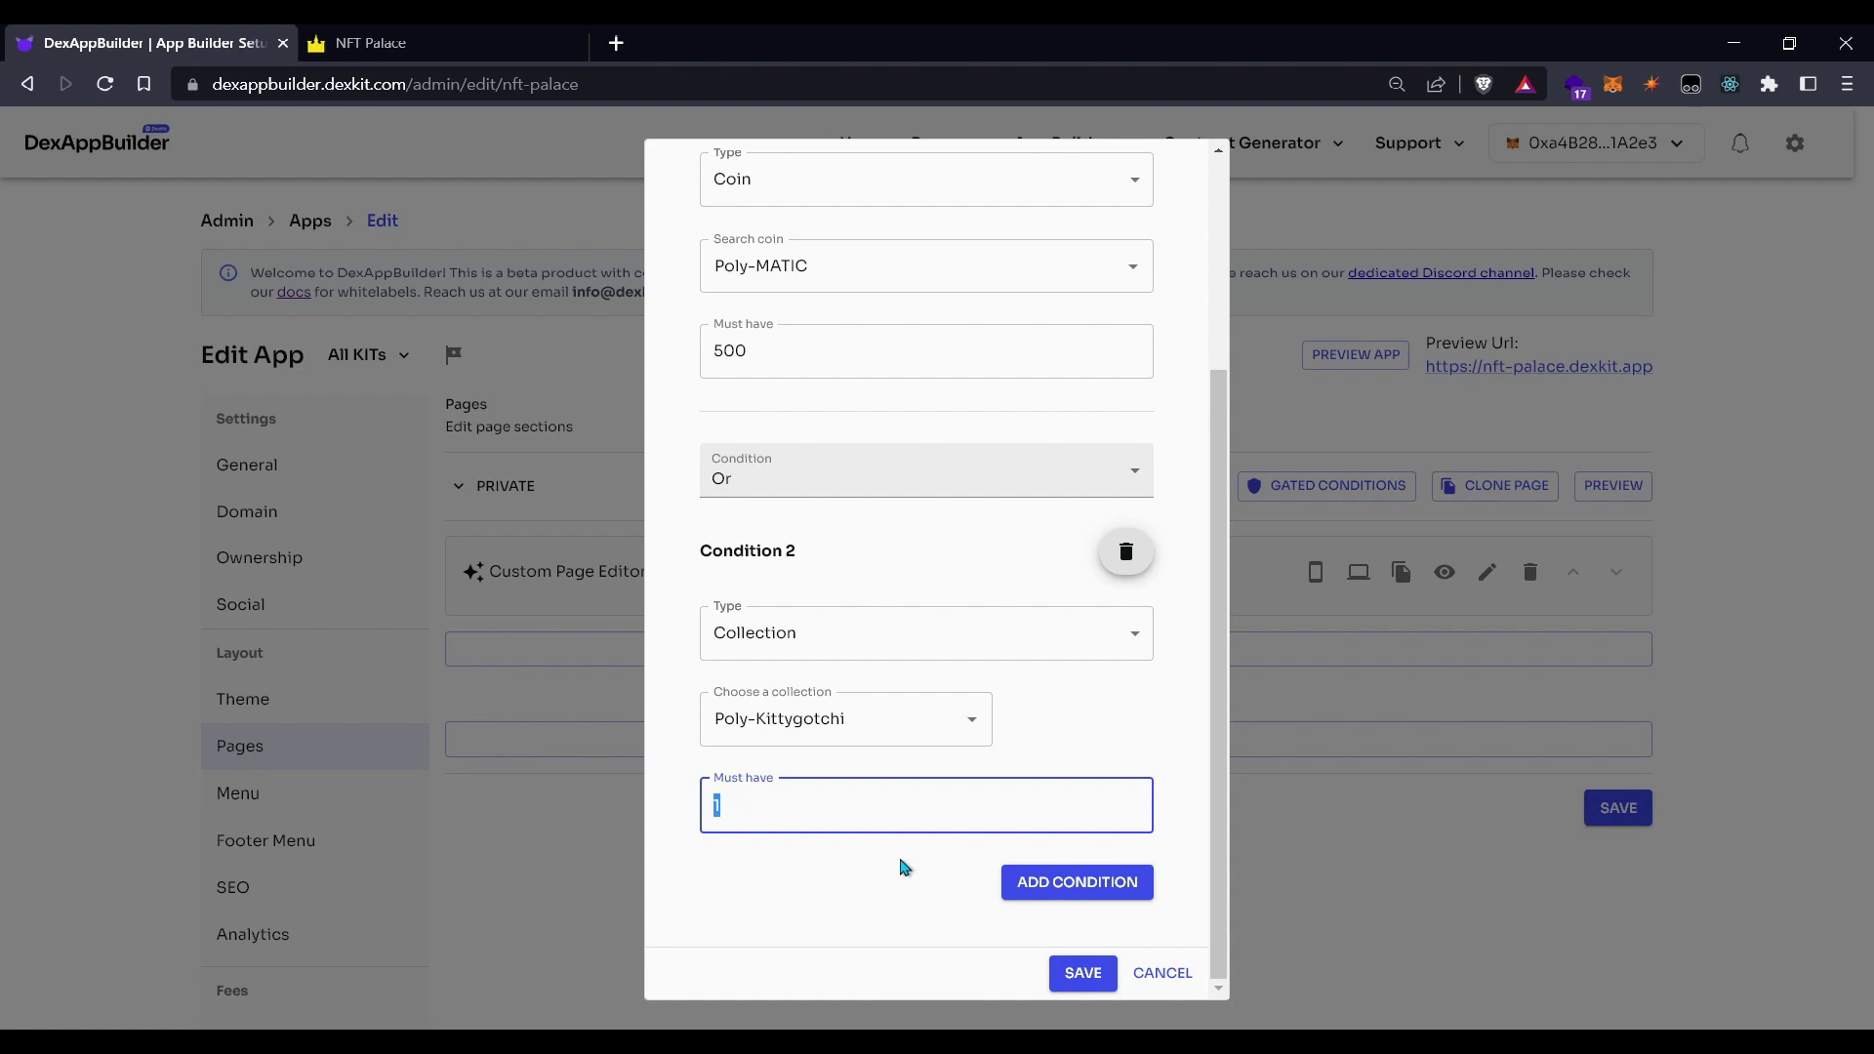
left_click(889, 920)
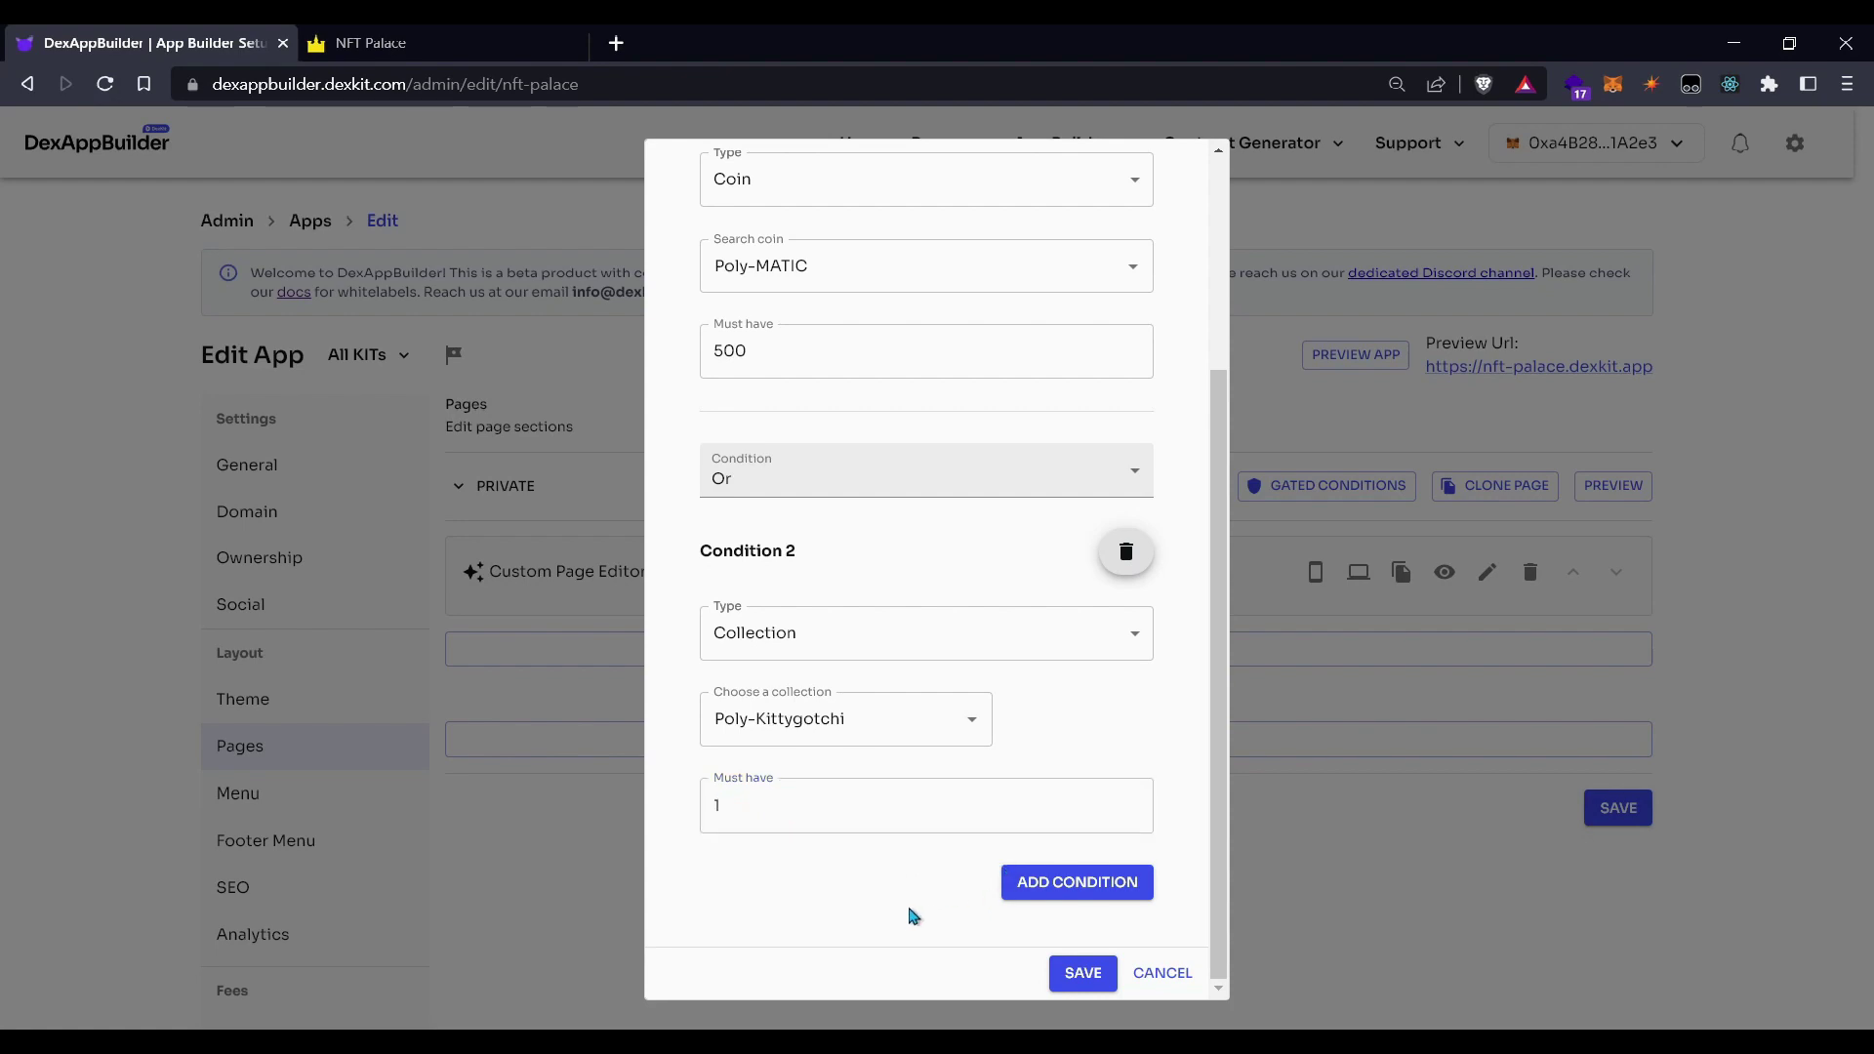
- Set the operator linking the coin and collection conditions to And
scroll(908, 911, "up", 5)
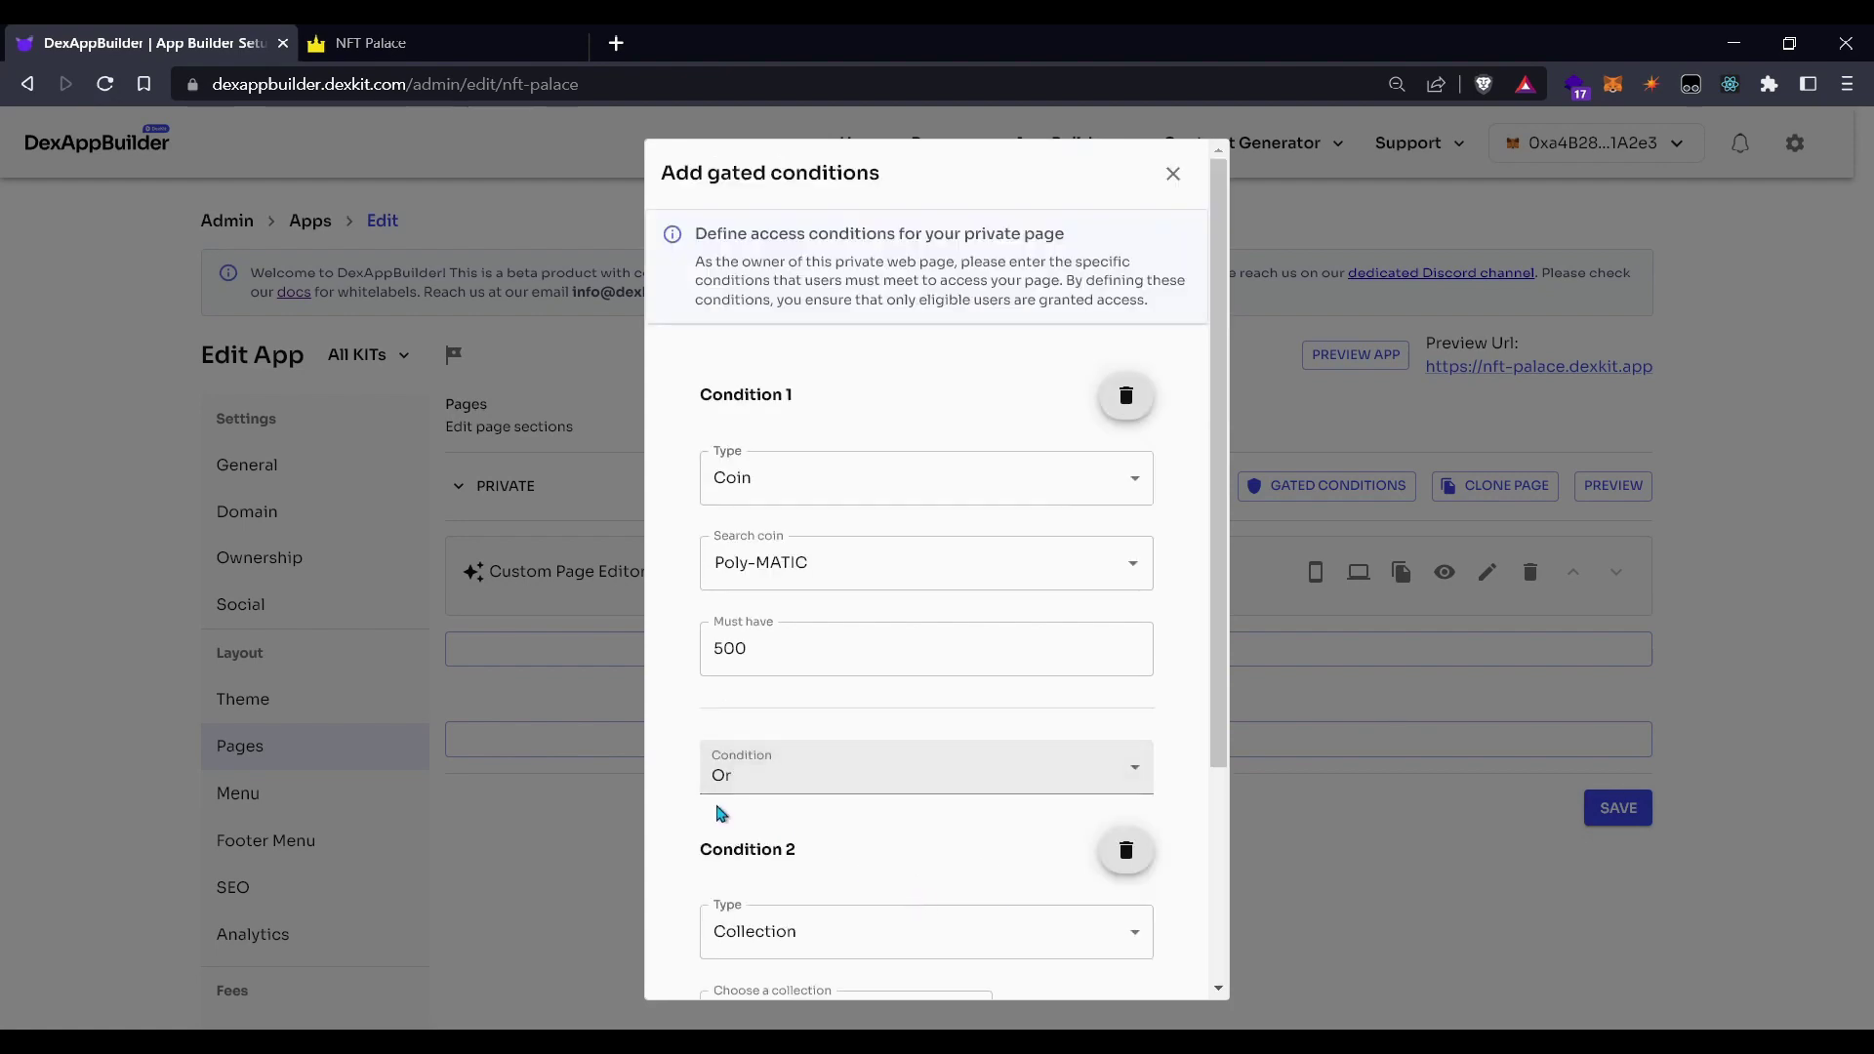
left_click(874, 780)
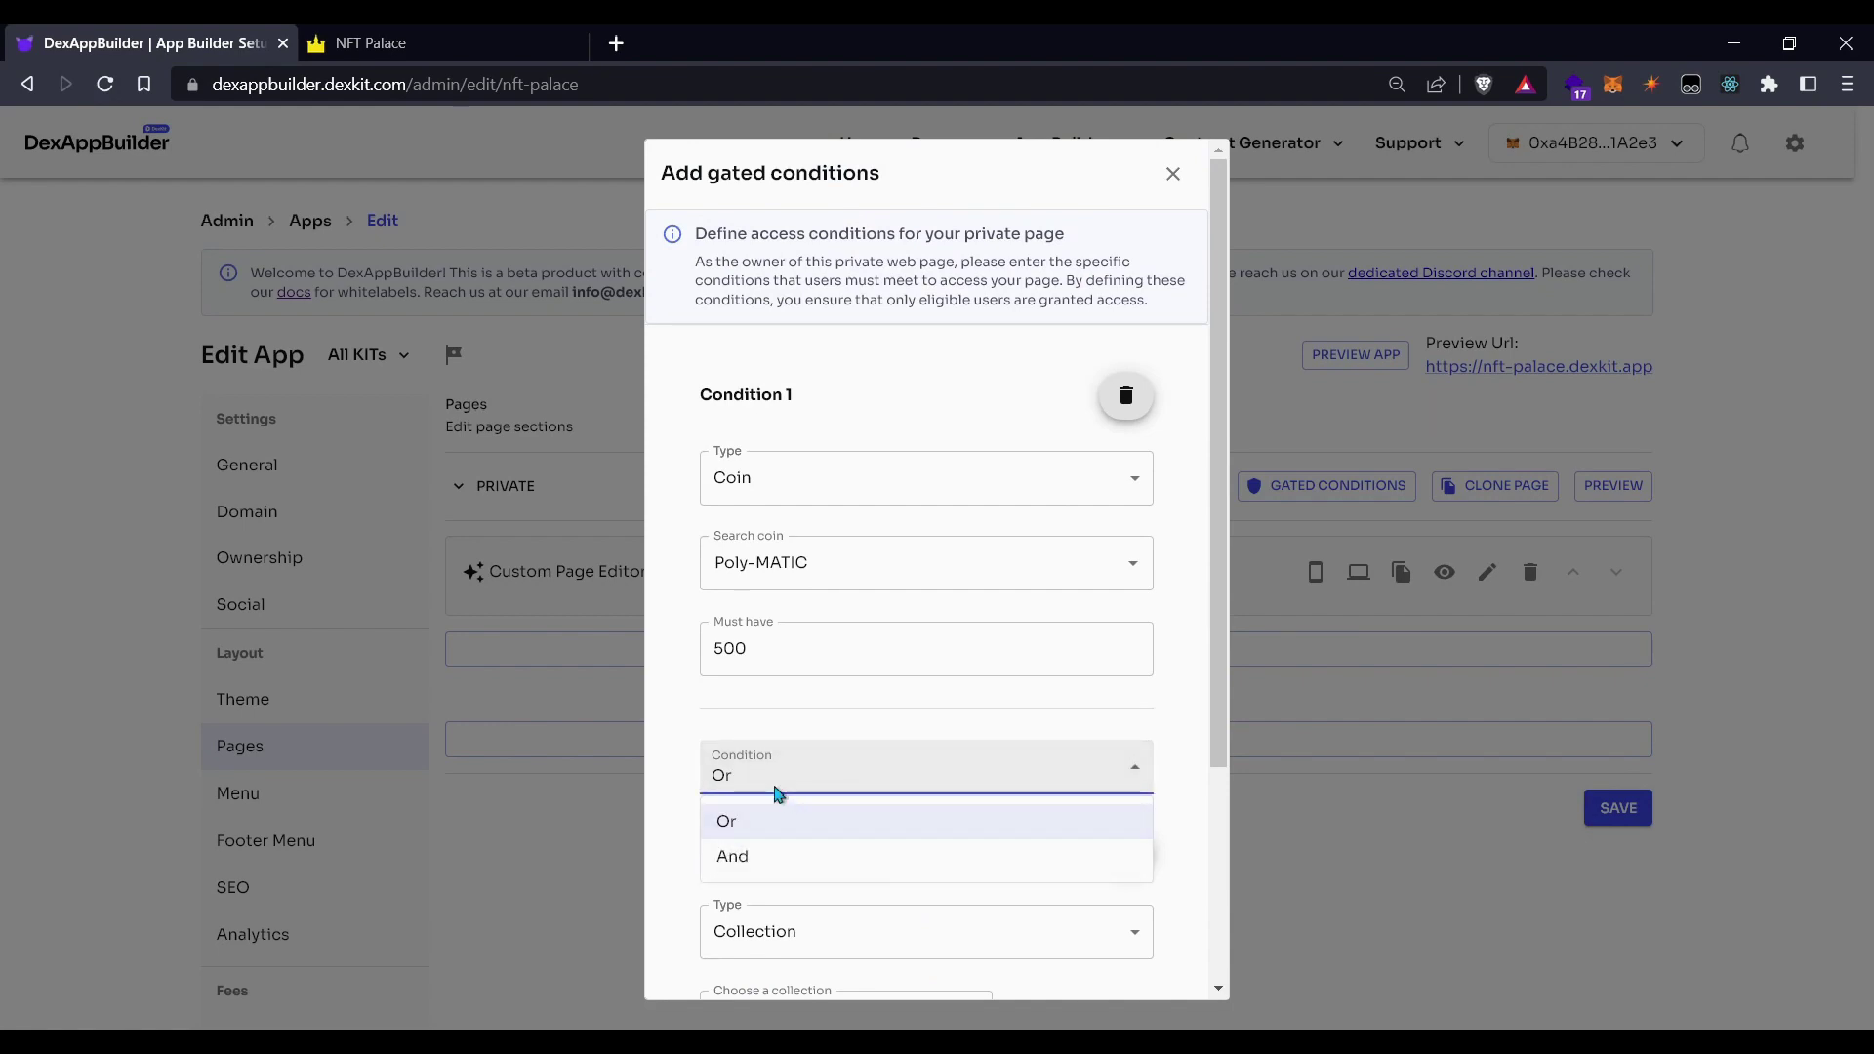
left_click(657, 762)
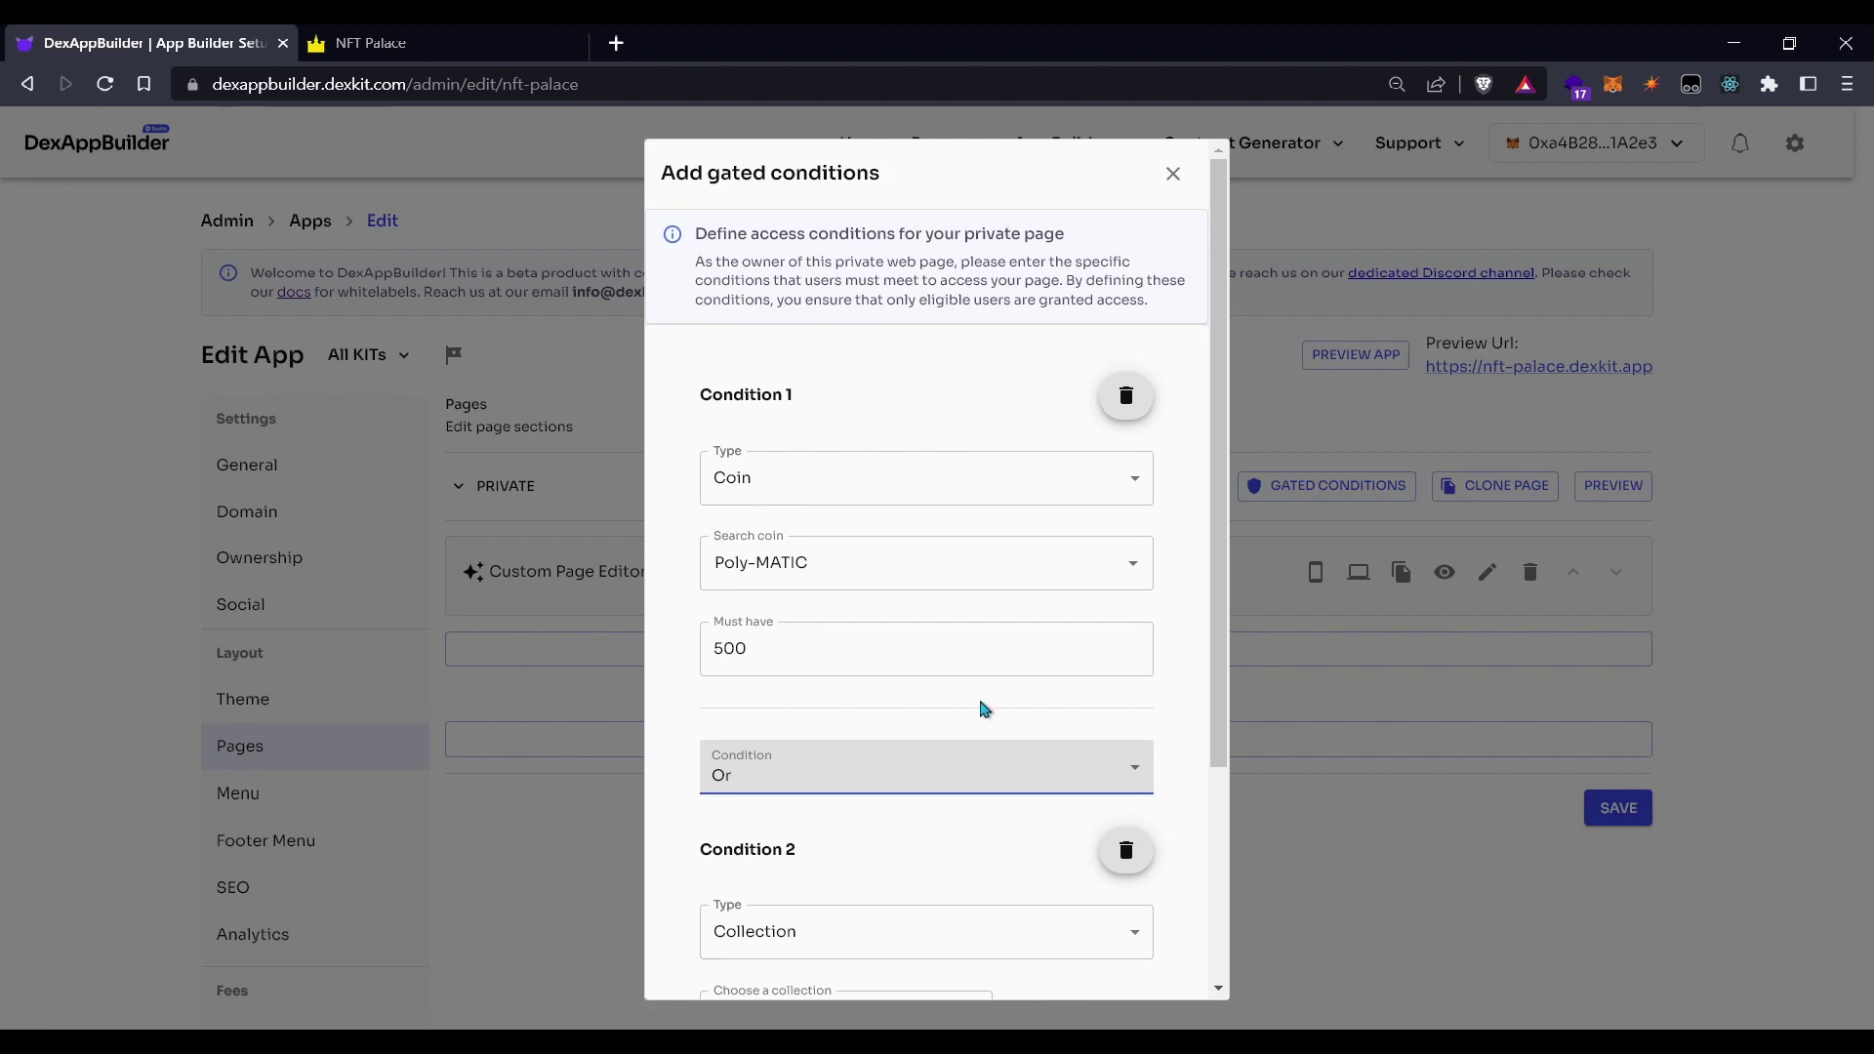
scroll(984, 708, "down", 3)
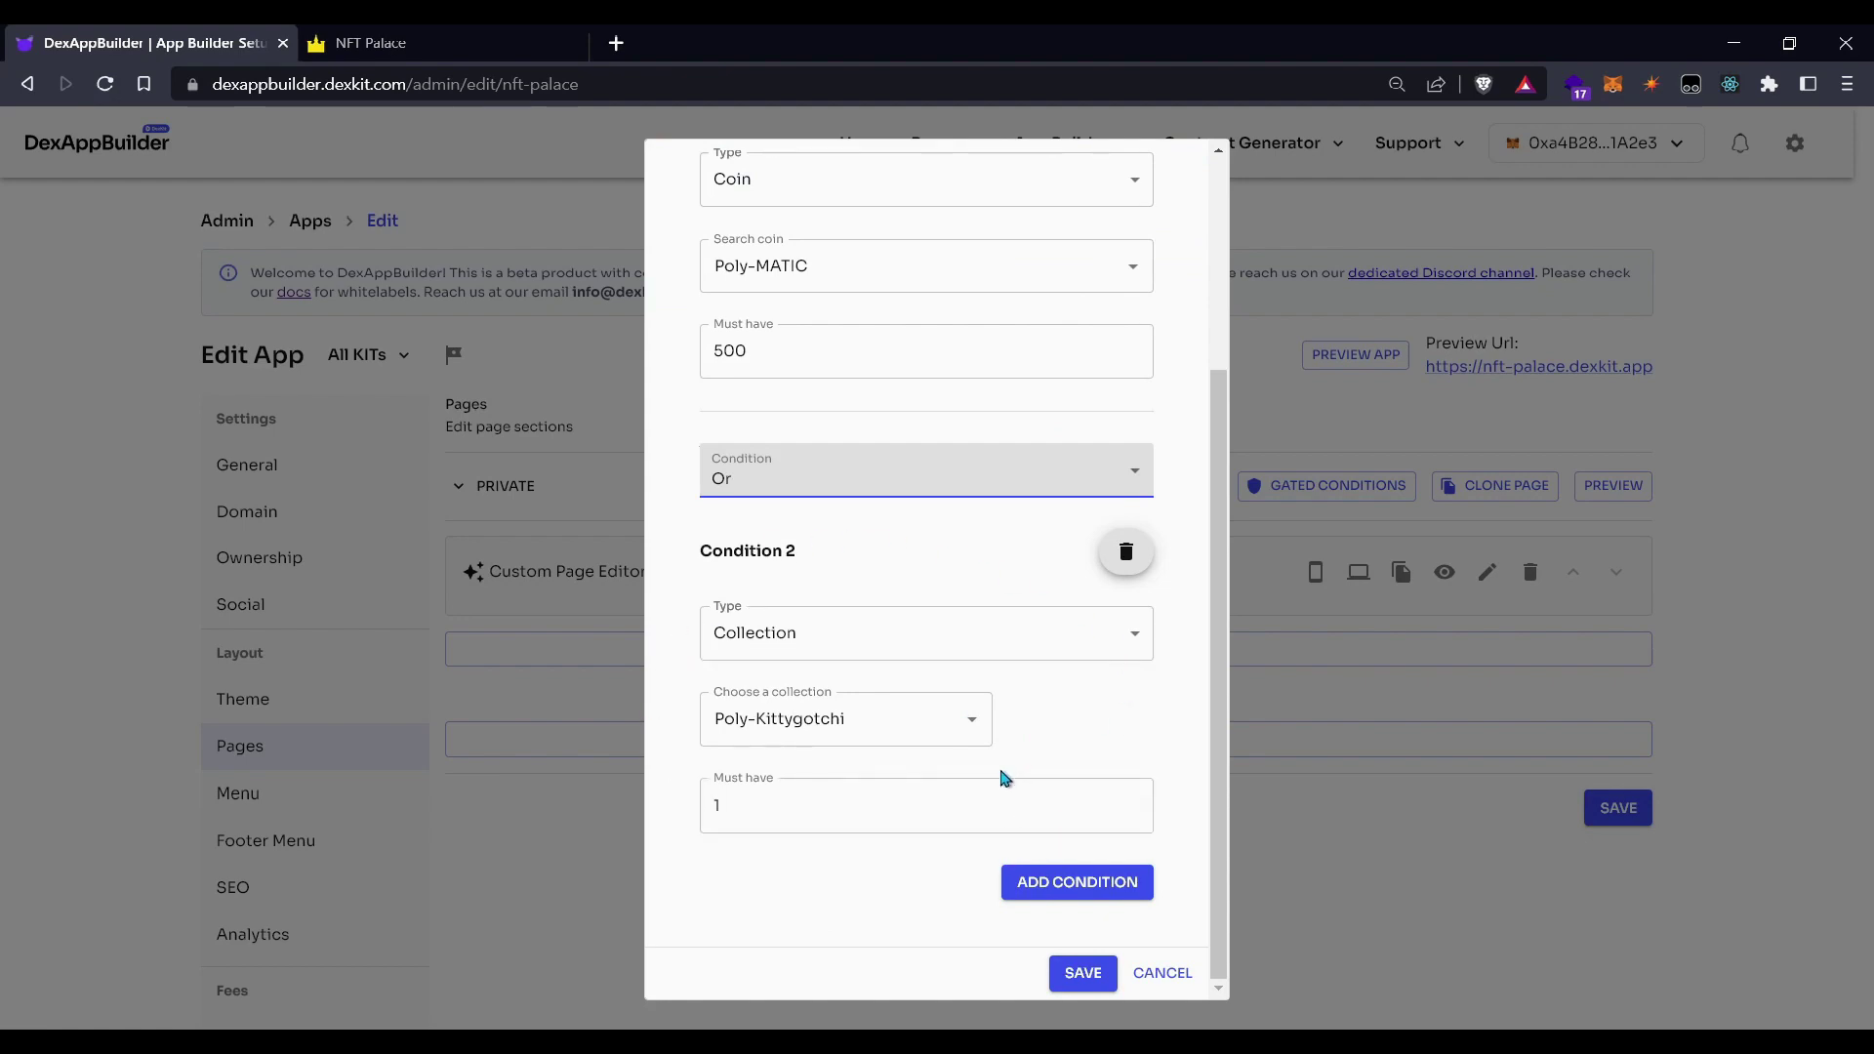
scroll(1001, 771, "up", 3)
left_click(930, 781)
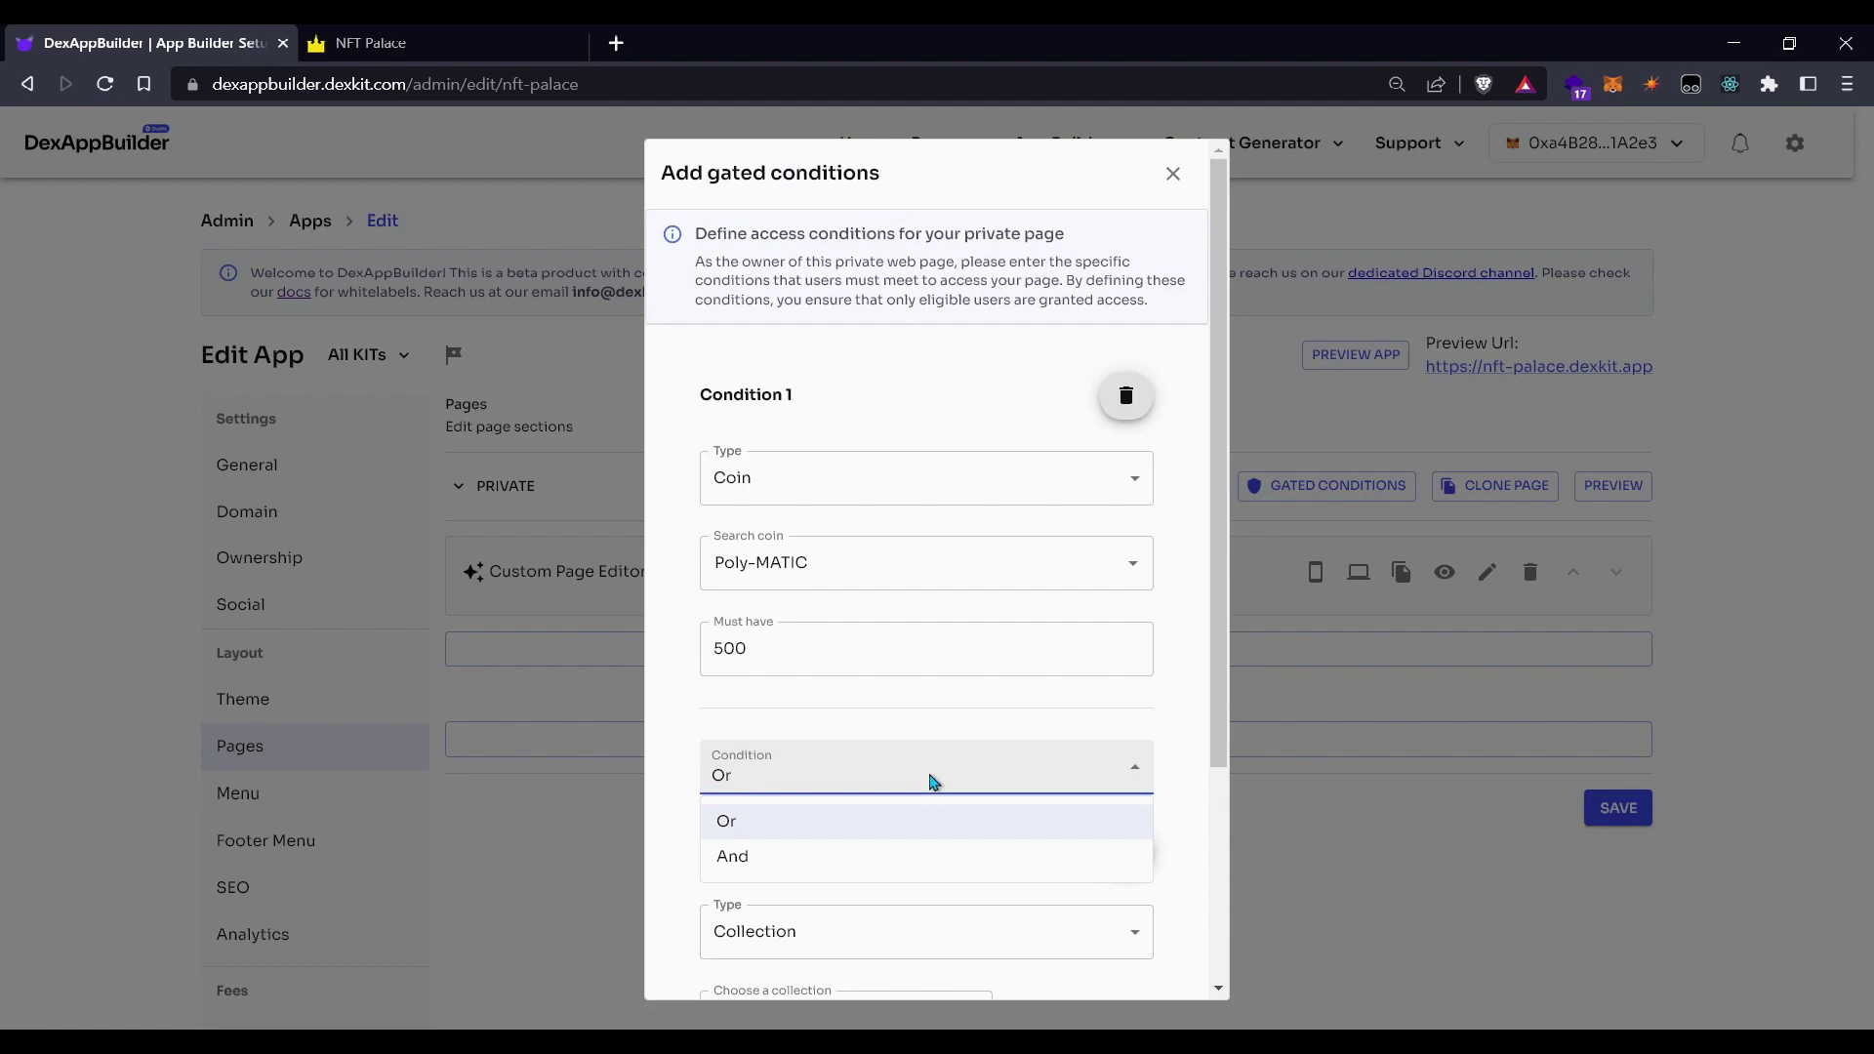
left_click(933, 853)
left_click(673, 739)
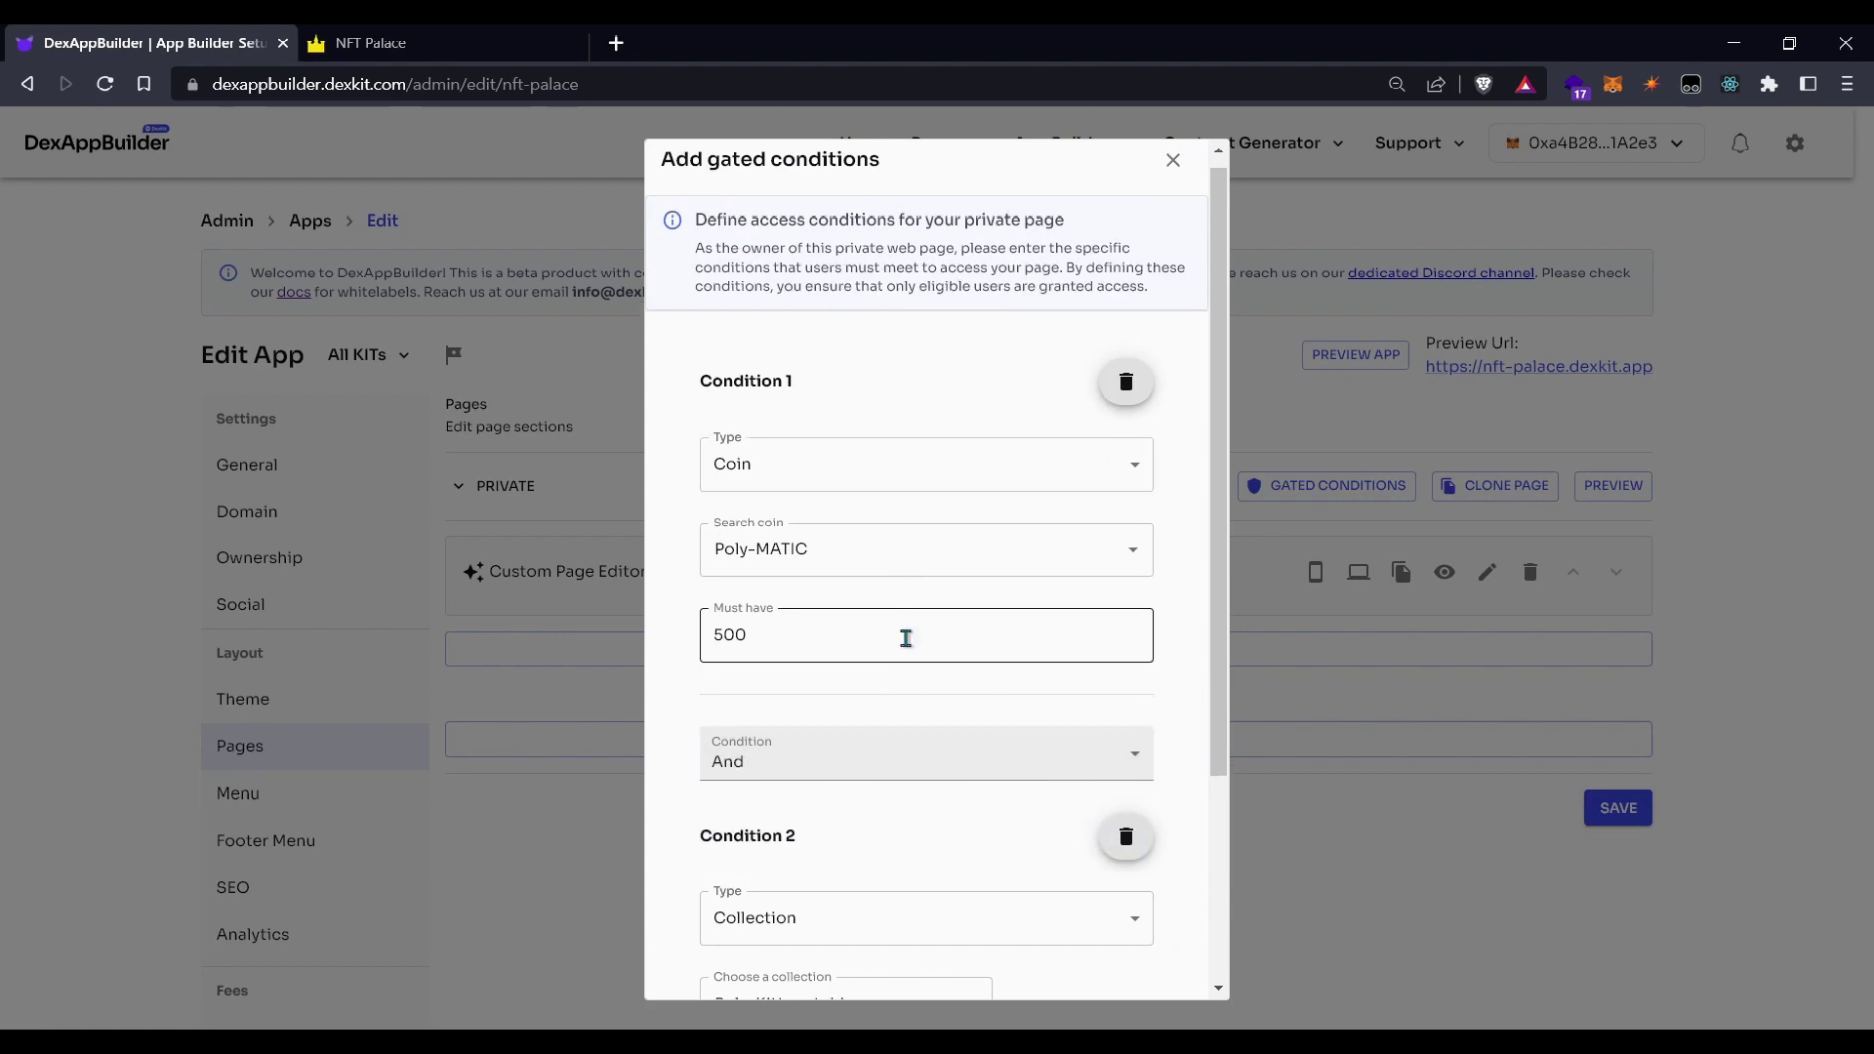
- Review both access conditions and save the Private page's gated conditions
scroll(904, 635, "down", 3)
scroll(824, 544, "up", 3)
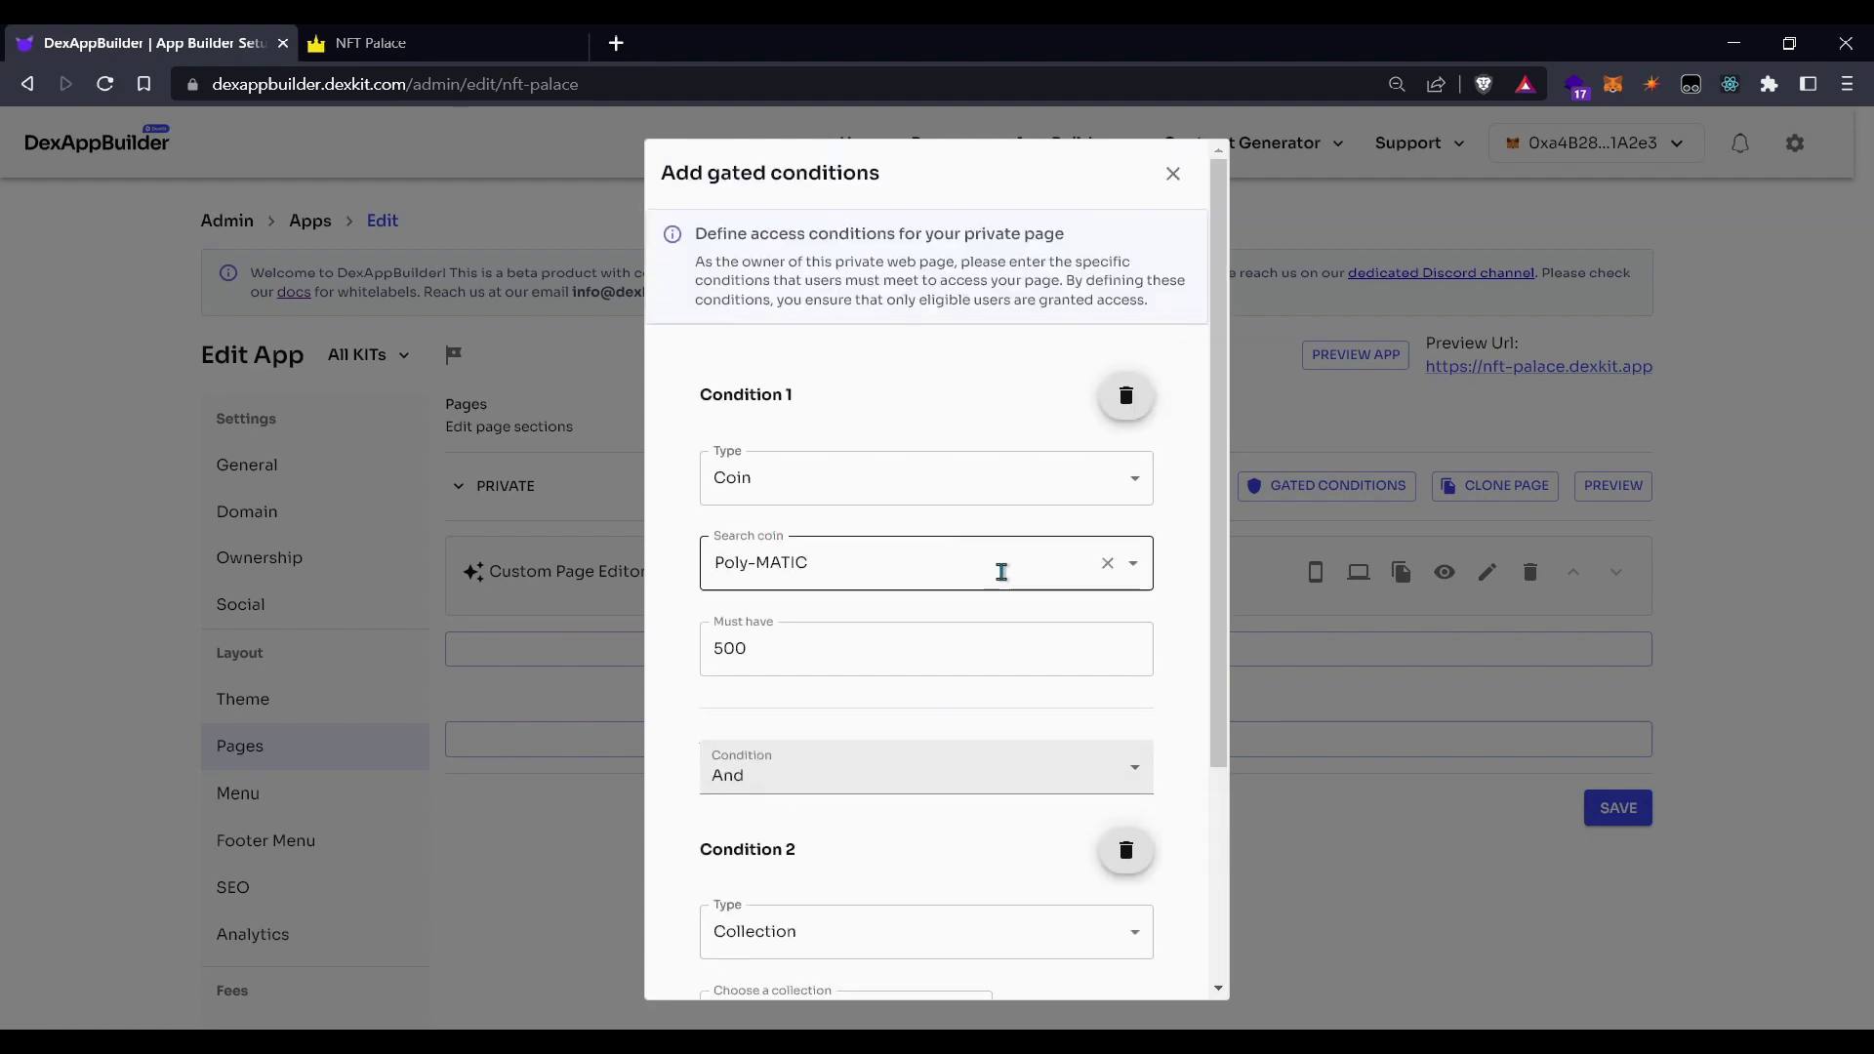
scroll(1006, 625, "down", 3)
scroll(1006, 686, "up", 3)
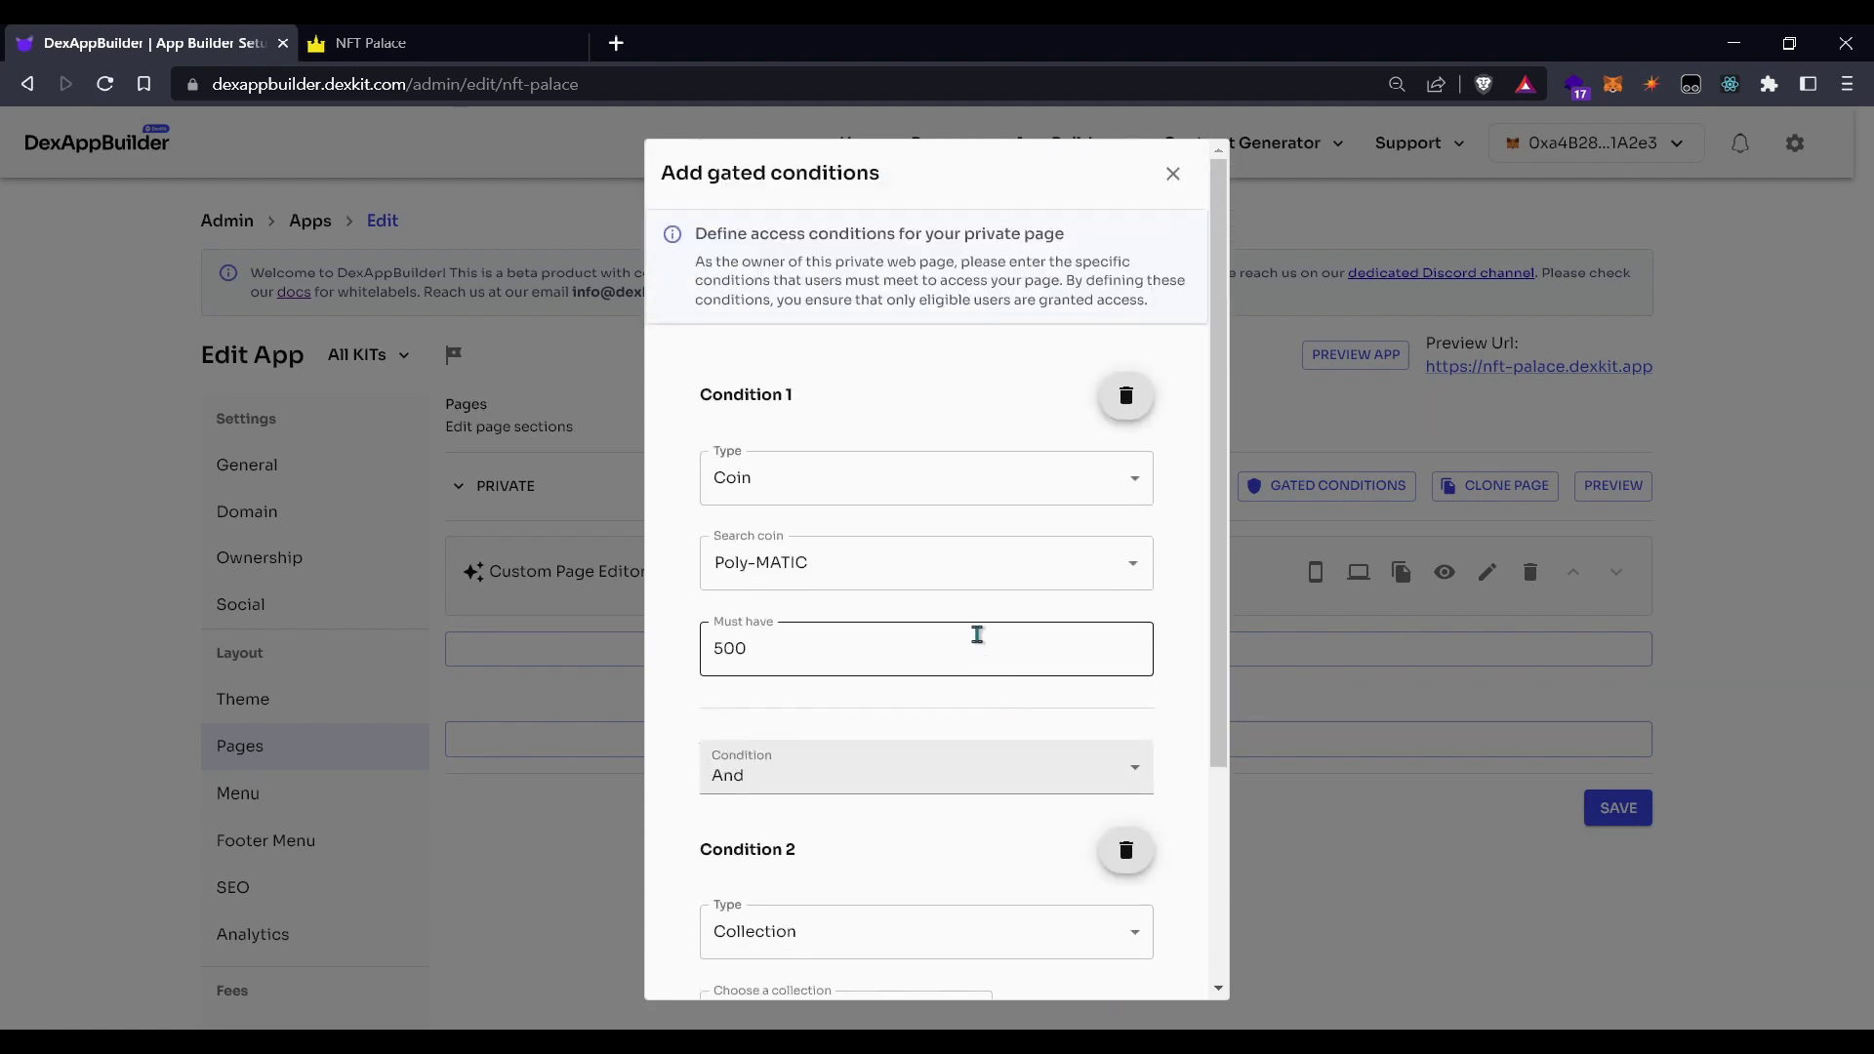
scroll(937, 734, "down", 3)
left_click(1080, 970)
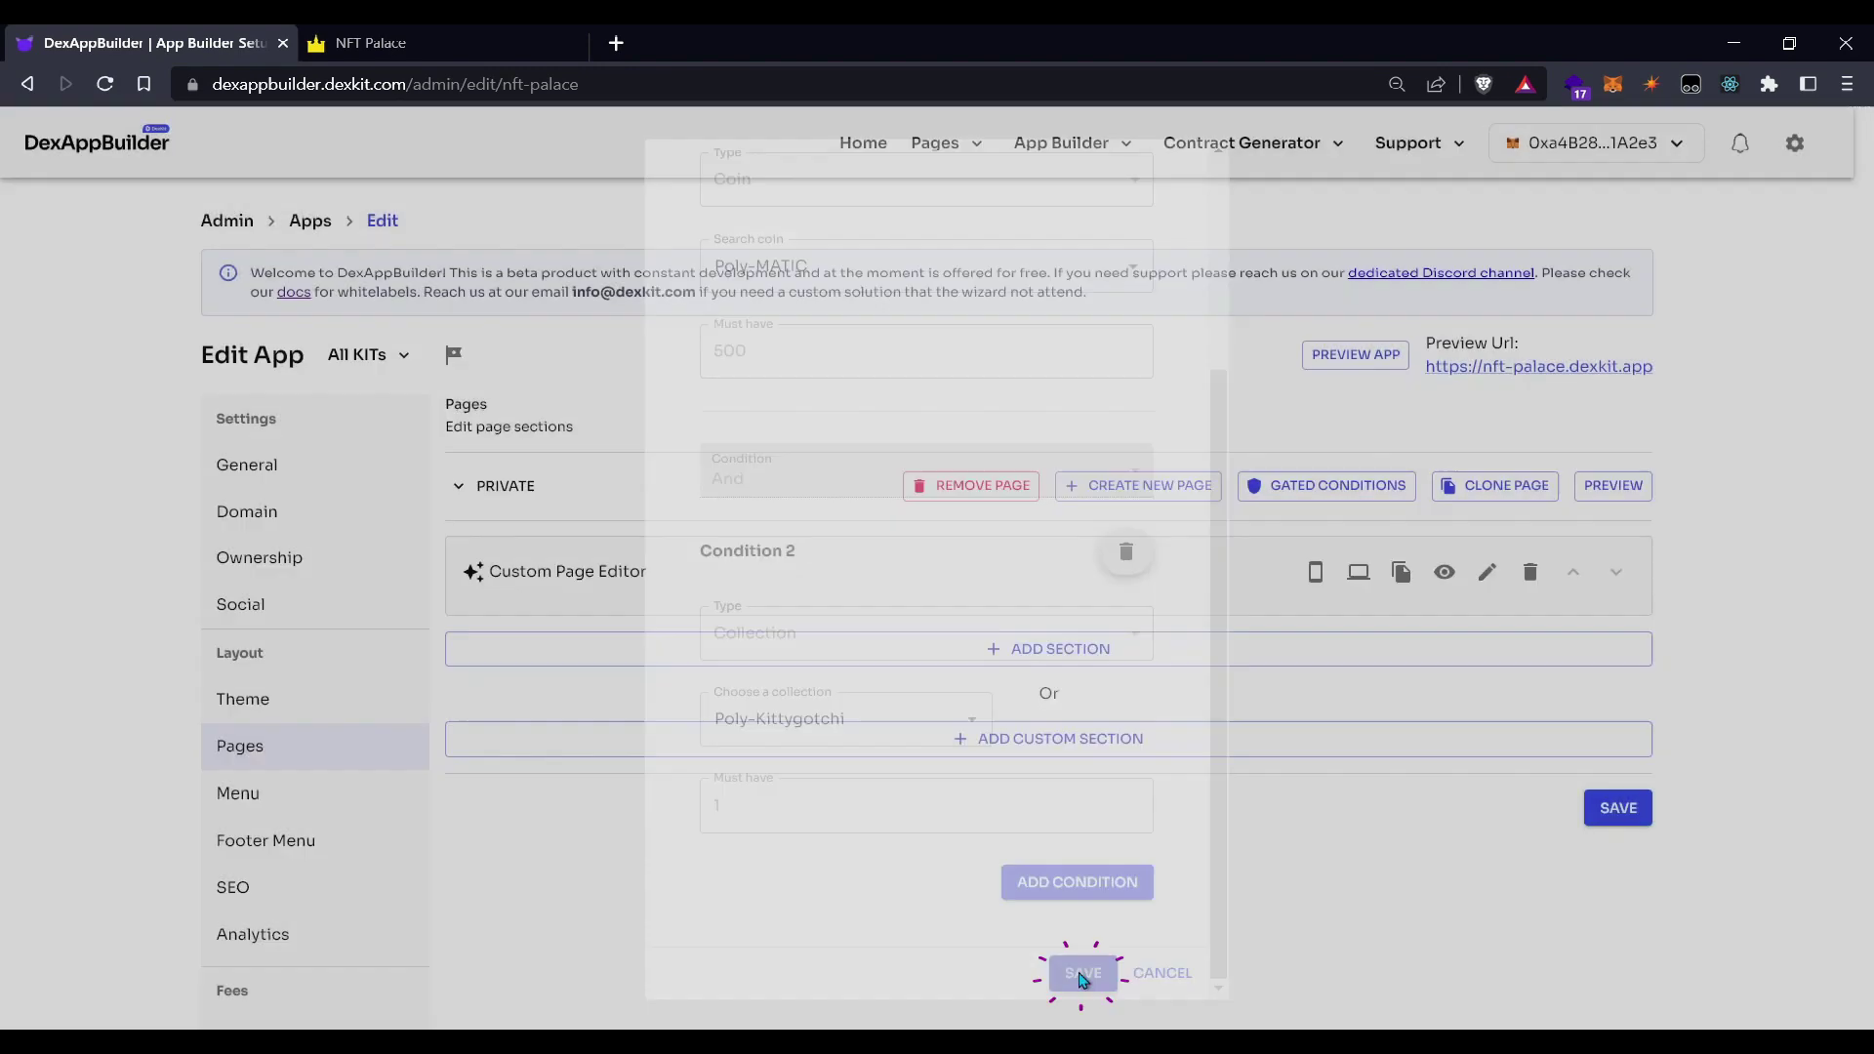
- Start adding a section to the Private page and examine the available section types
scroll(1090, 742, "down", 1)
left_click(1058, 527)
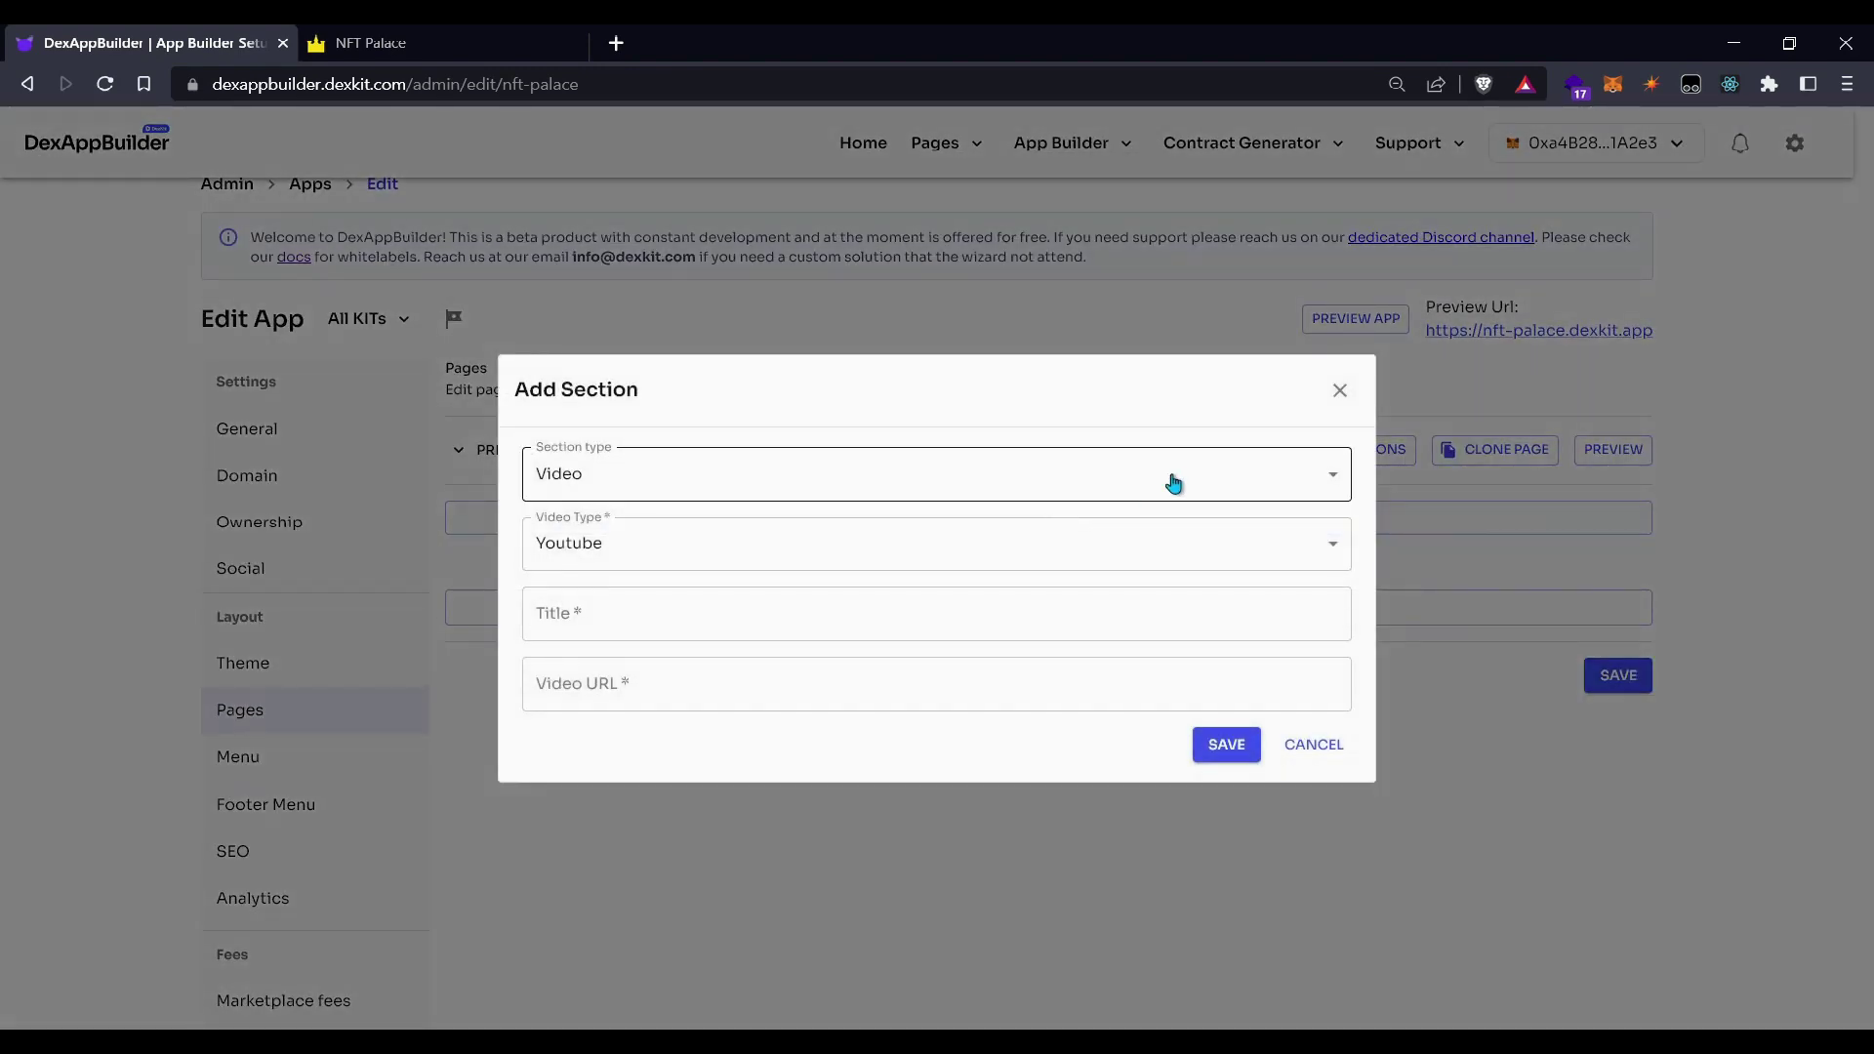
left_click(1325, 488)
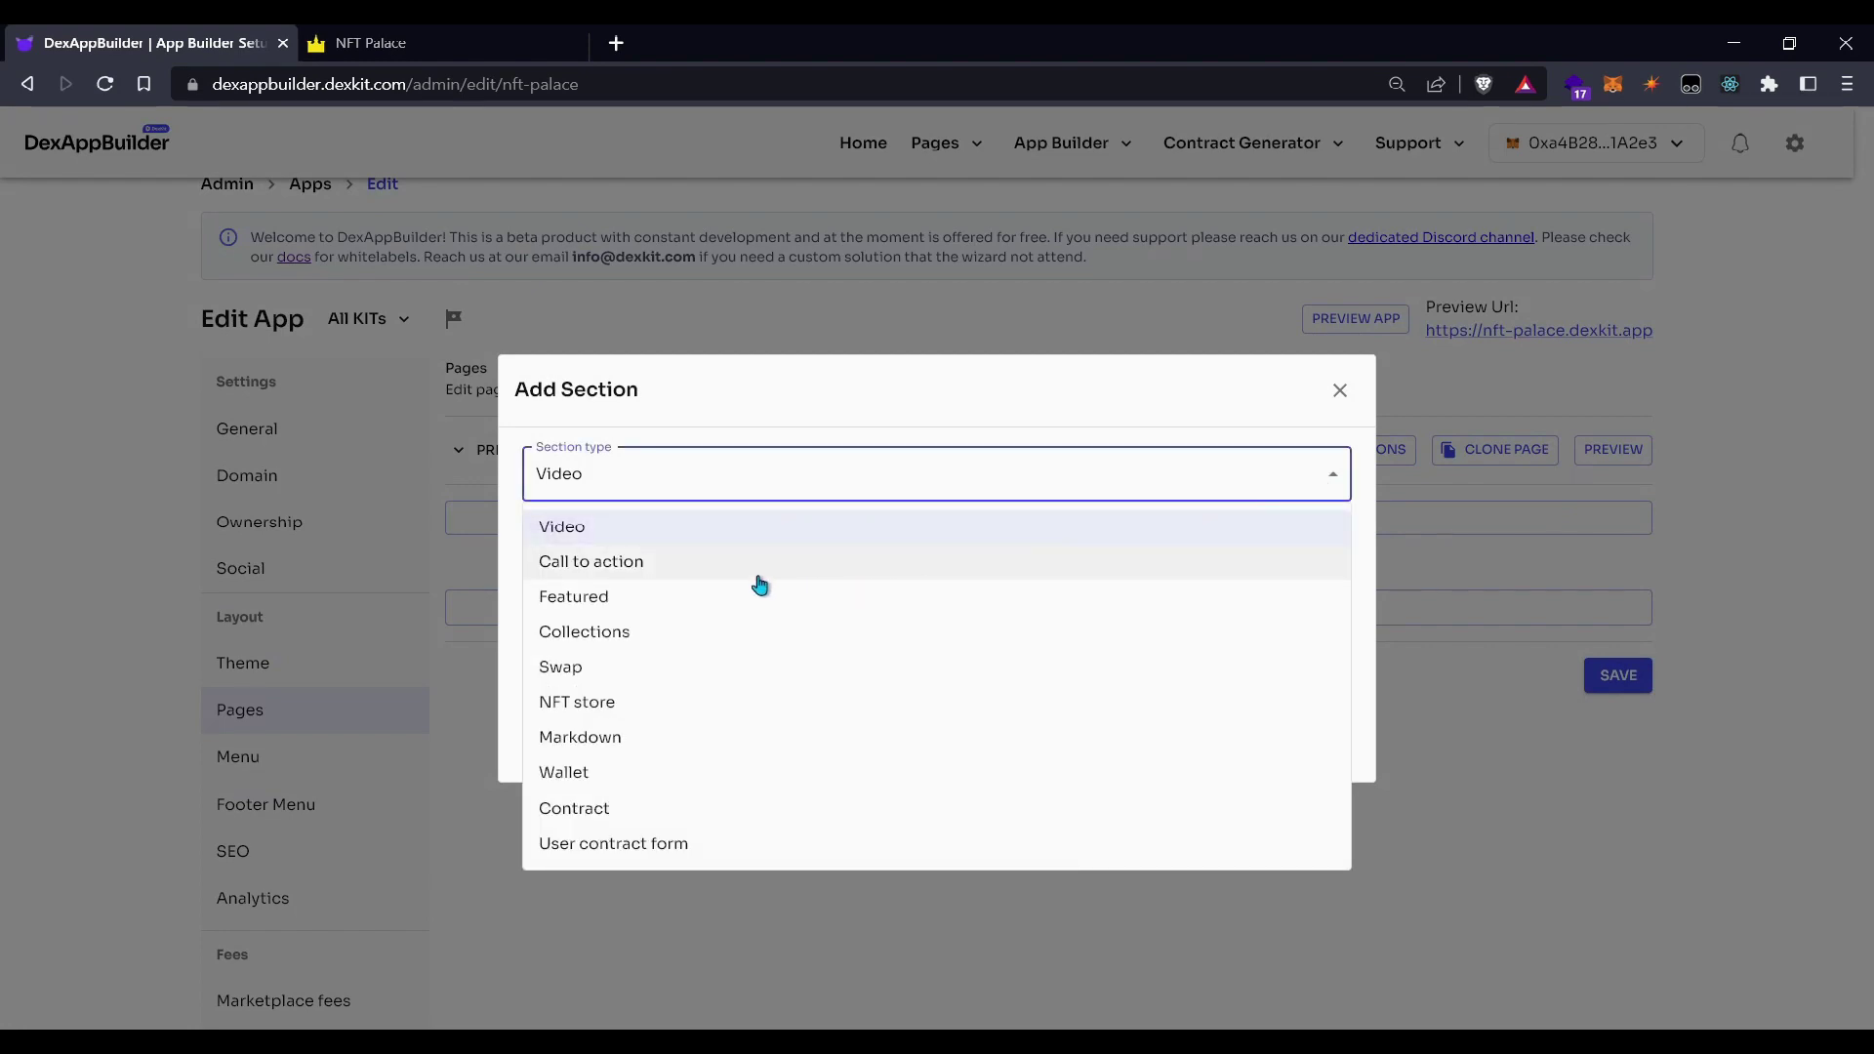
- Open the custom section editor, look through the blocks available for the page, and leave without adding any
left_click(1062, 617)
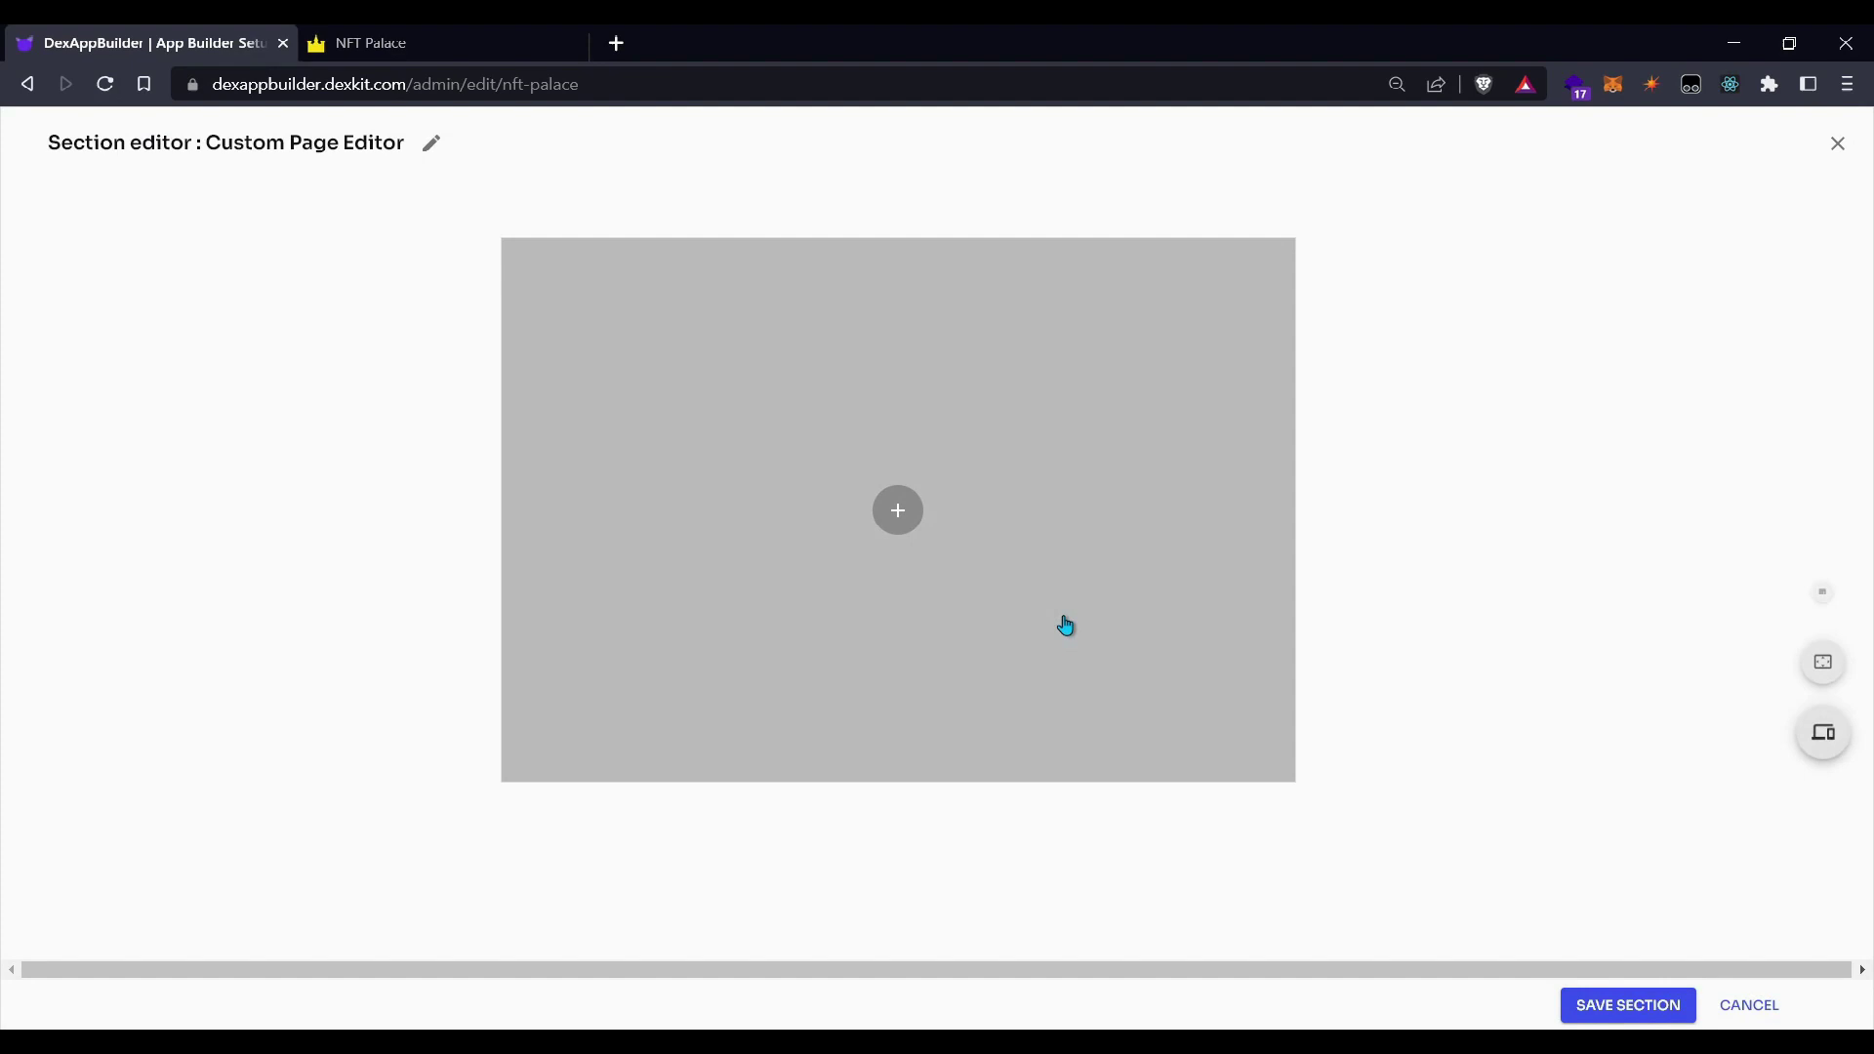
left_click(896, 517)
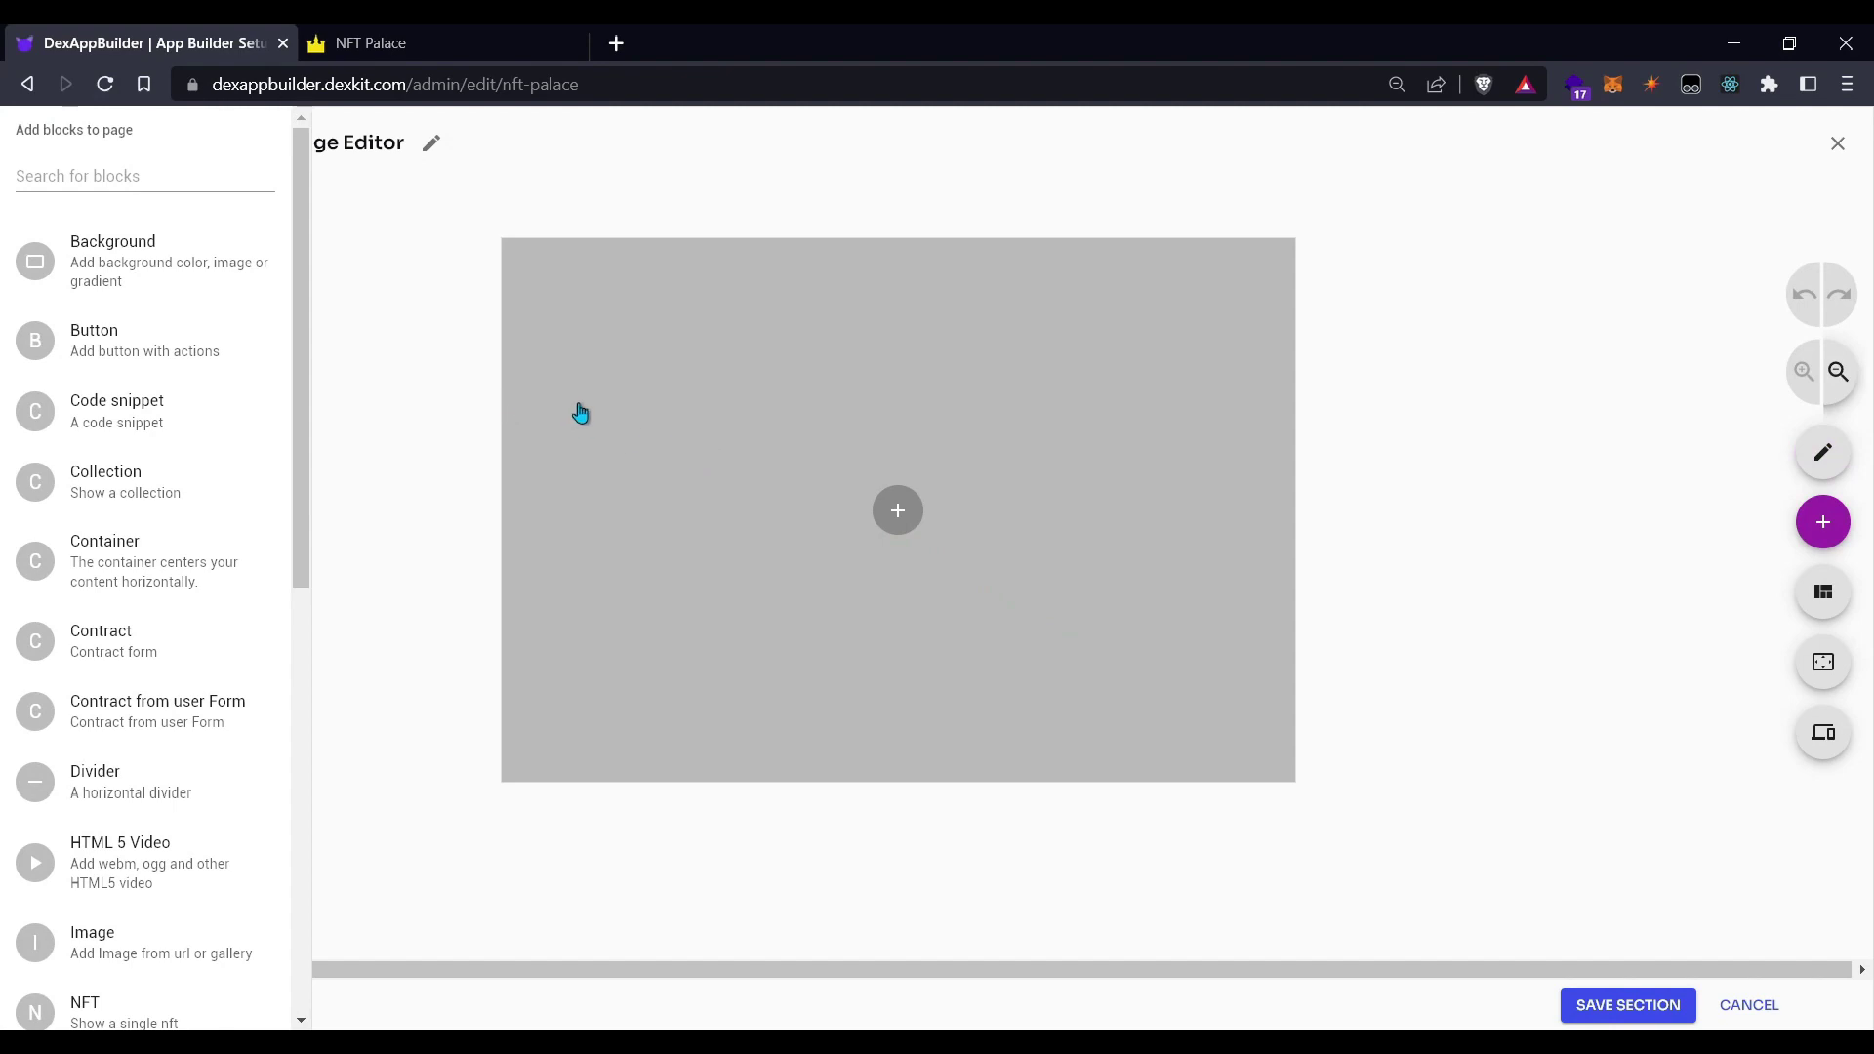
scroll(193, 447, "down", 8)
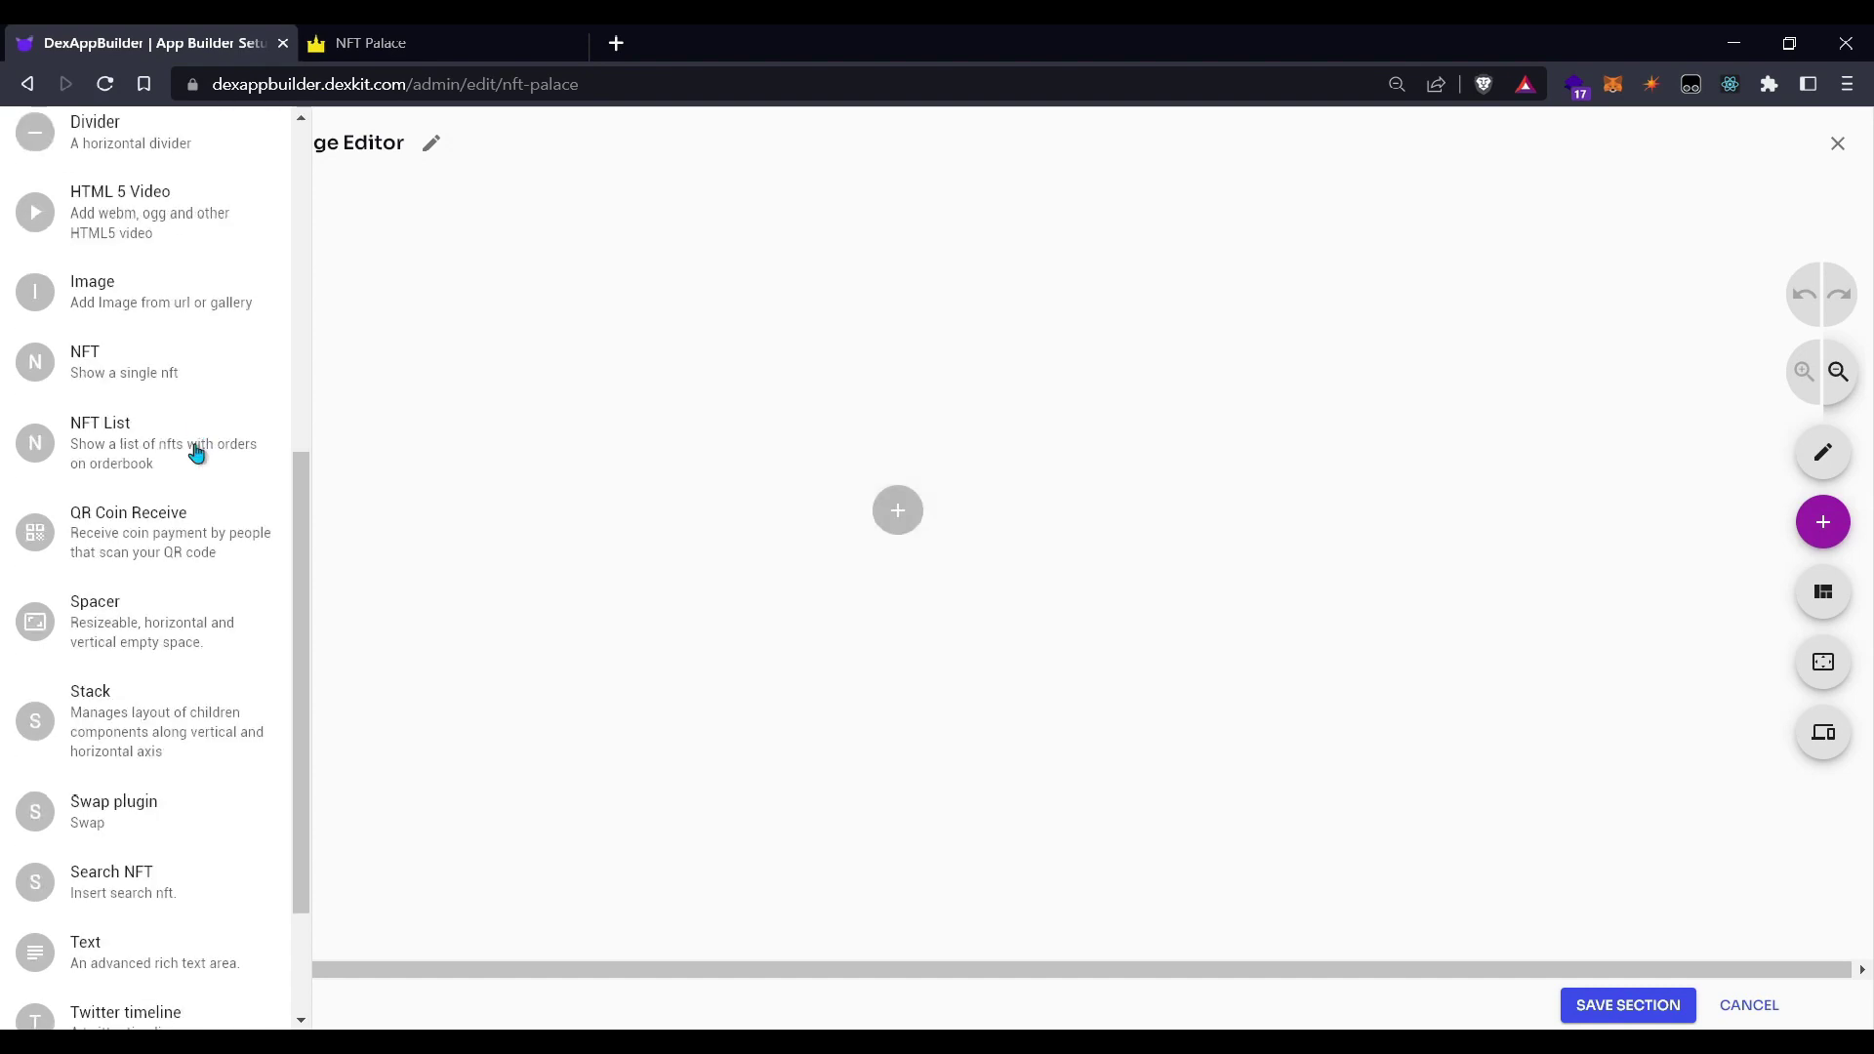
scroll(195, 449, "up", 7)
scroll(197, 454, "up", 3)
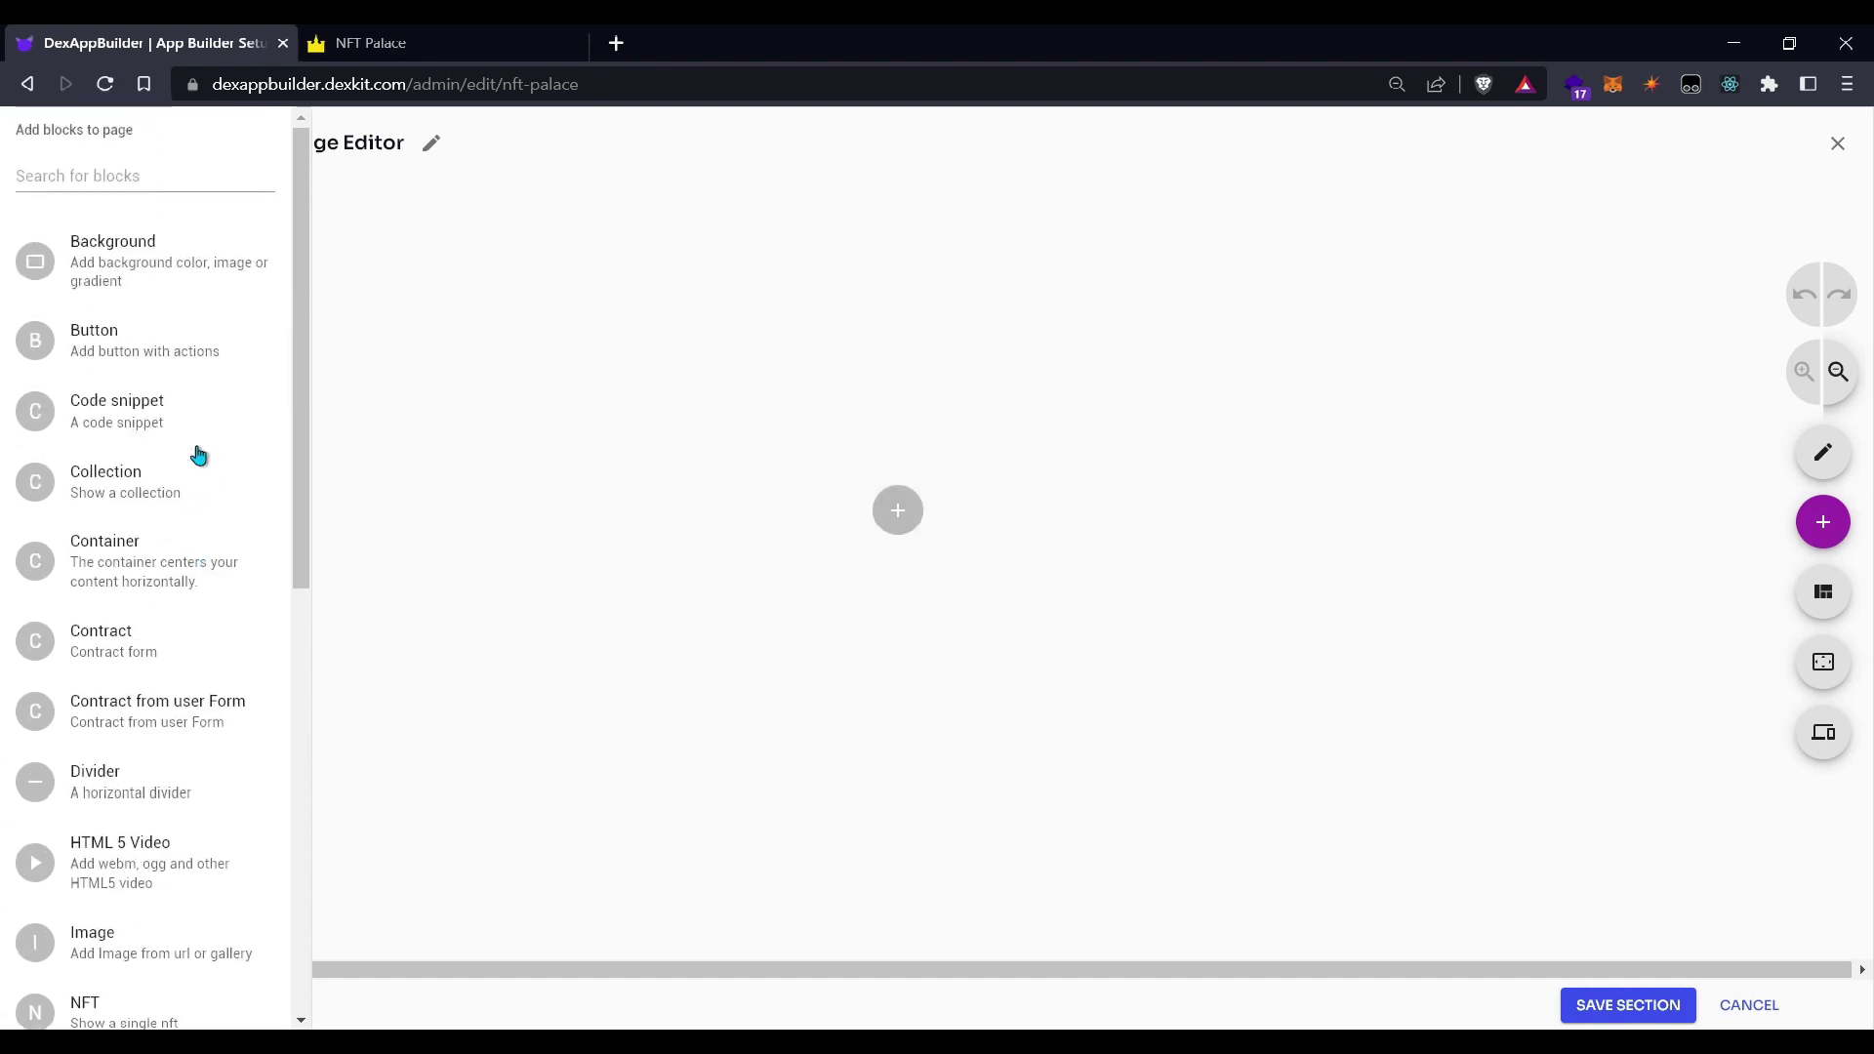
scroll(125, 292, "down", 8)
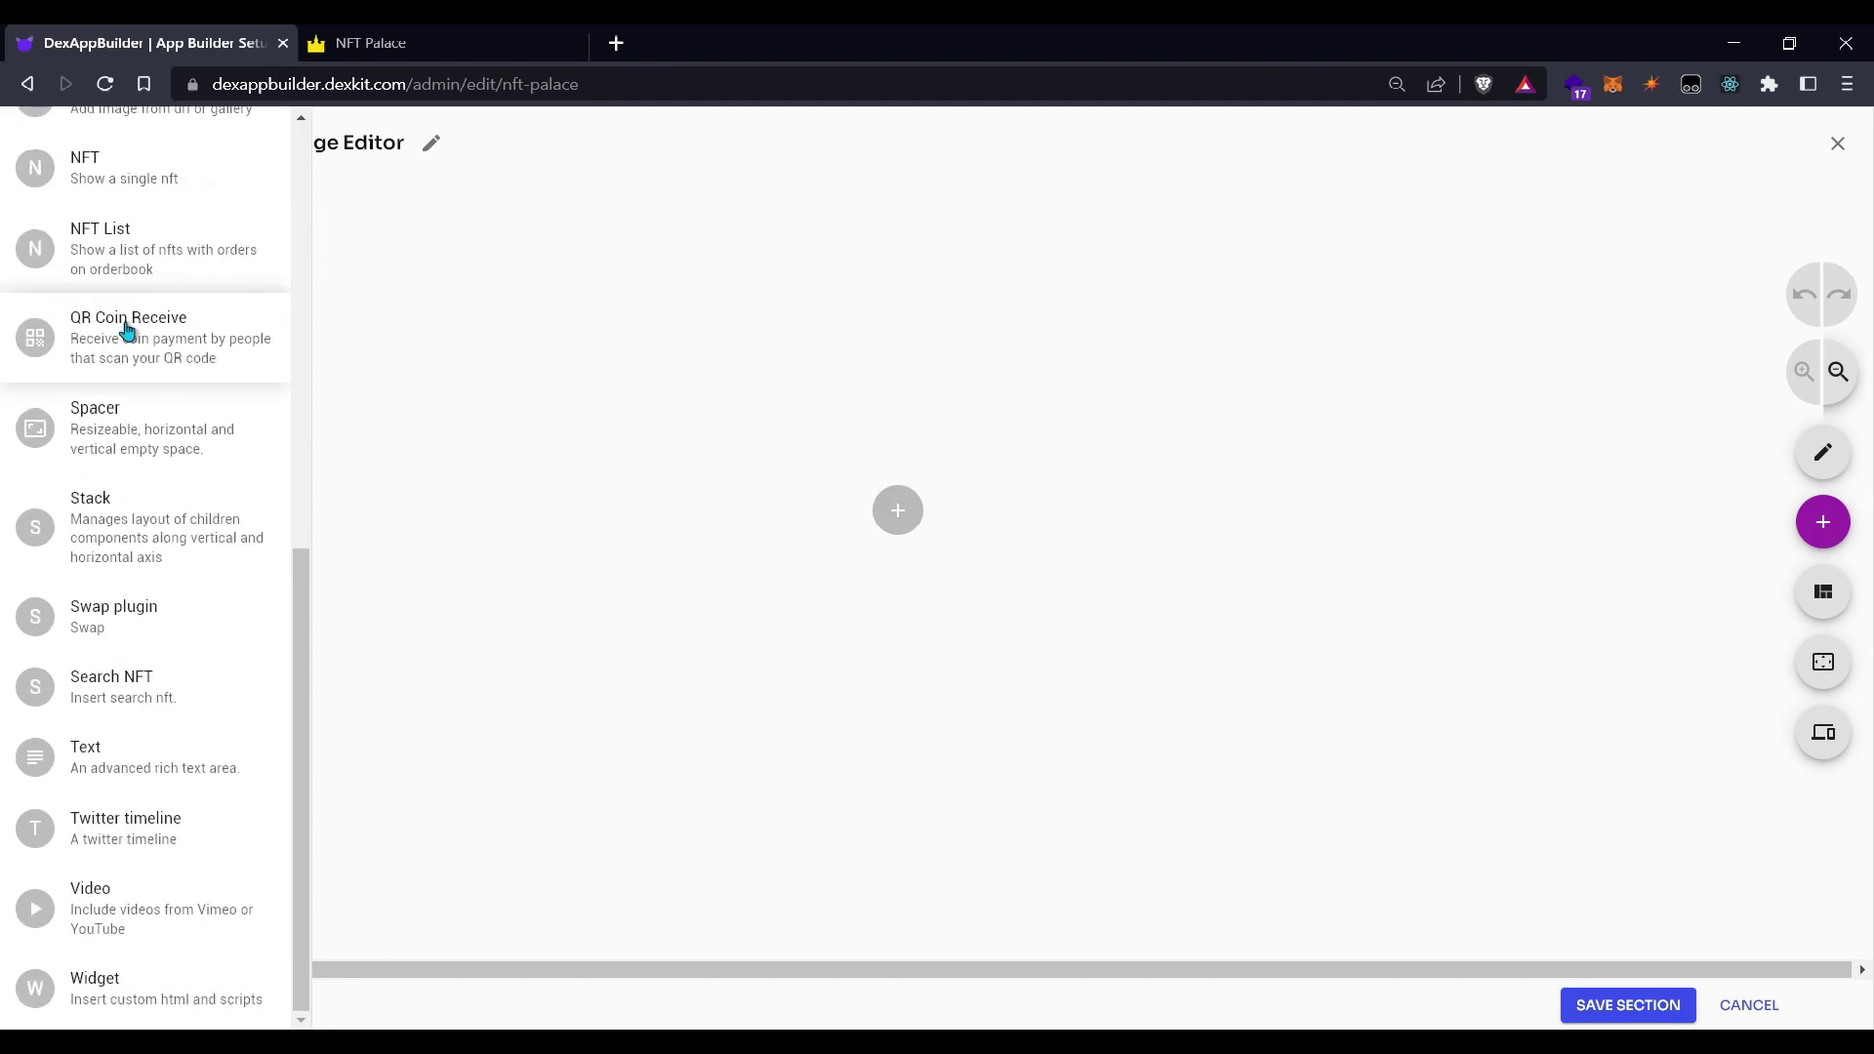
left_click(1838, 144)
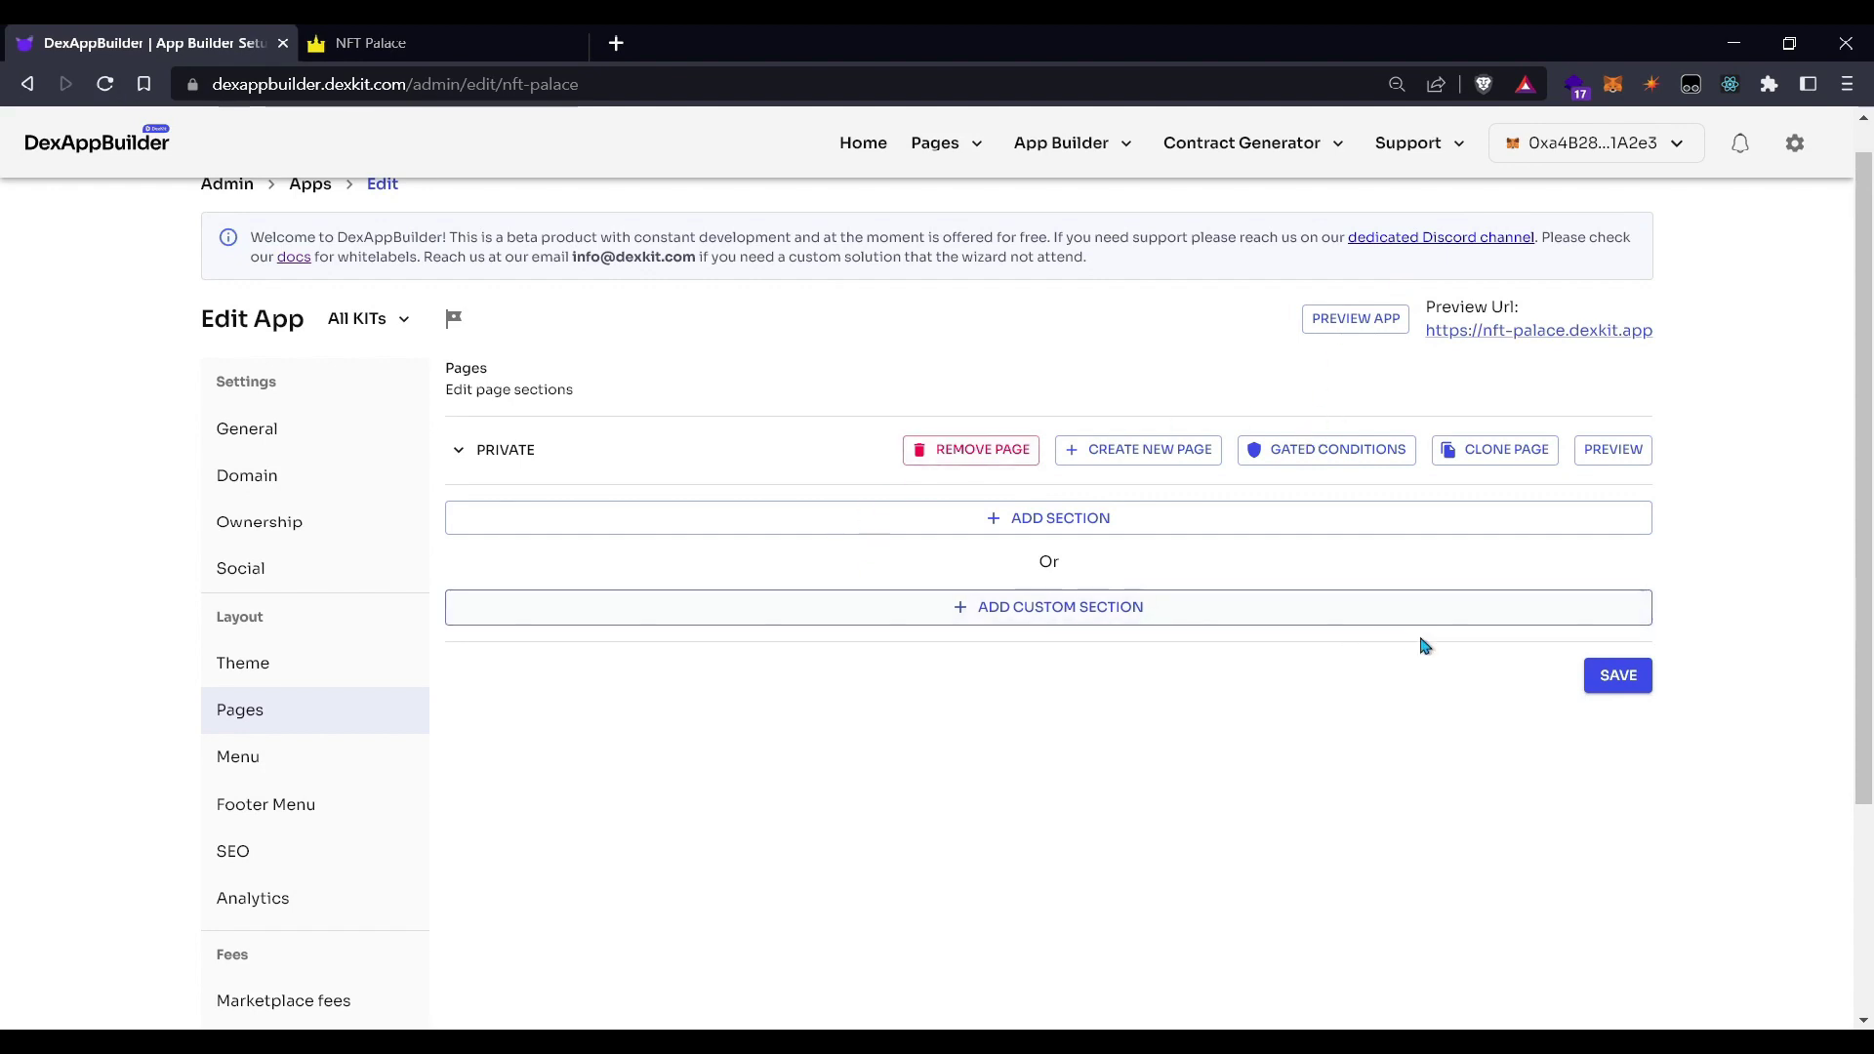
- Save the app's page settings with the Private page and confirm sending the configuration
left_click(1624, 686)
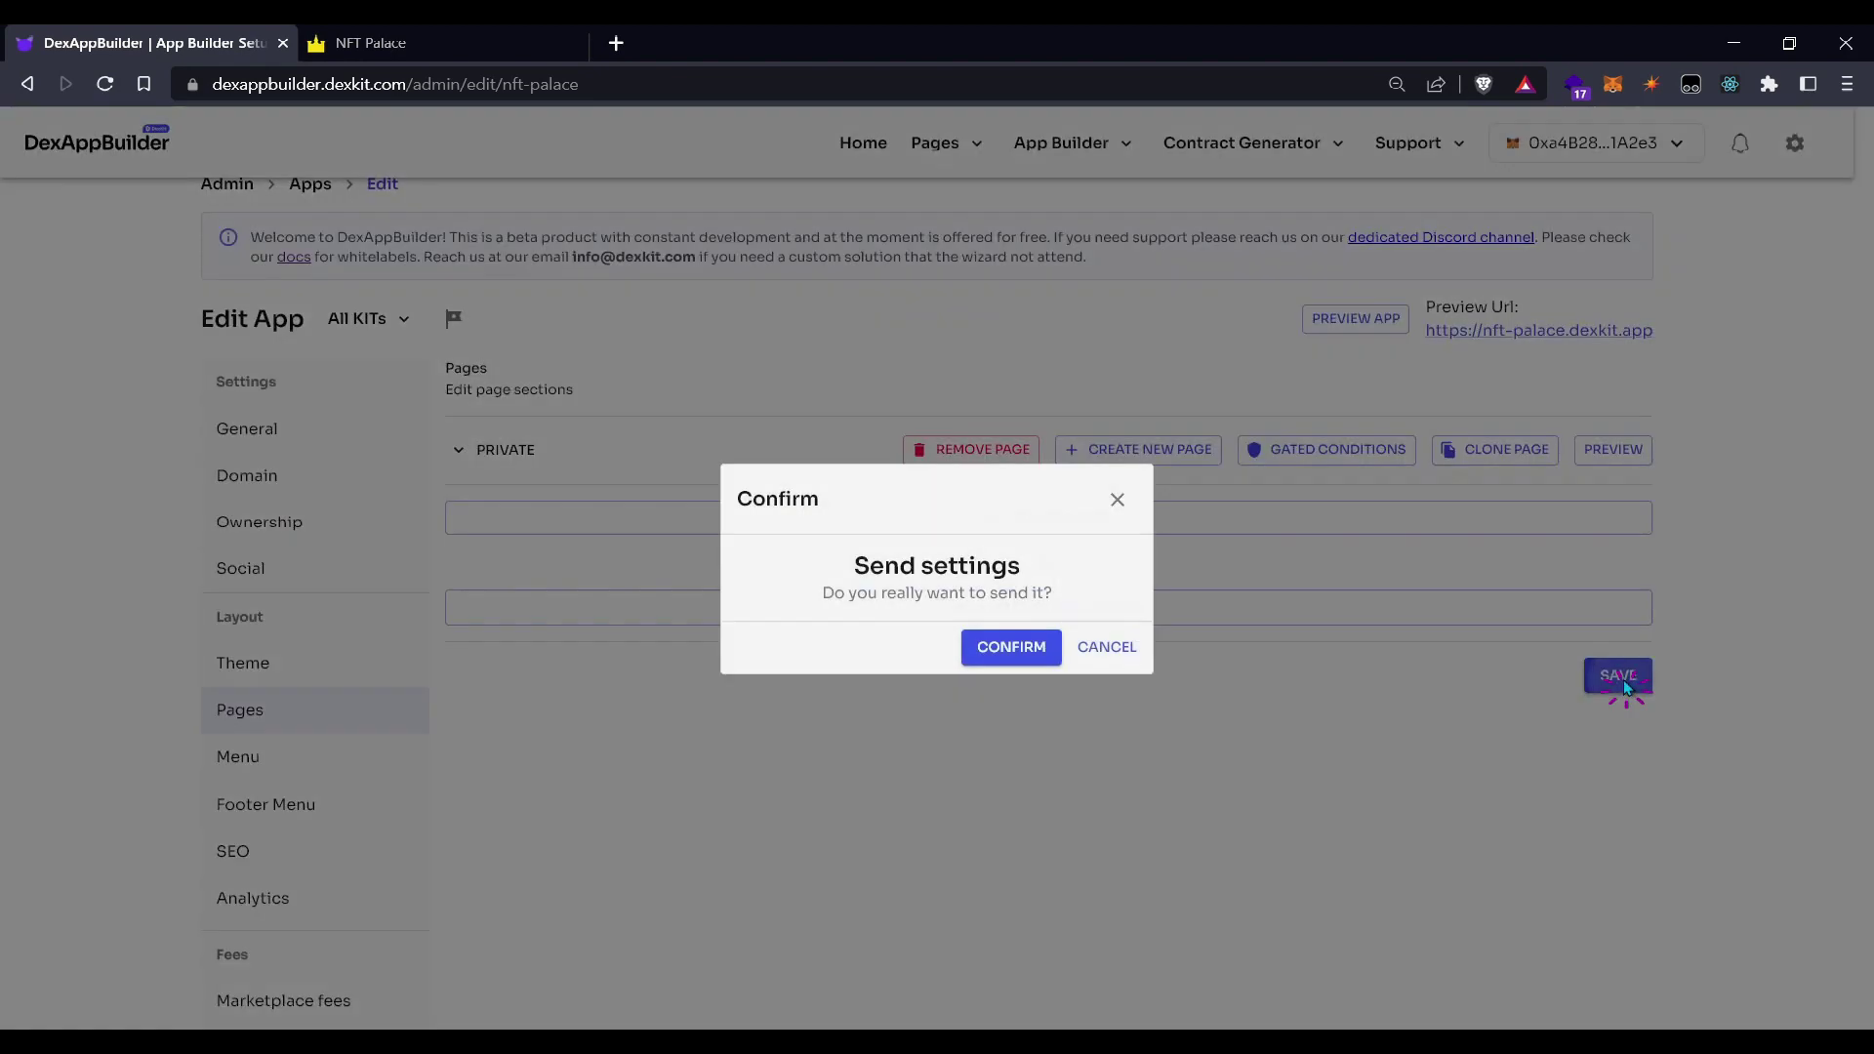
left_click(1002, 648)
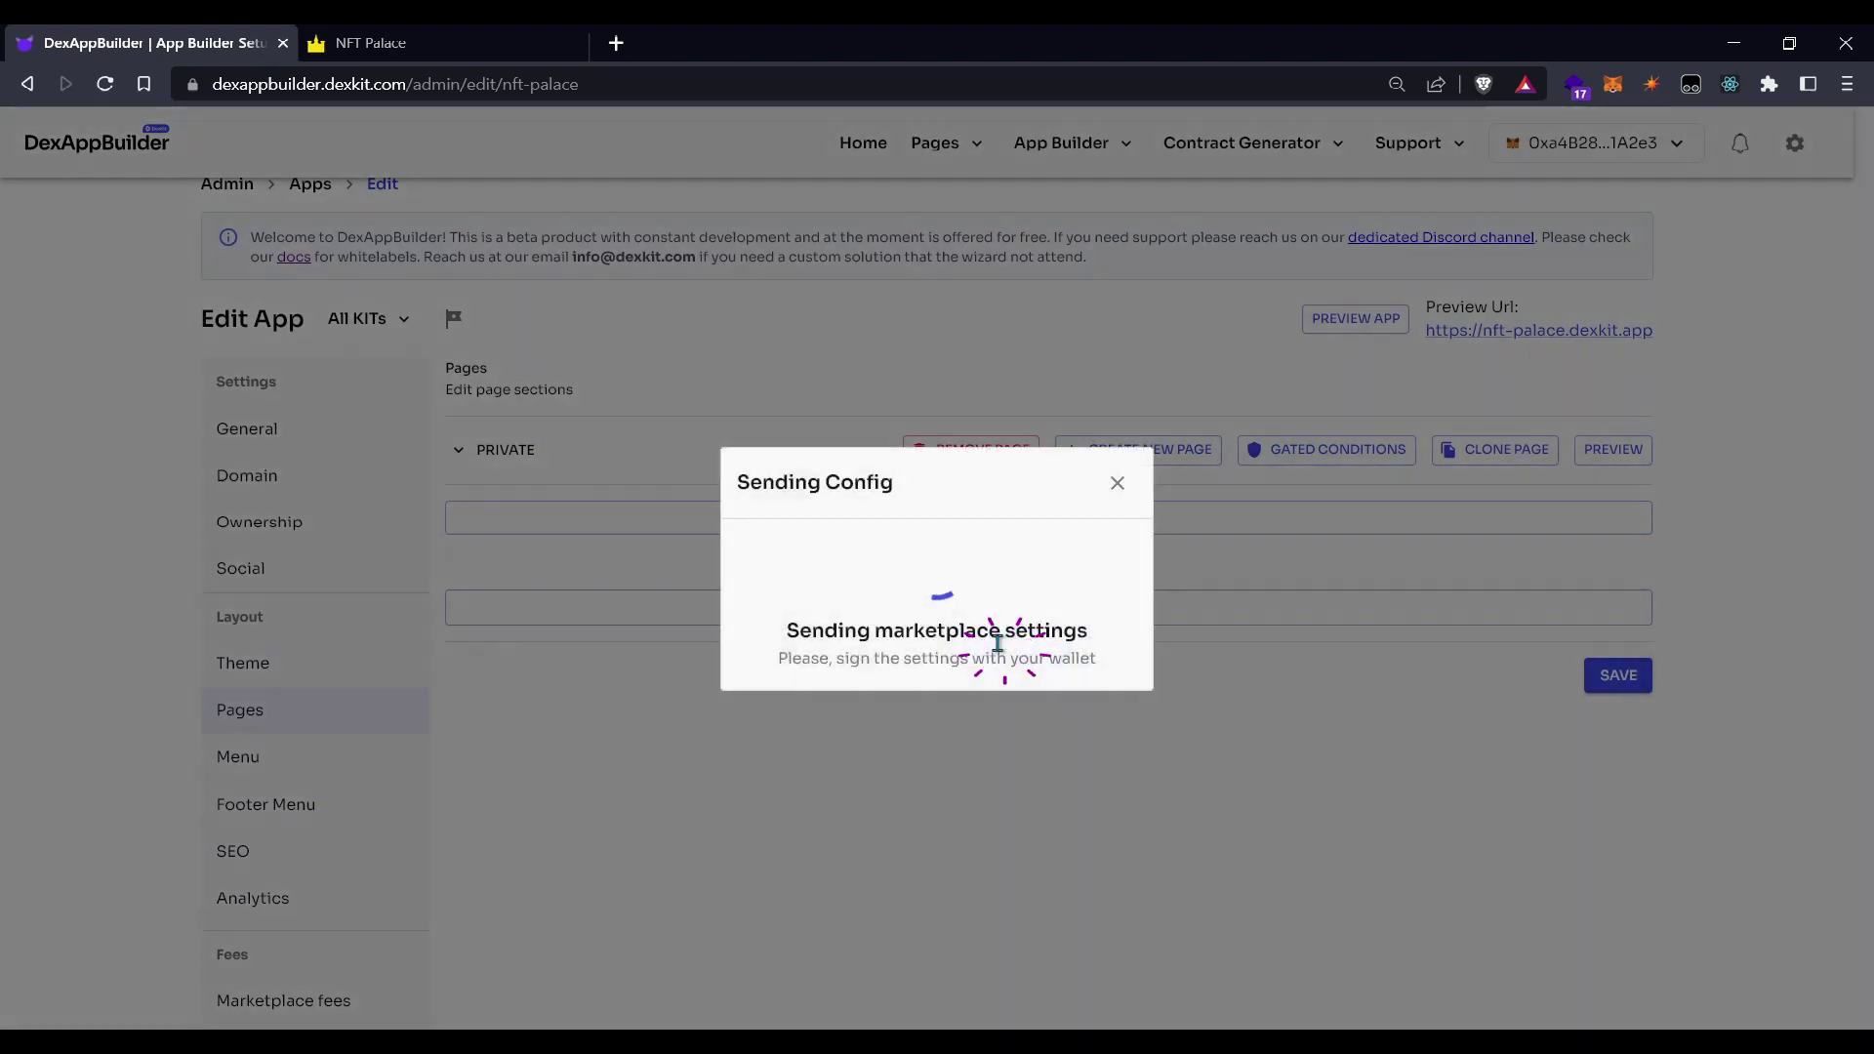
left_click(1120, 497)
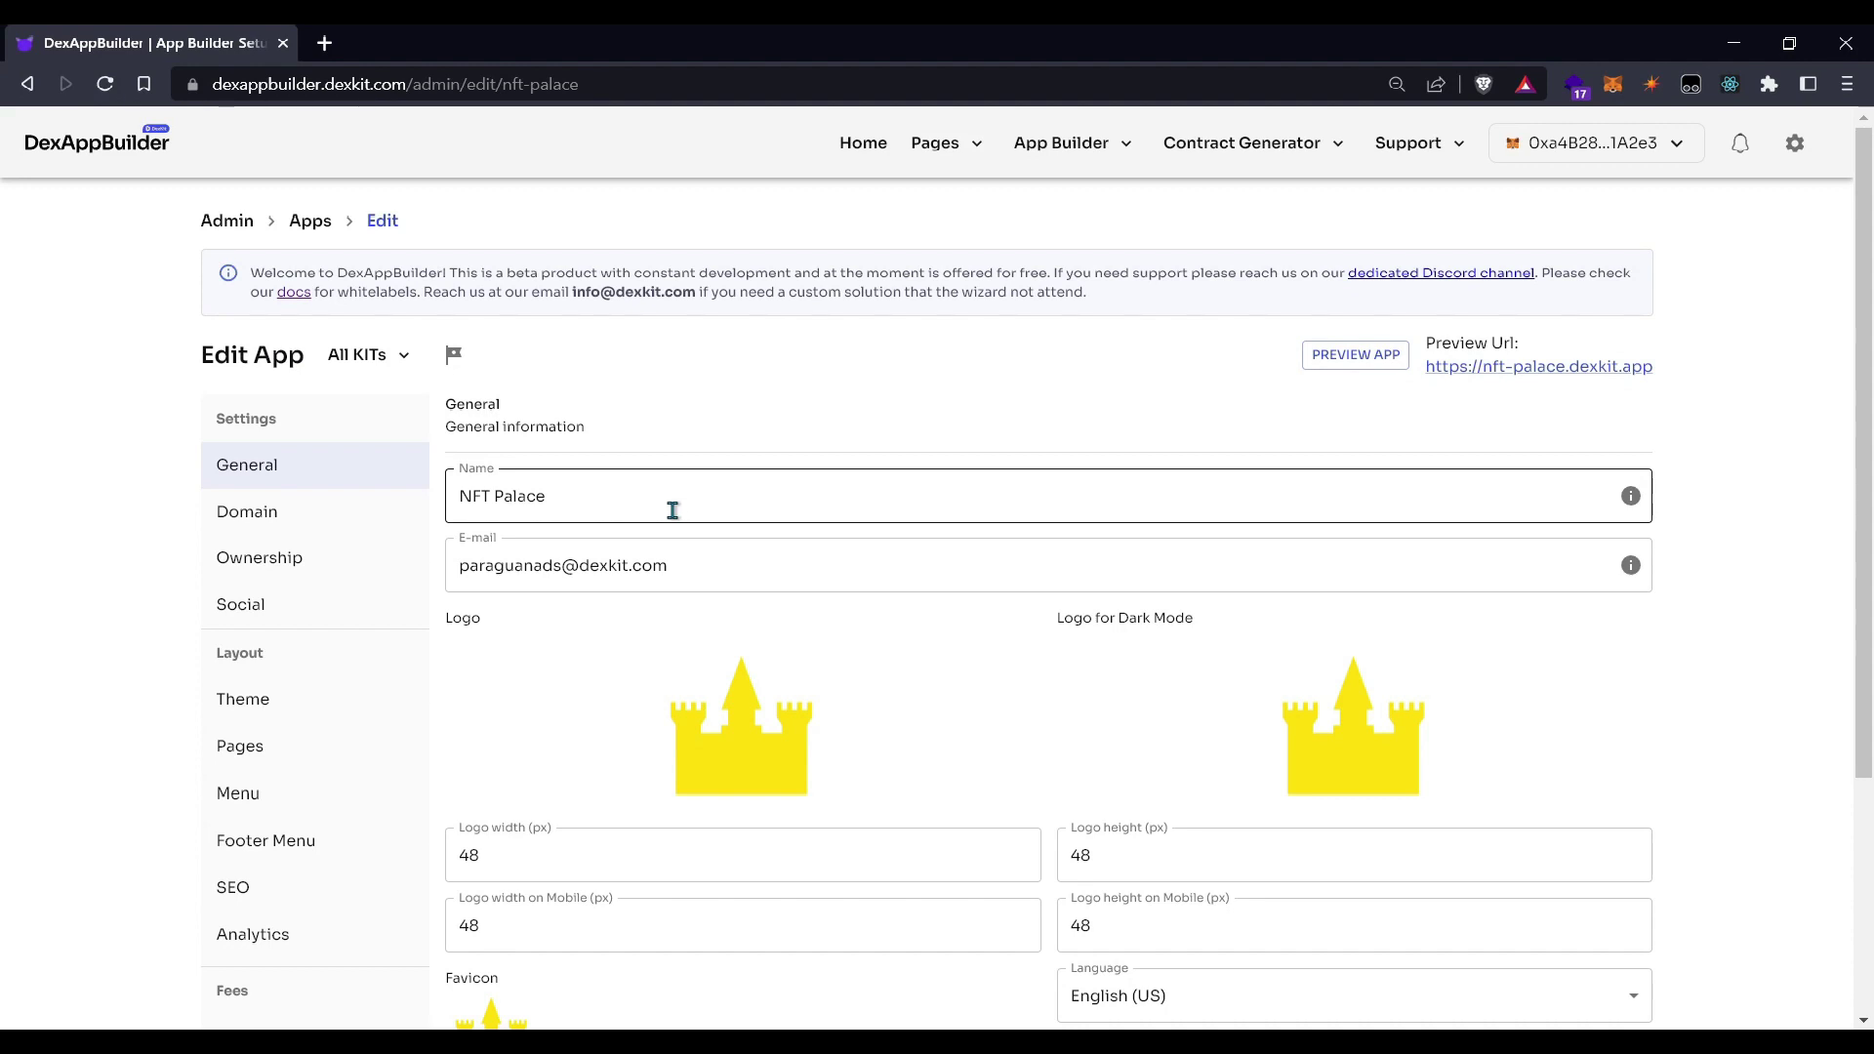
- Add a Page-type entry for the Private page to the app's menu
left_click(504, 543)
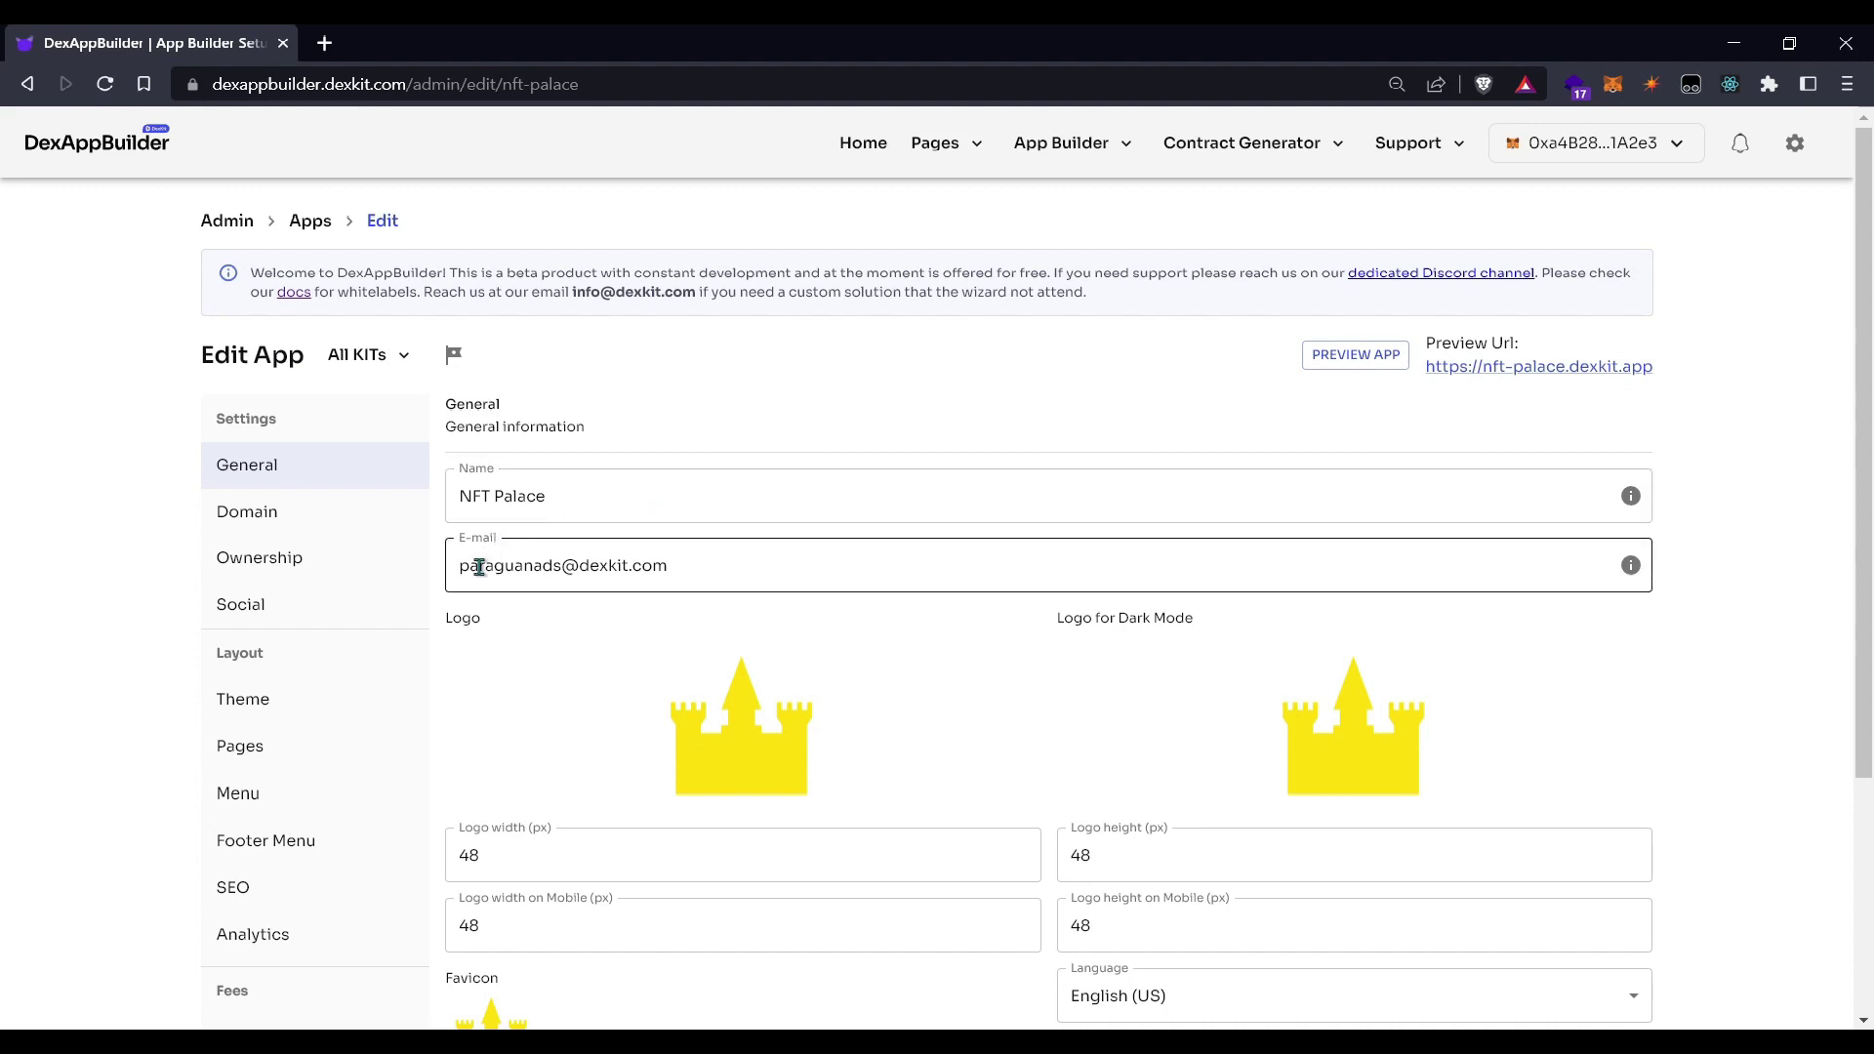
left_click(246, 796)
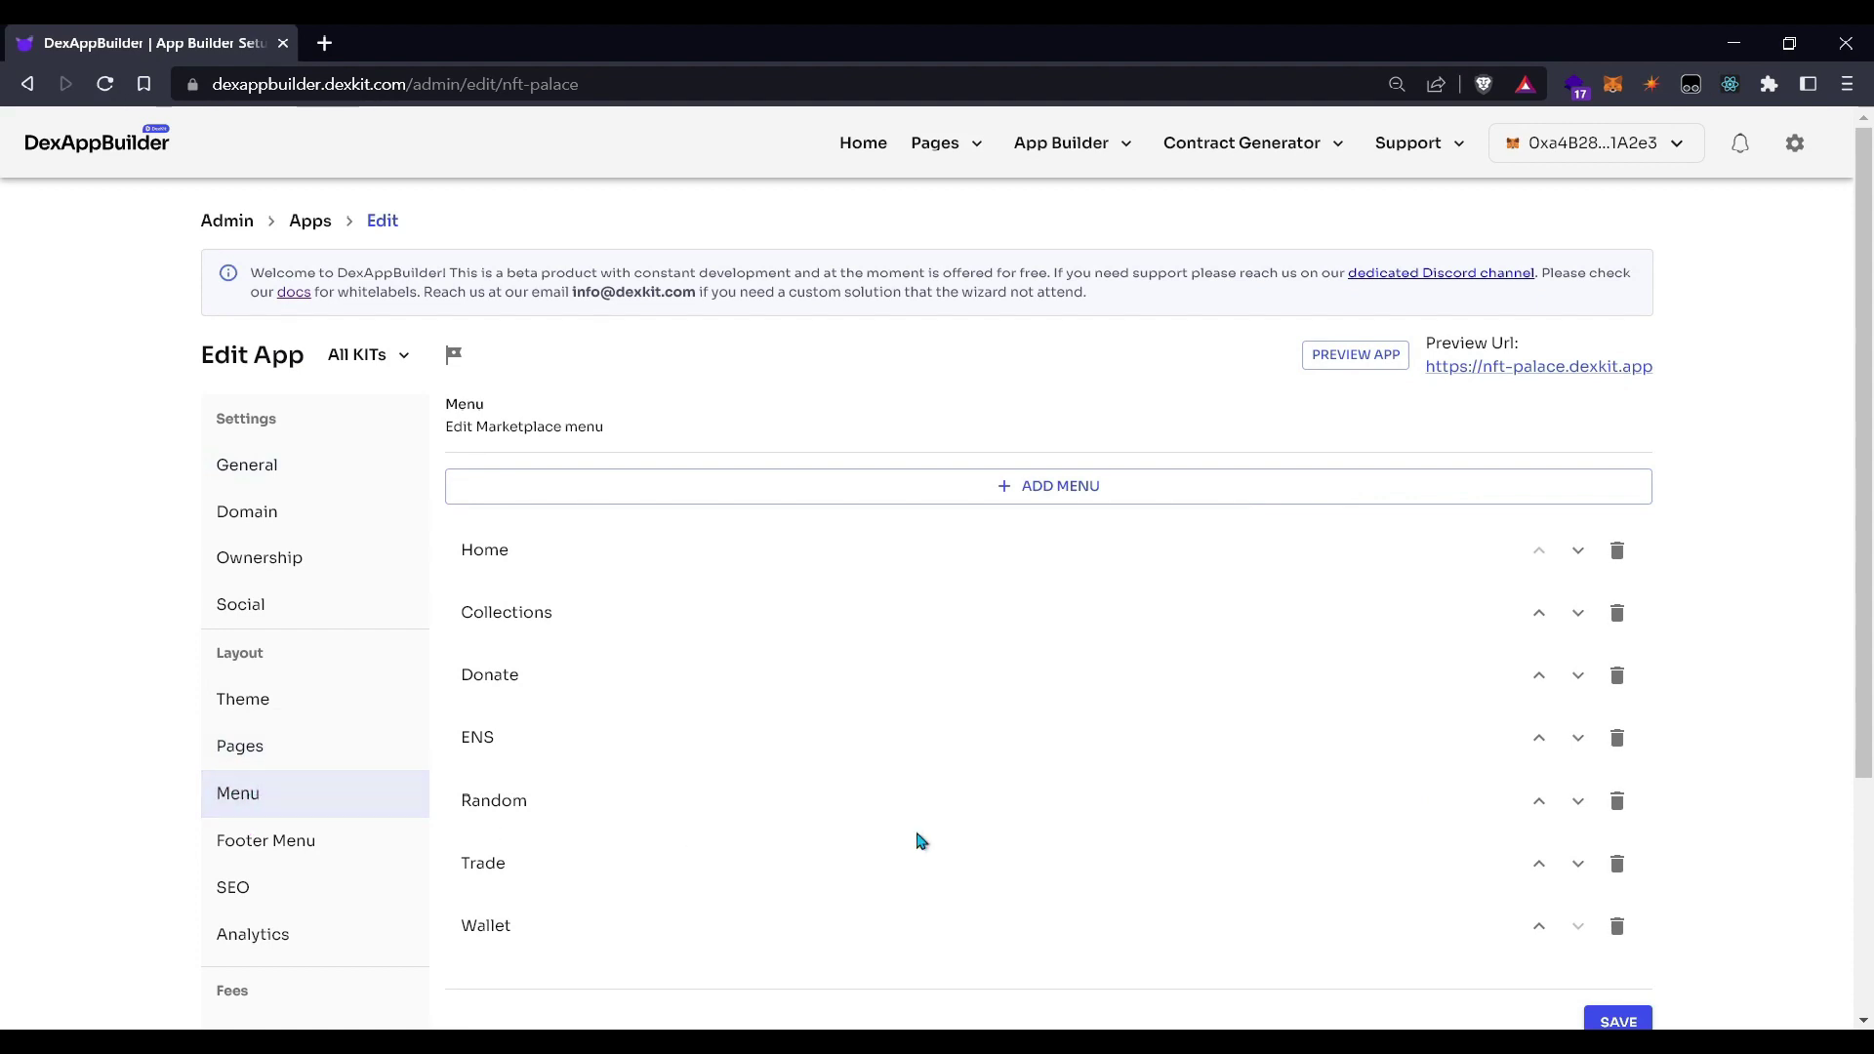
left_click(1021, 498)
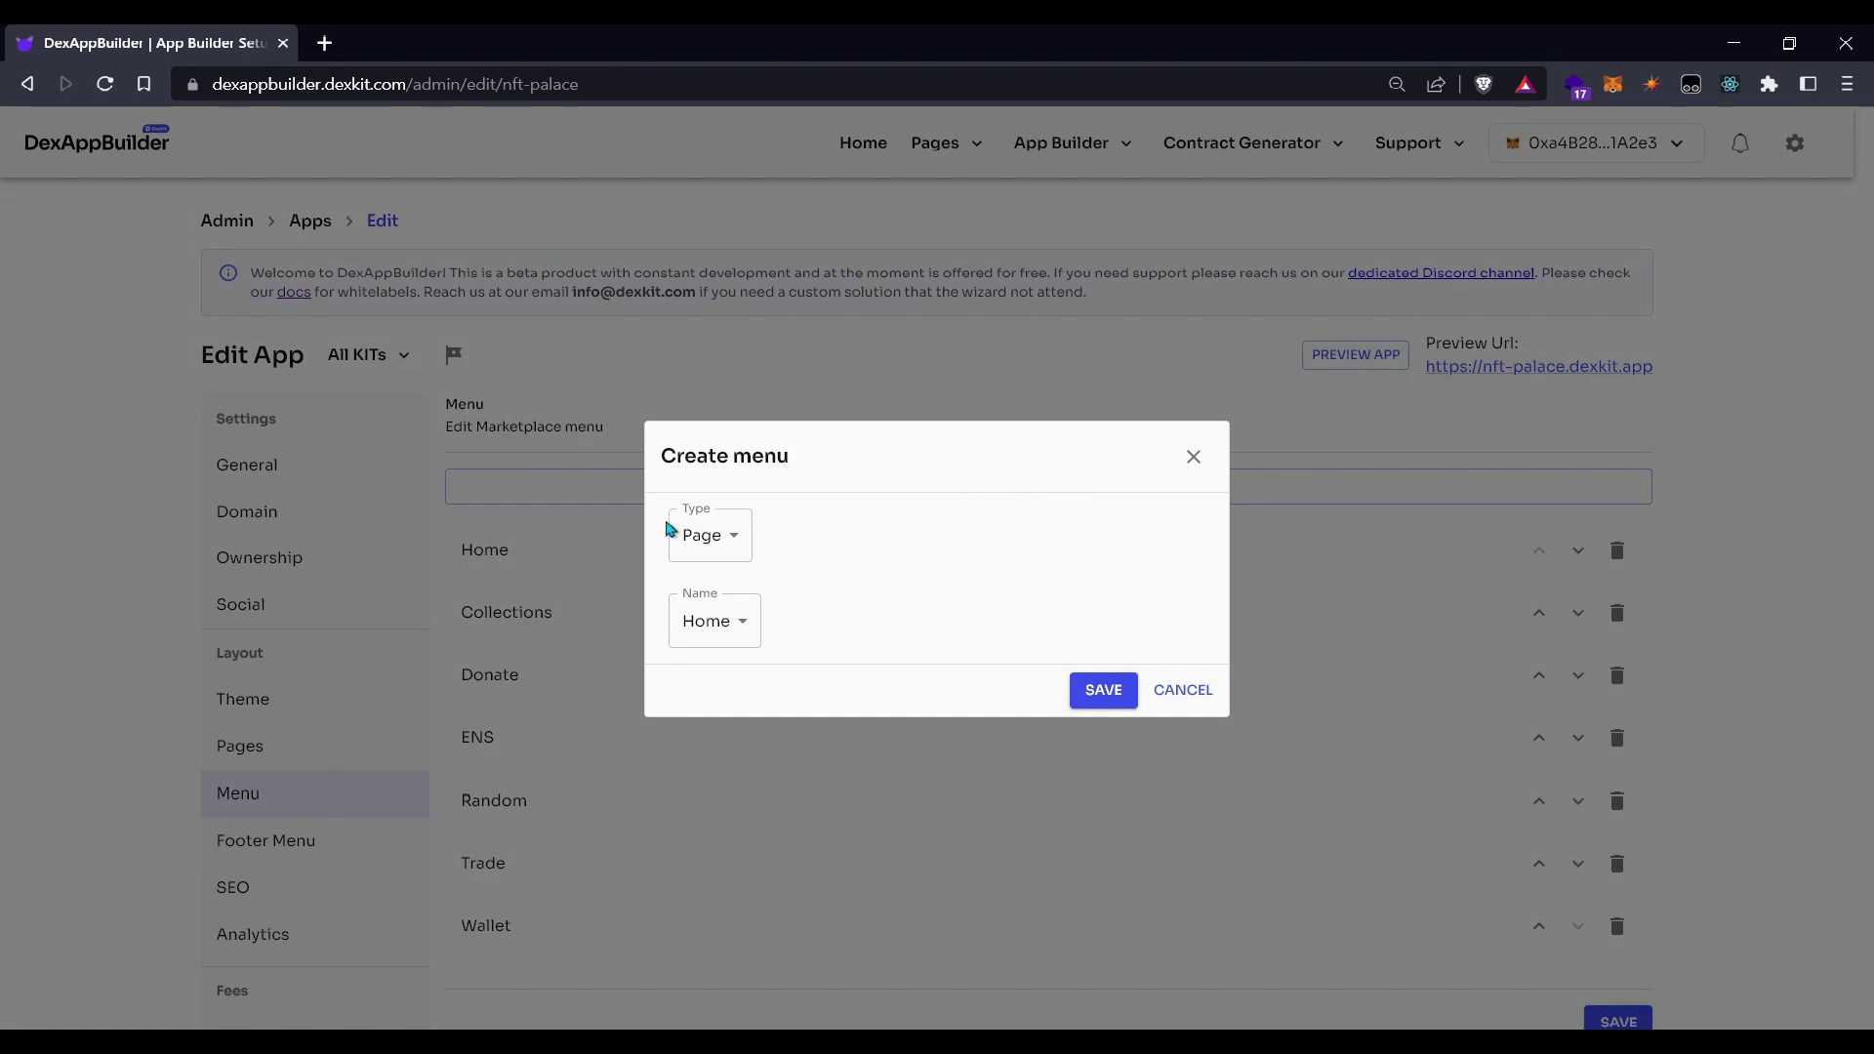
left_click(704, 621)
left_click(716, 848)
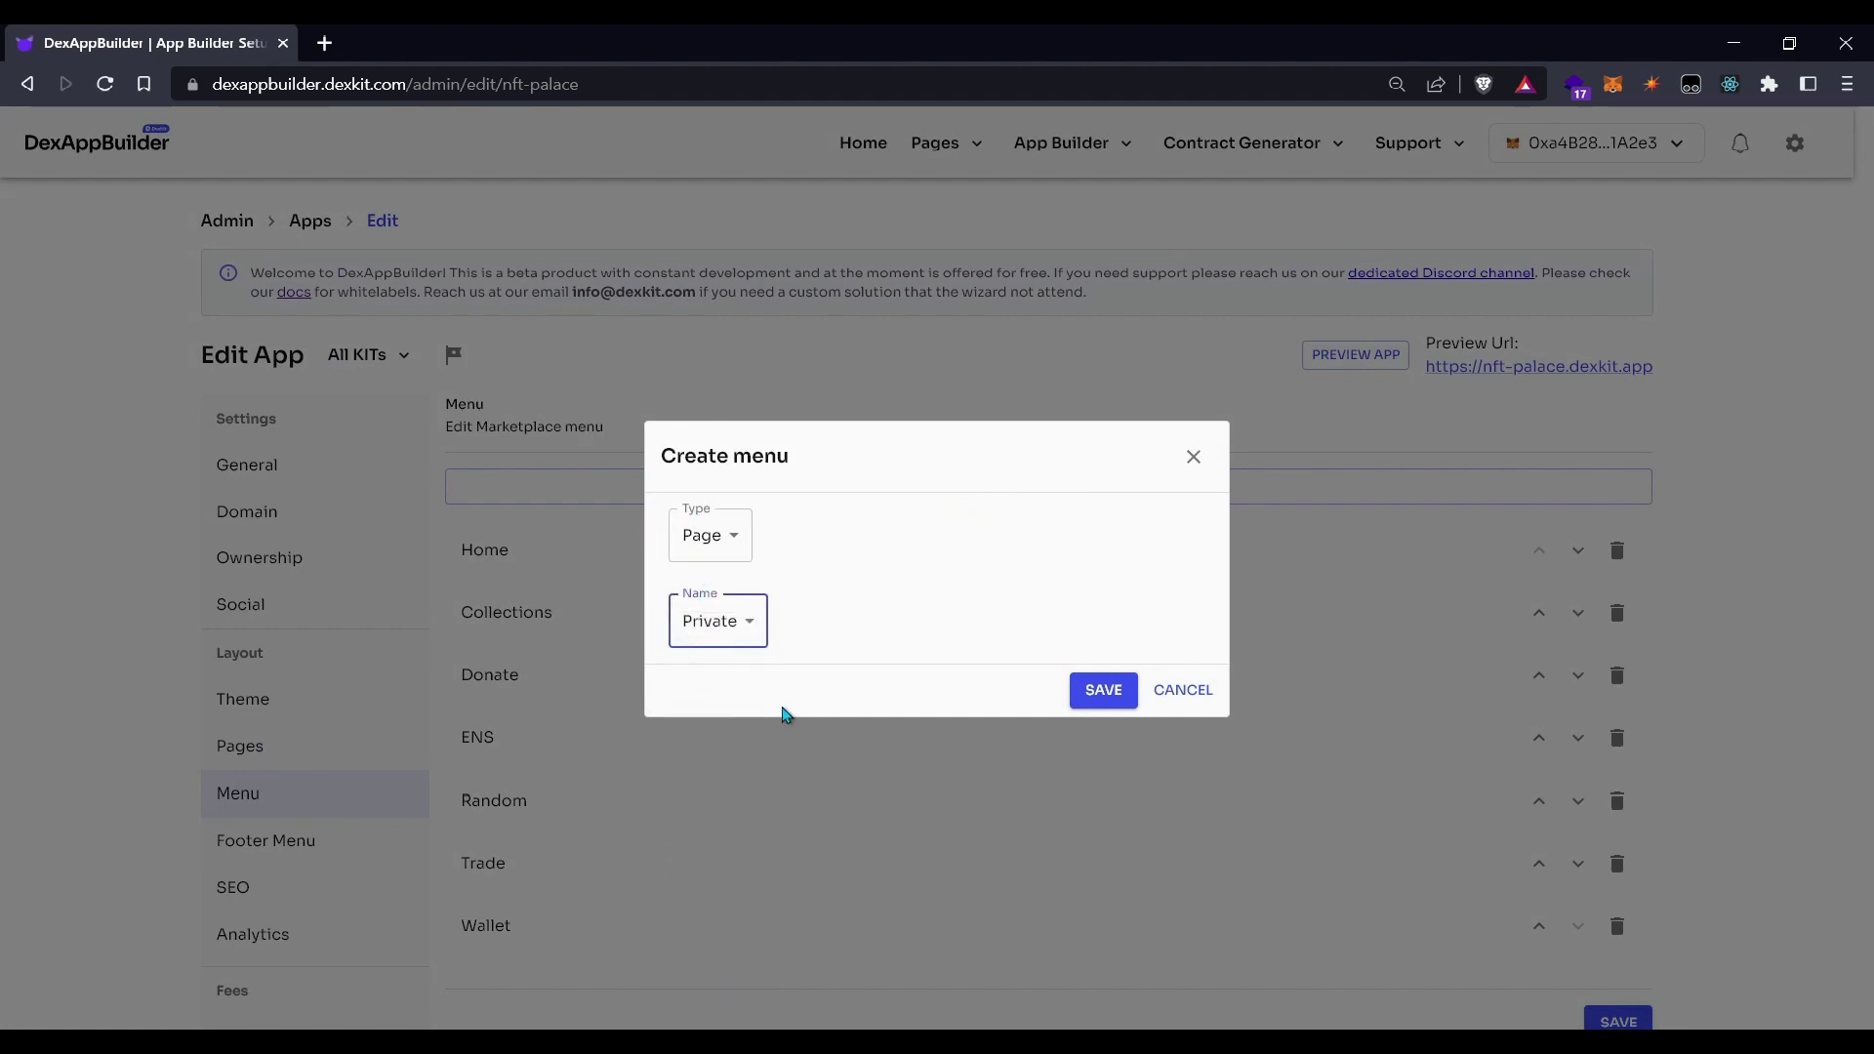
left_click(1104, 691)
- Move the Private menu entry up so it sits between ENS and Random
left_click(1540, 830)
left_click(1543, 769)
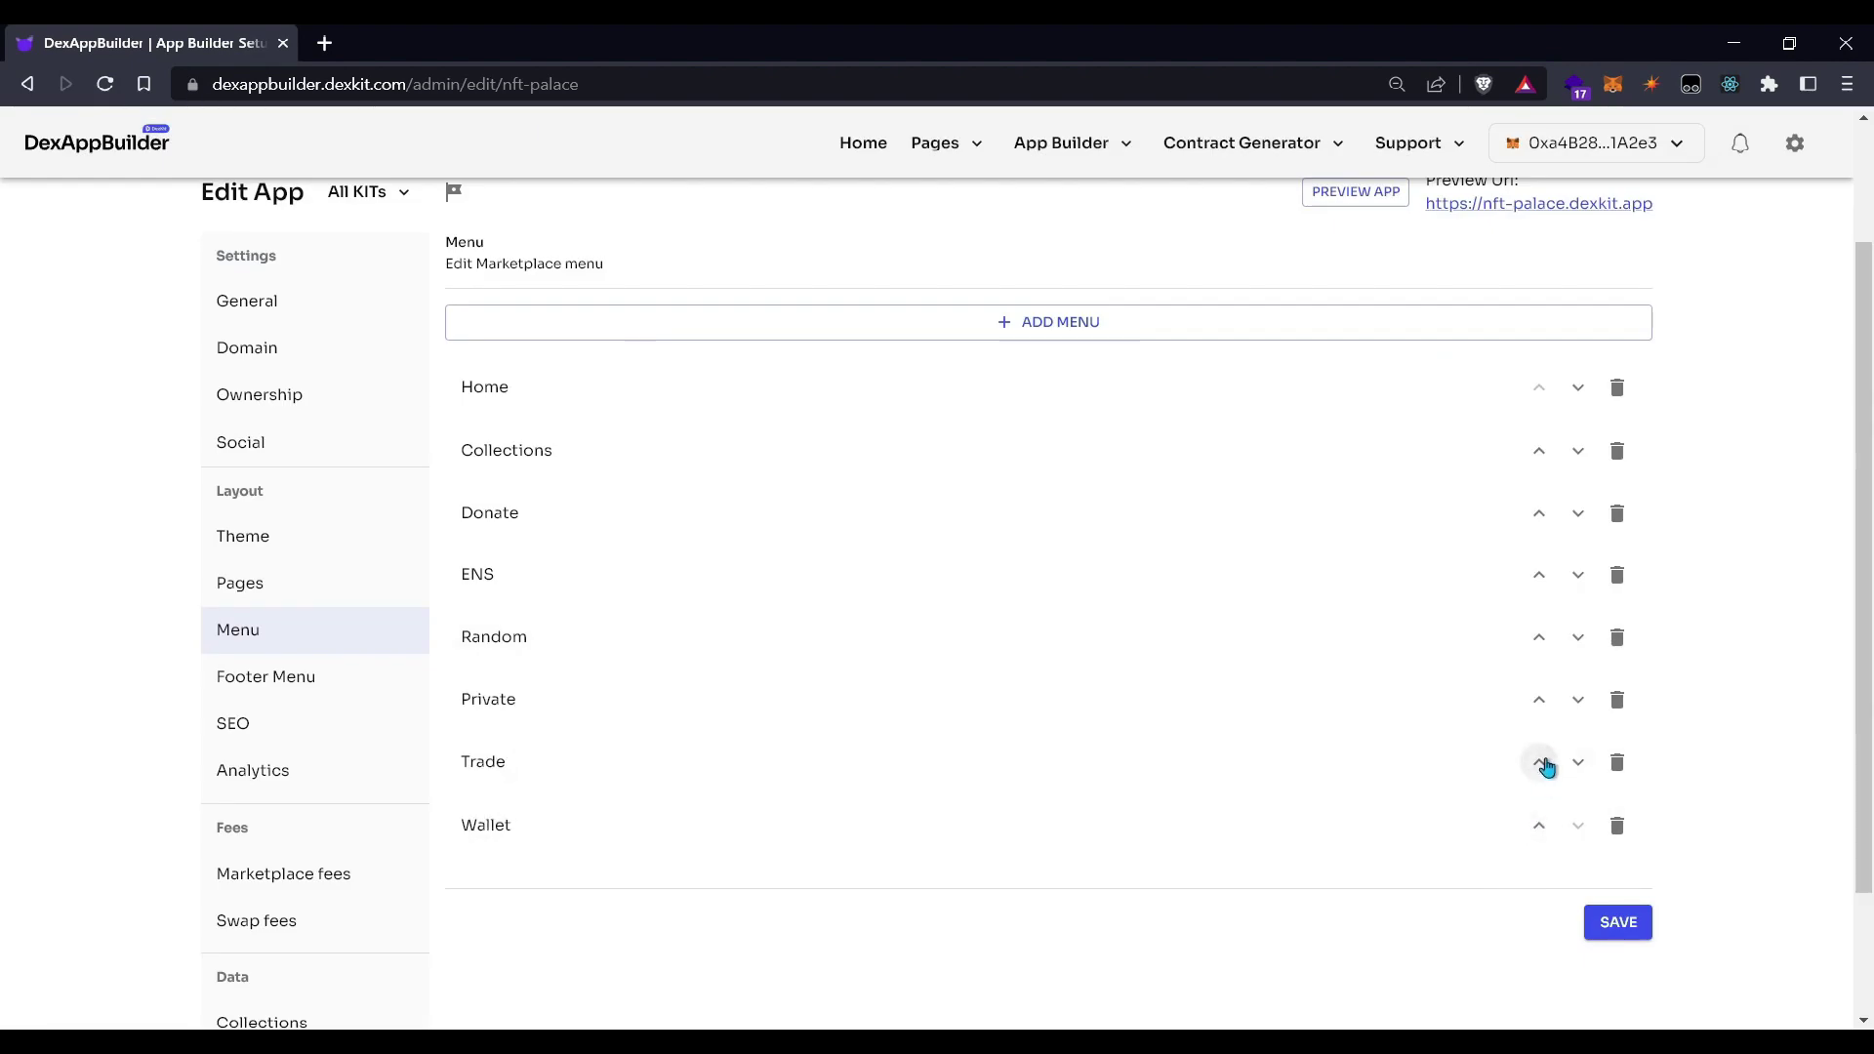
left_click(1541, 702)
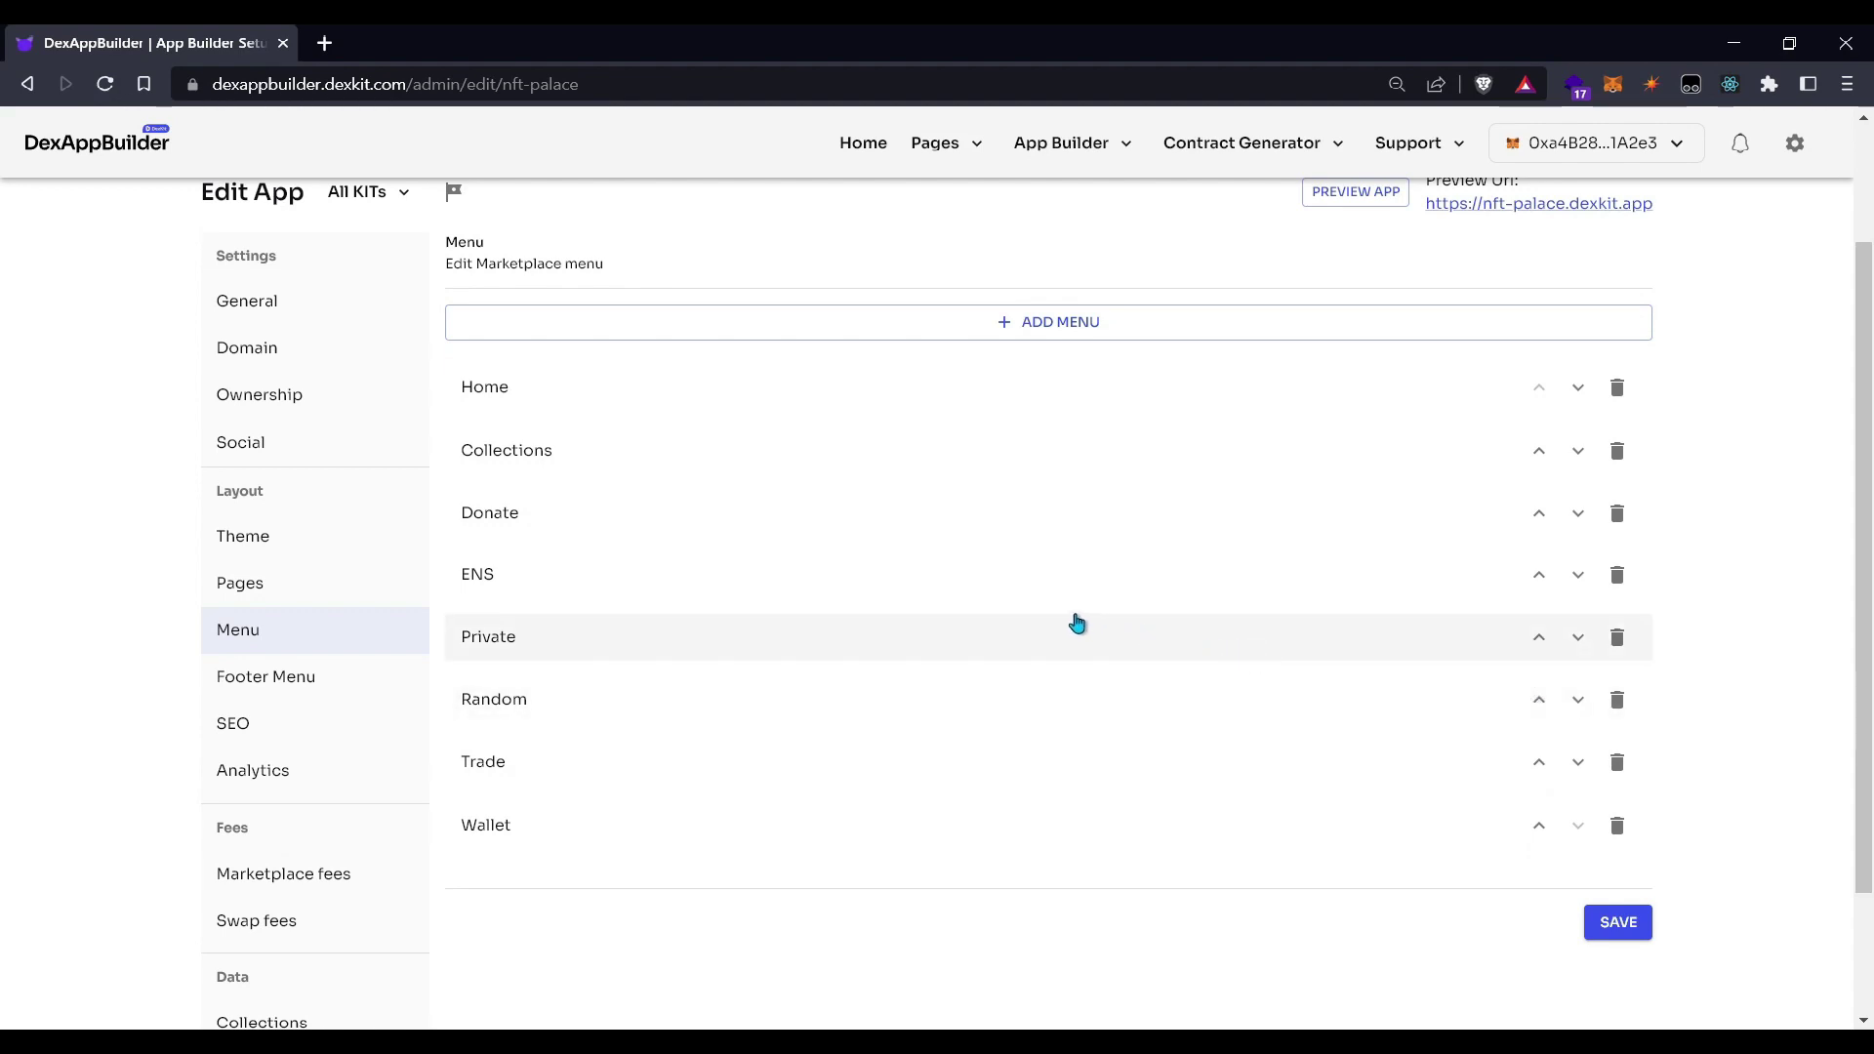
- Save the marketplace menu, confirm sending the settings, and dismiss the sending dialog
left_click(1625, 933)
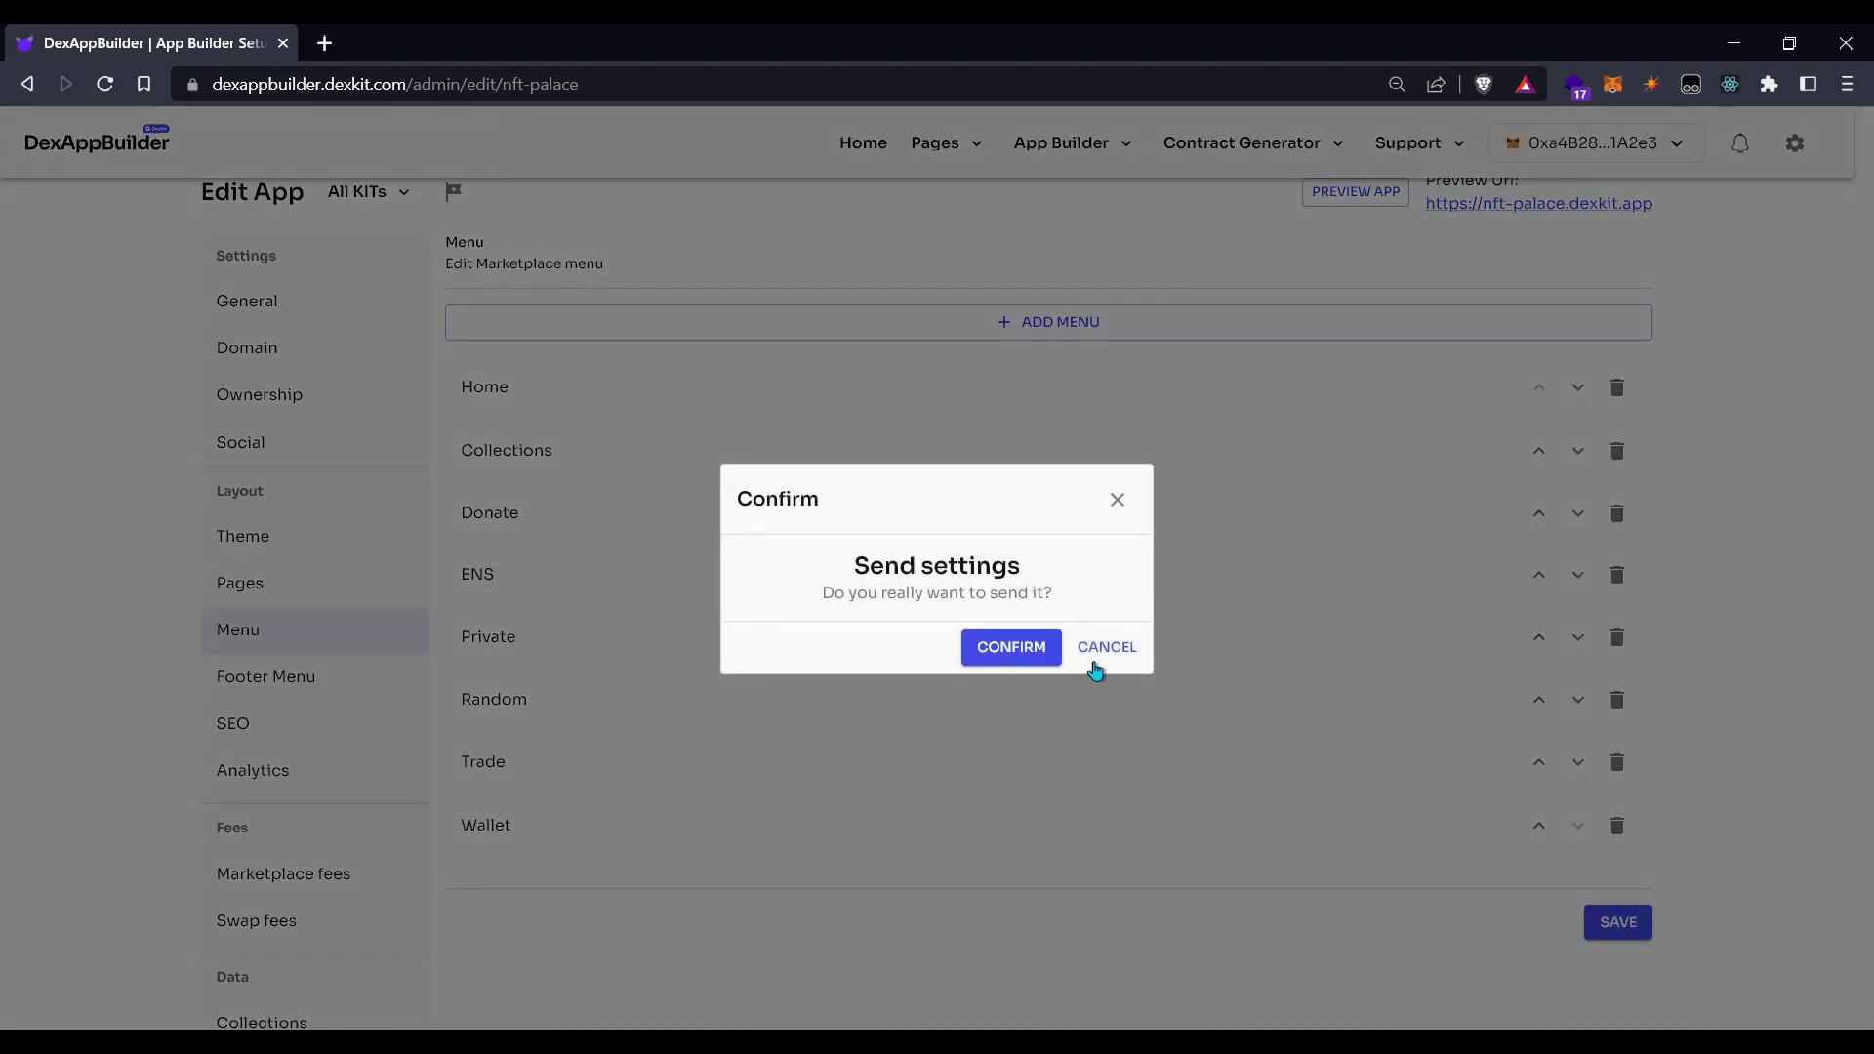
left_click(1010, 650)
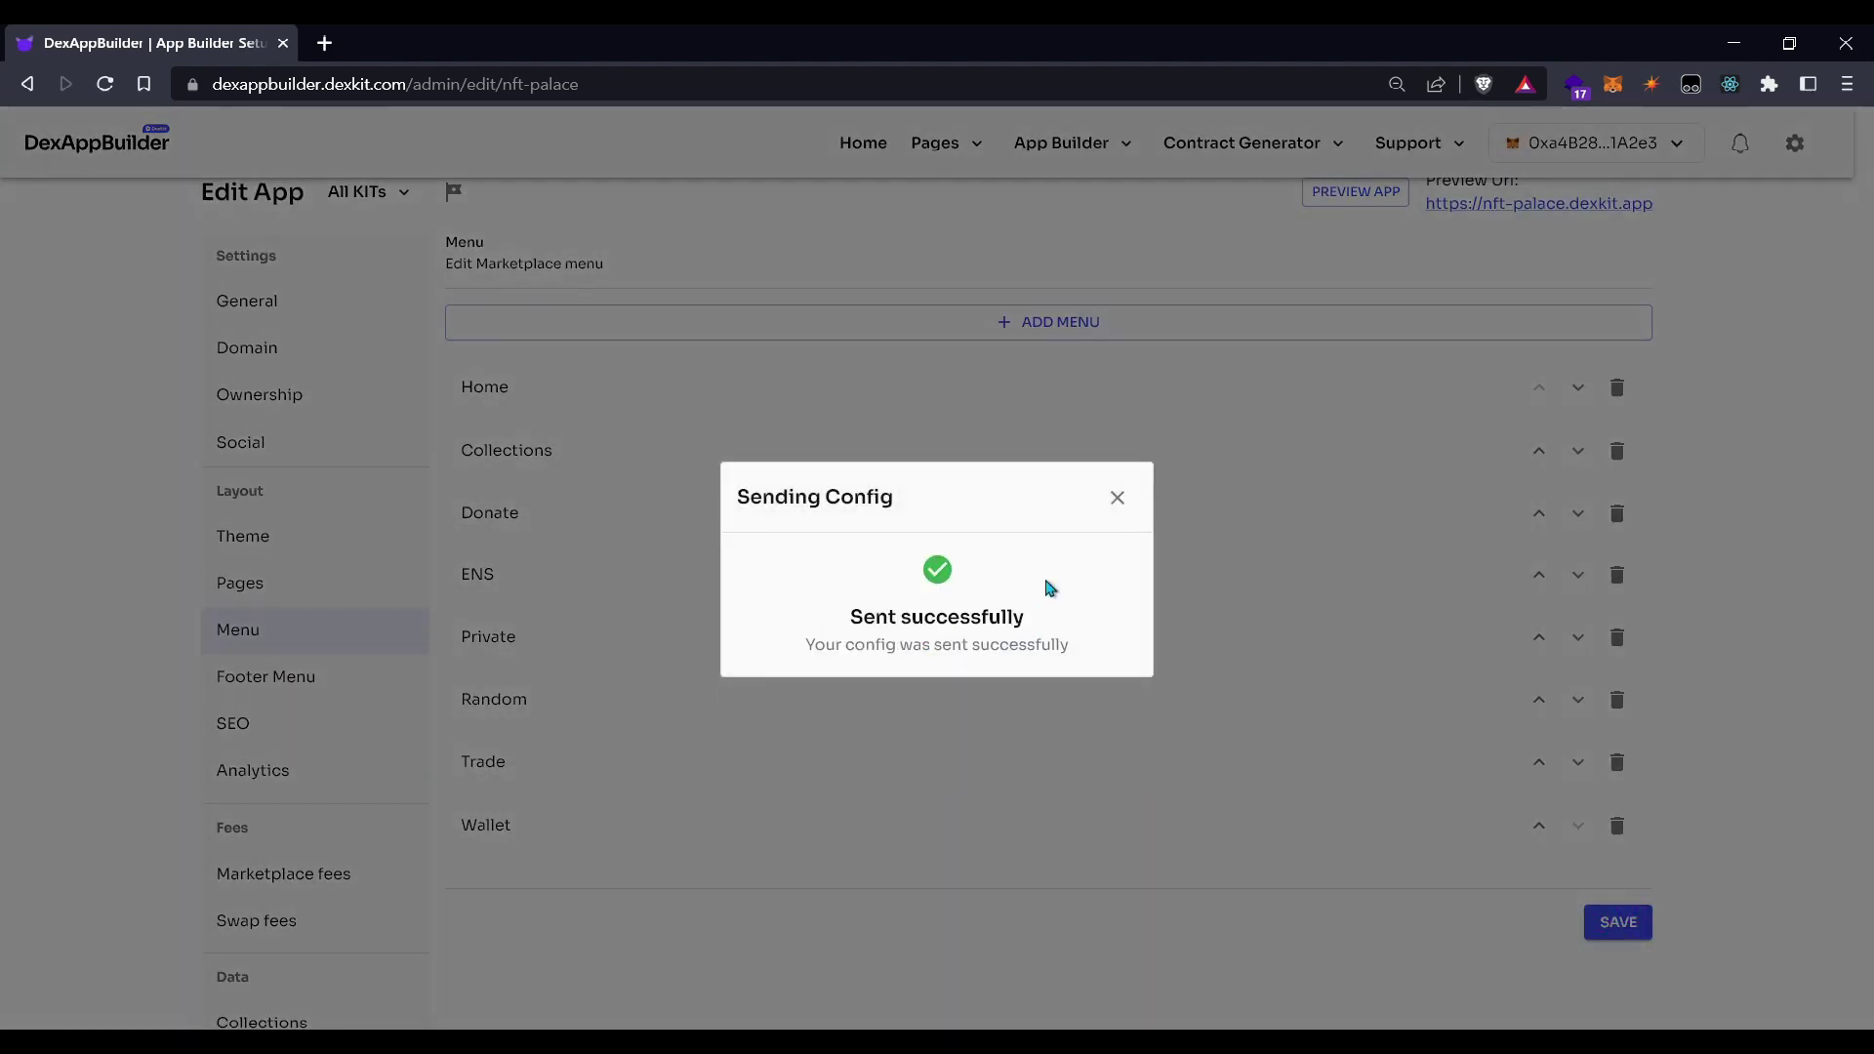
left_click(1120, 500)
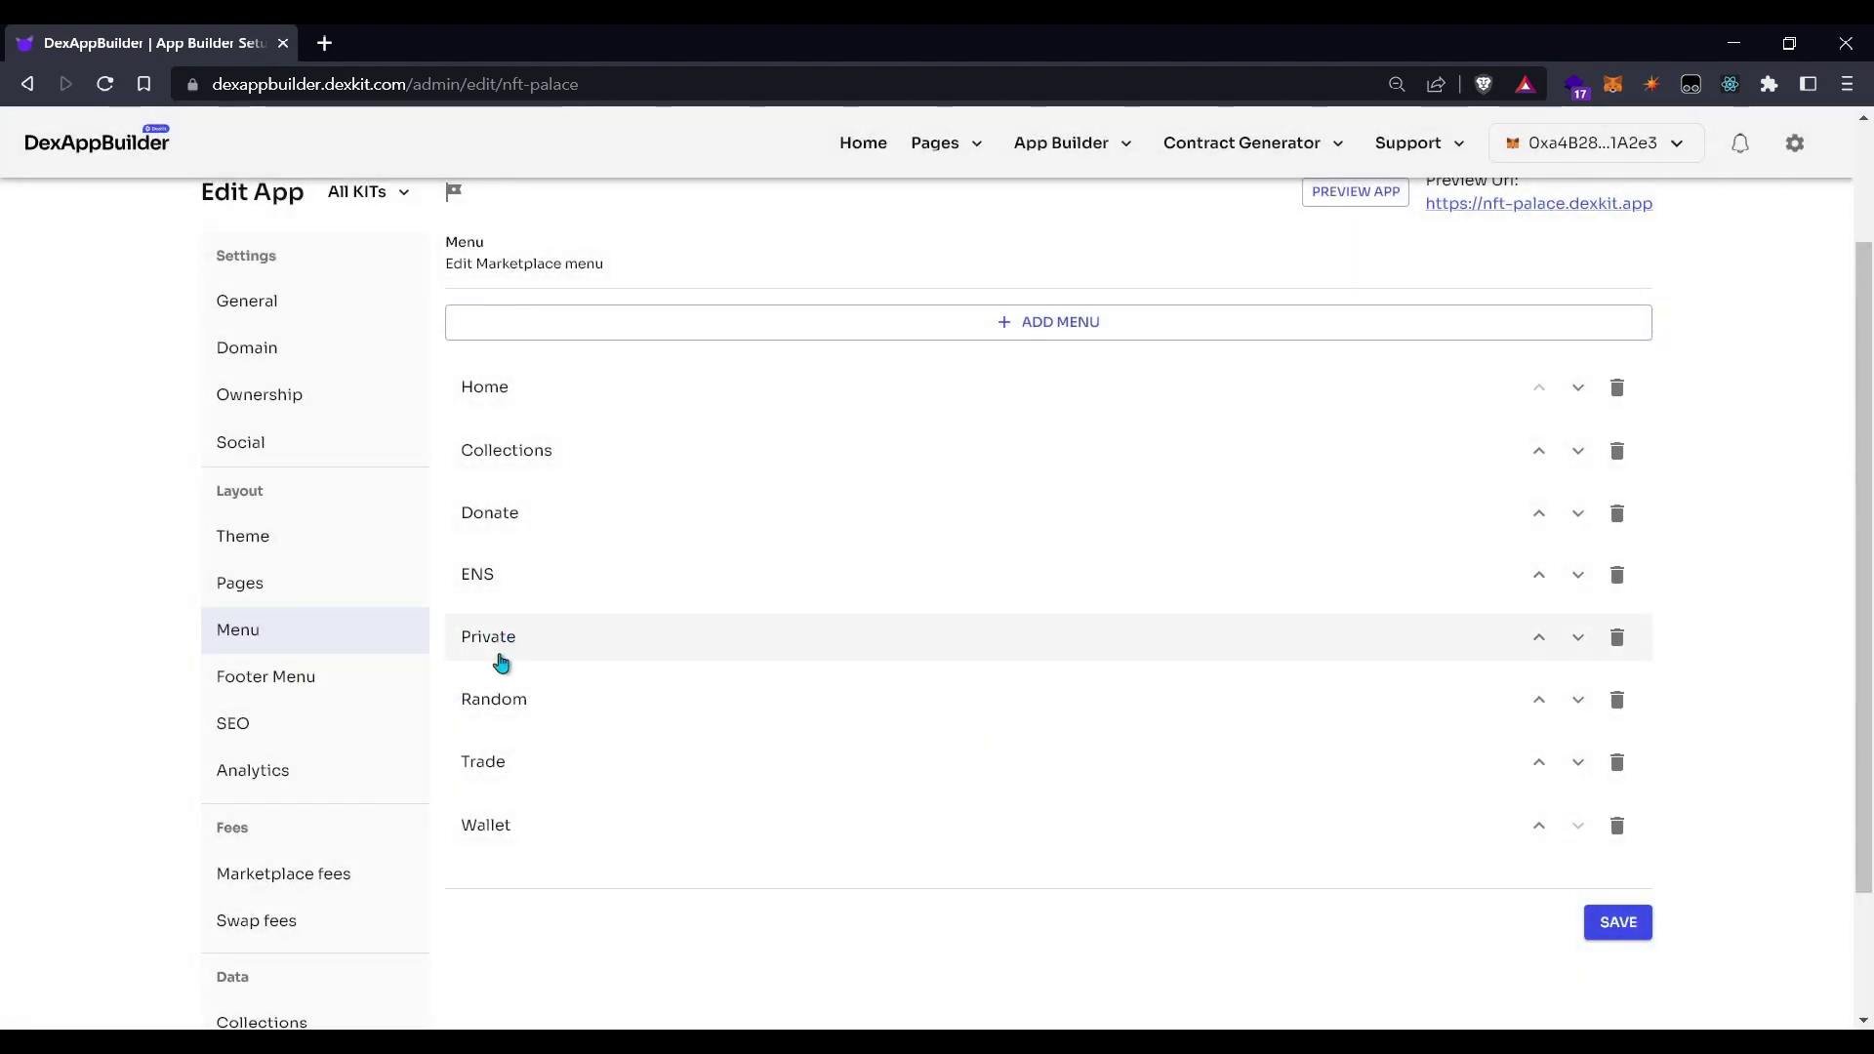
- Review the menu entries, switch to the live NFT Palace app, and open its Private page
scroll(569, 716, "up", 2)
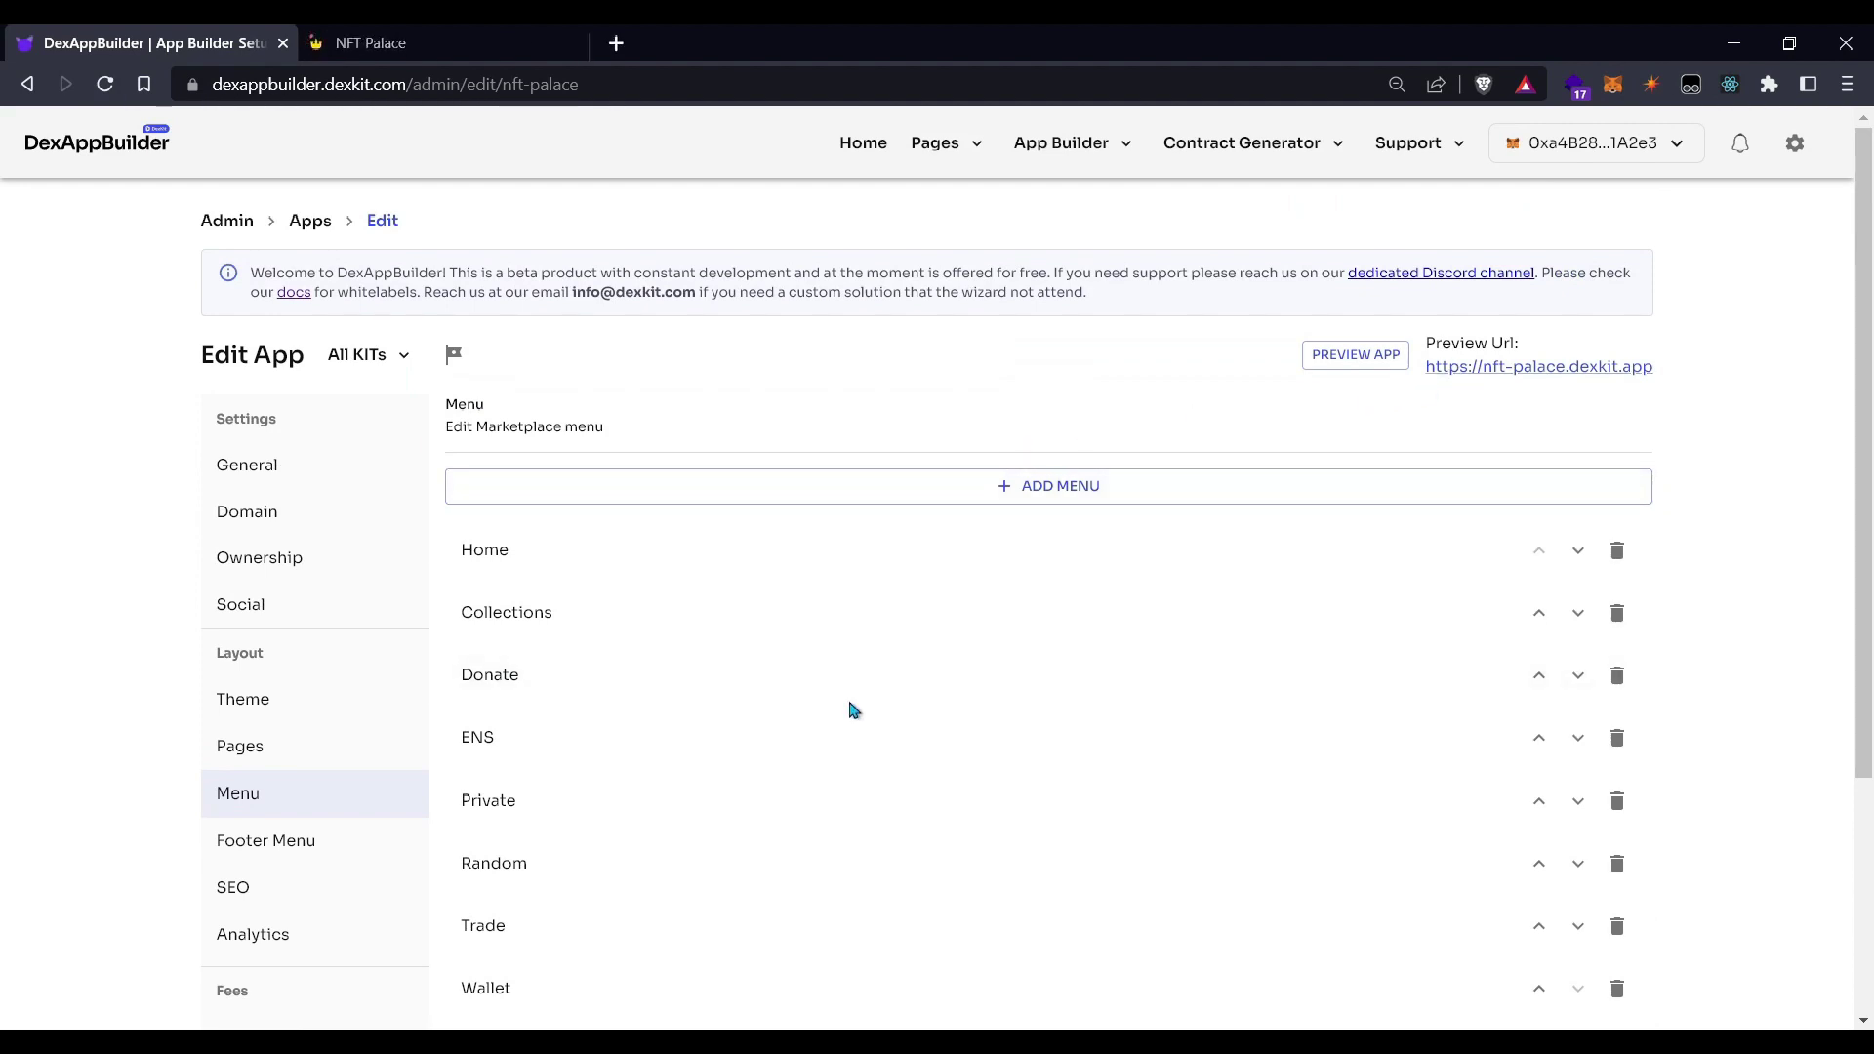
scroll(855, 710, "down", 4)
scroll(851, 713, "up", 2)
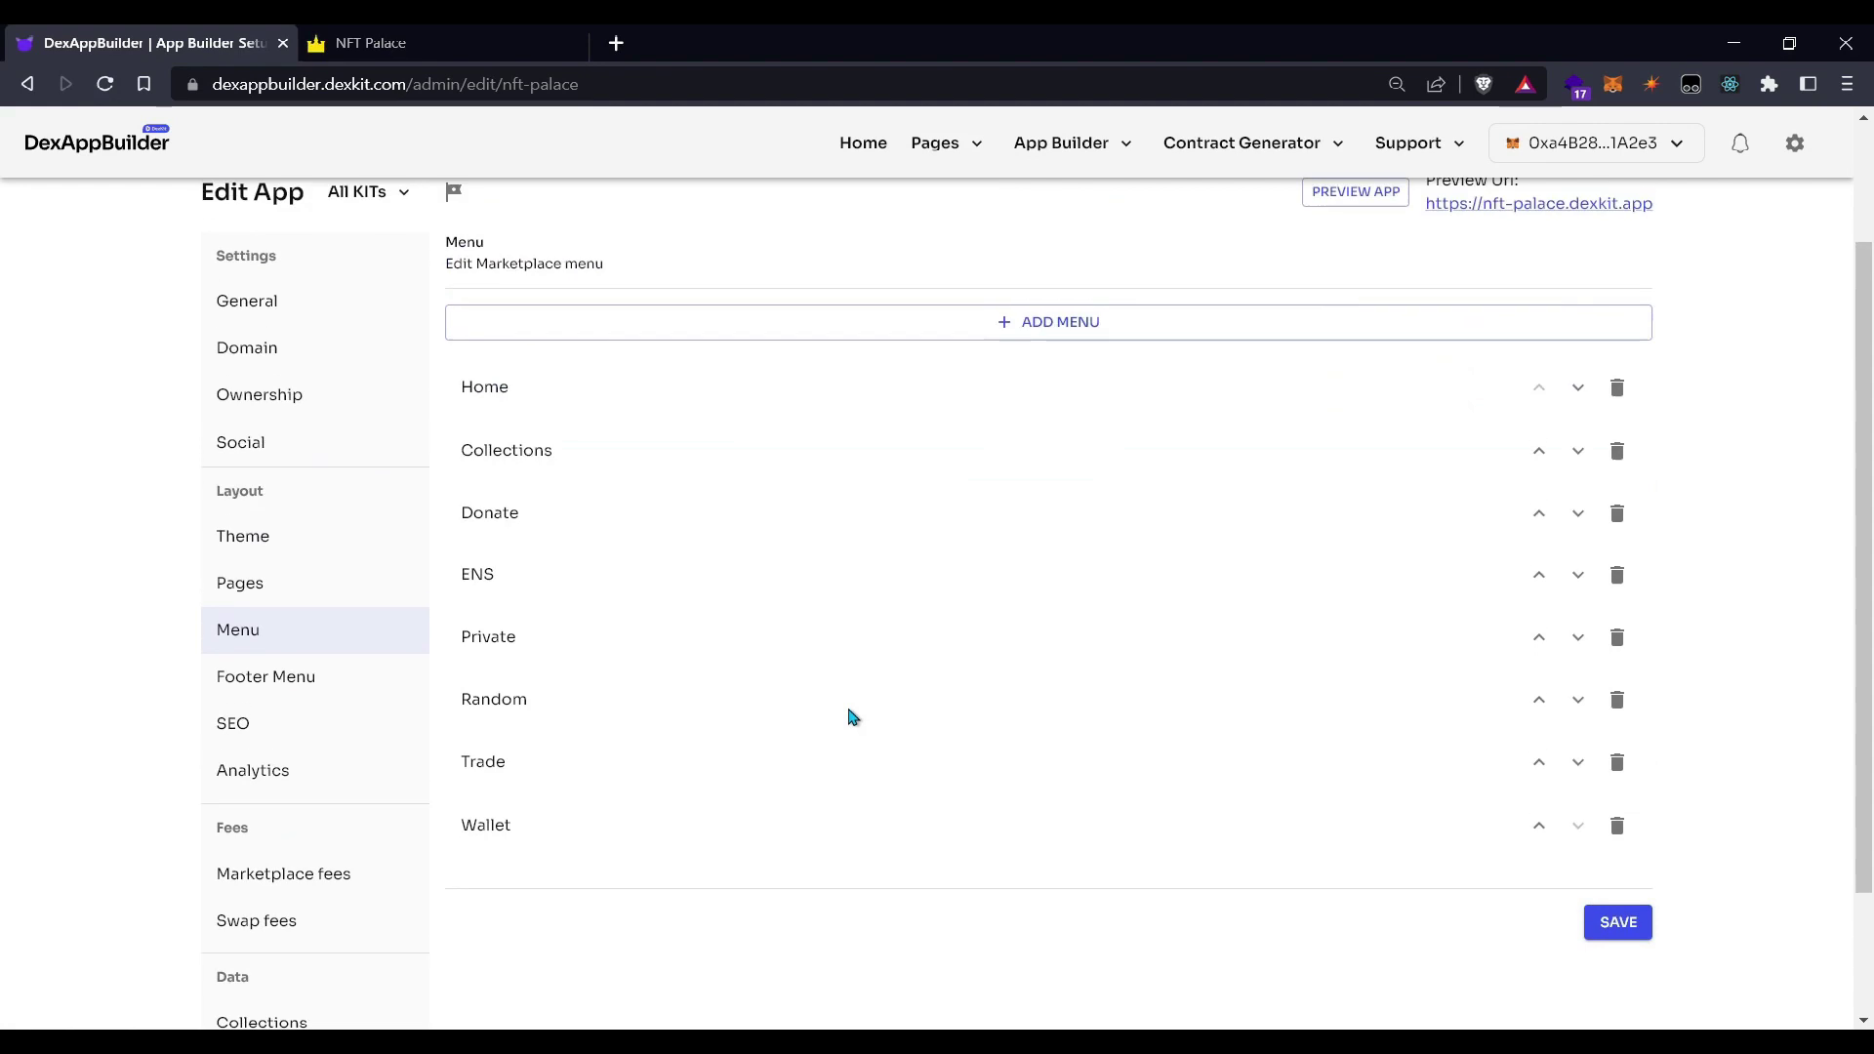
scroll(851, 715, "up", 2)
key("ctrl+Tab")
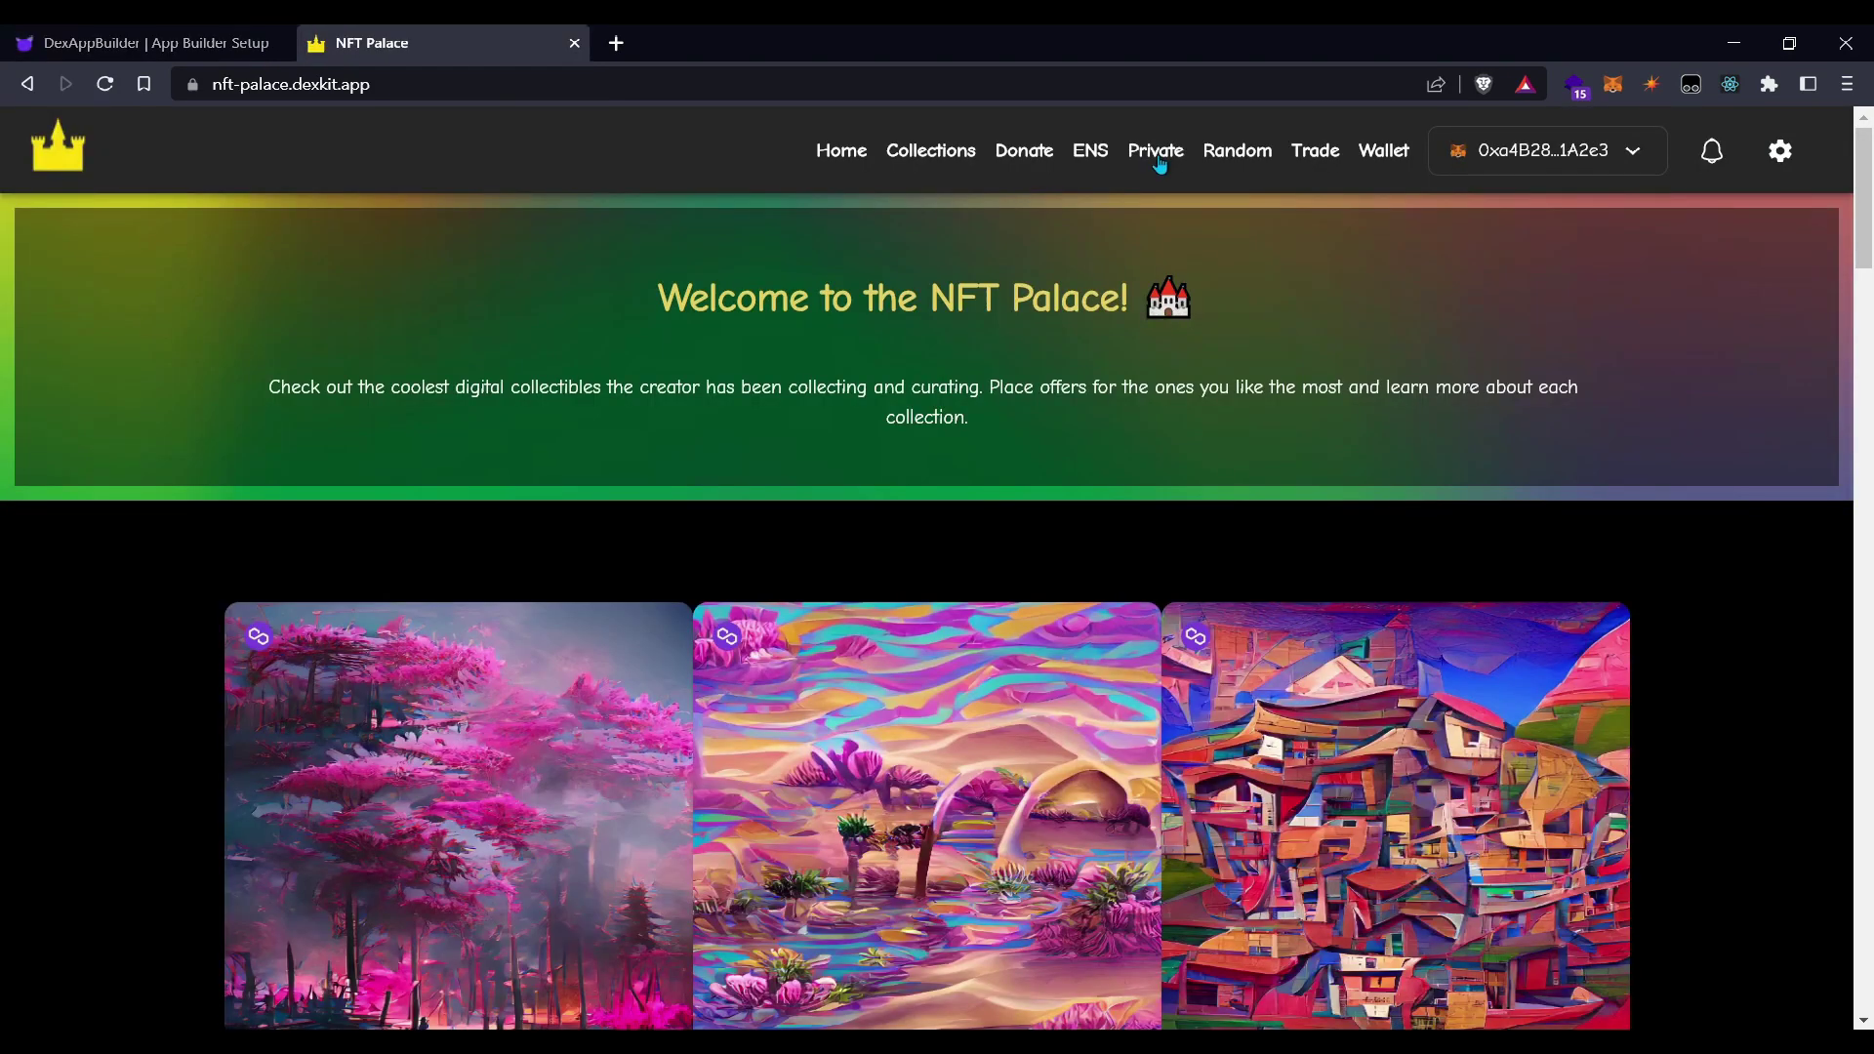
left_click(1159, 156)
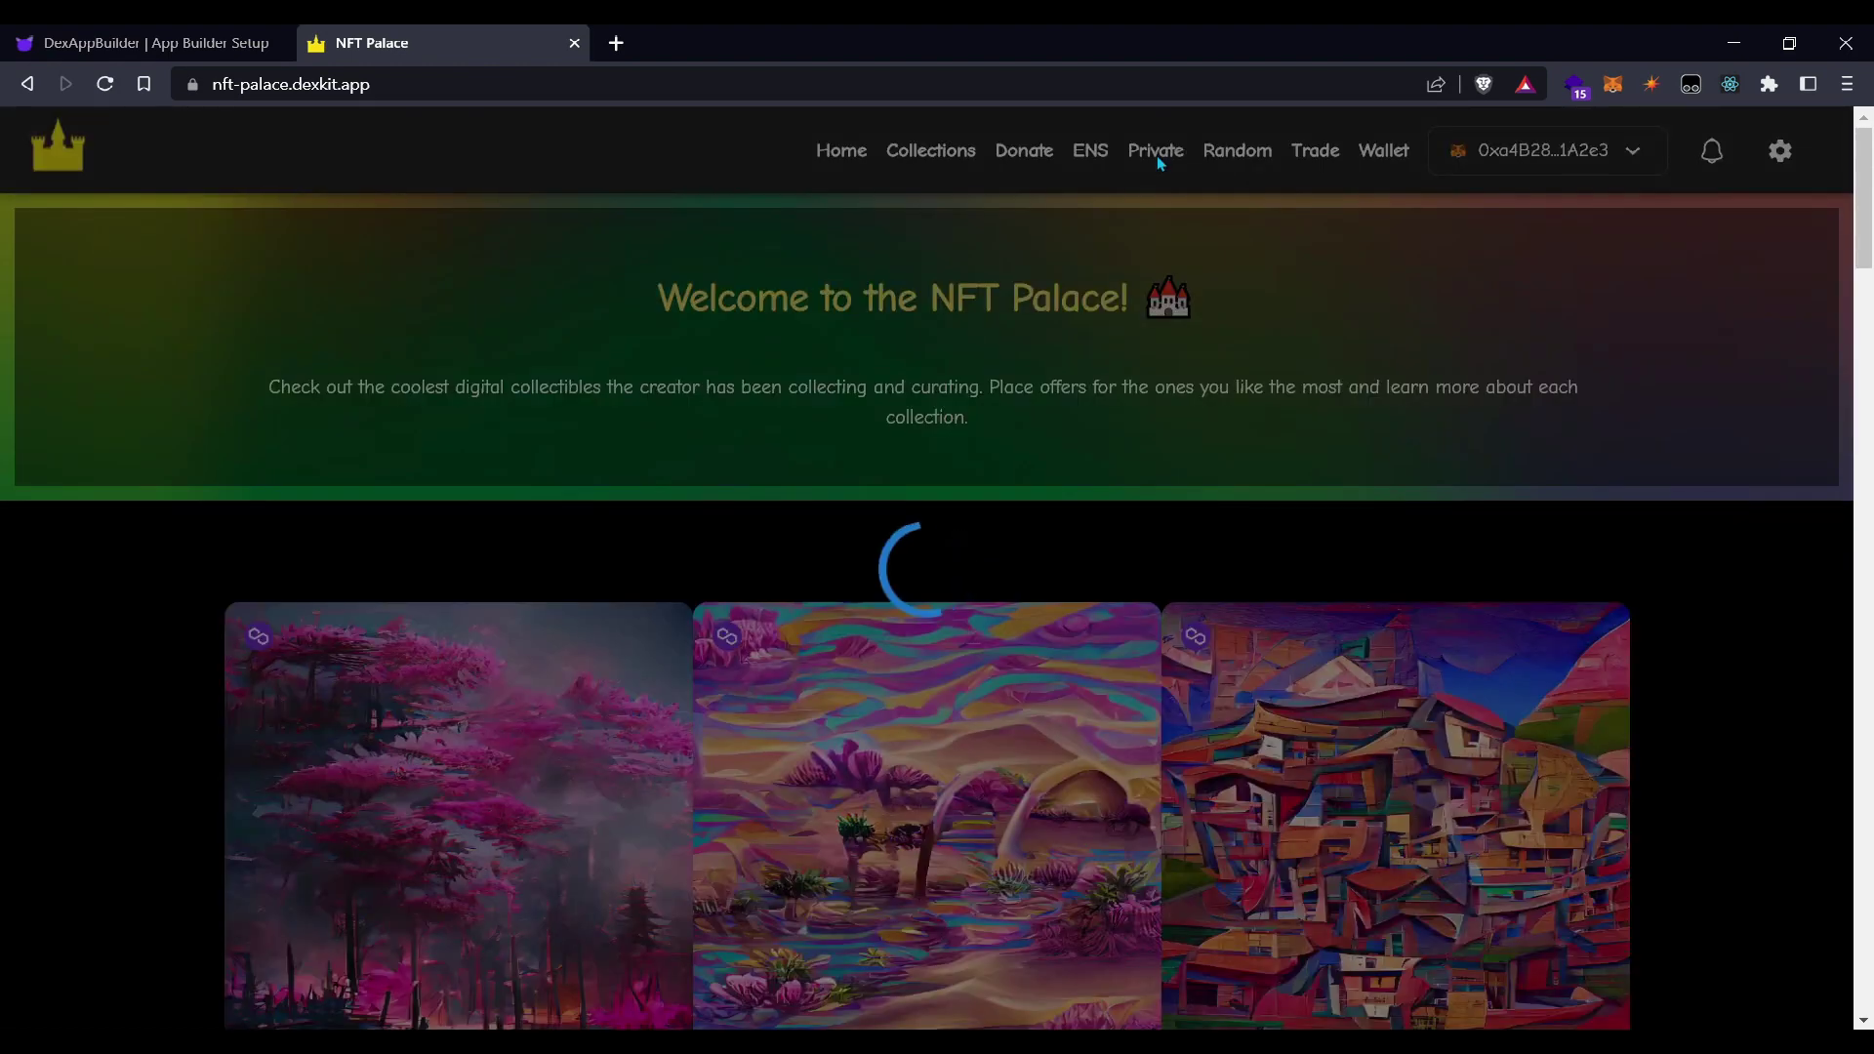